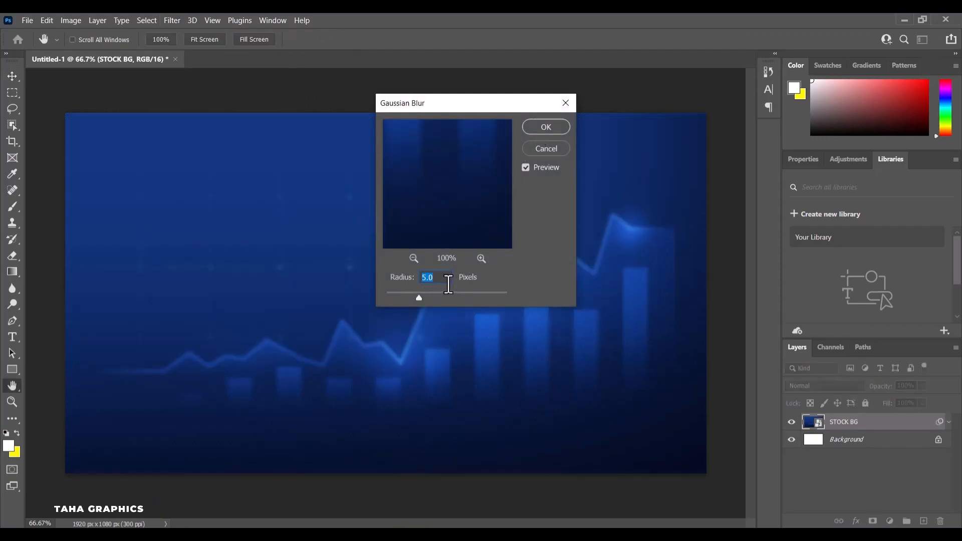
- Apply a 5-pixel Gaussian Blur to STOCK BG and place MODEL IMAGE from the THUMBNAIL ACCESORIES folder on the canvas
click(533, 125)
key(alt+Tab)
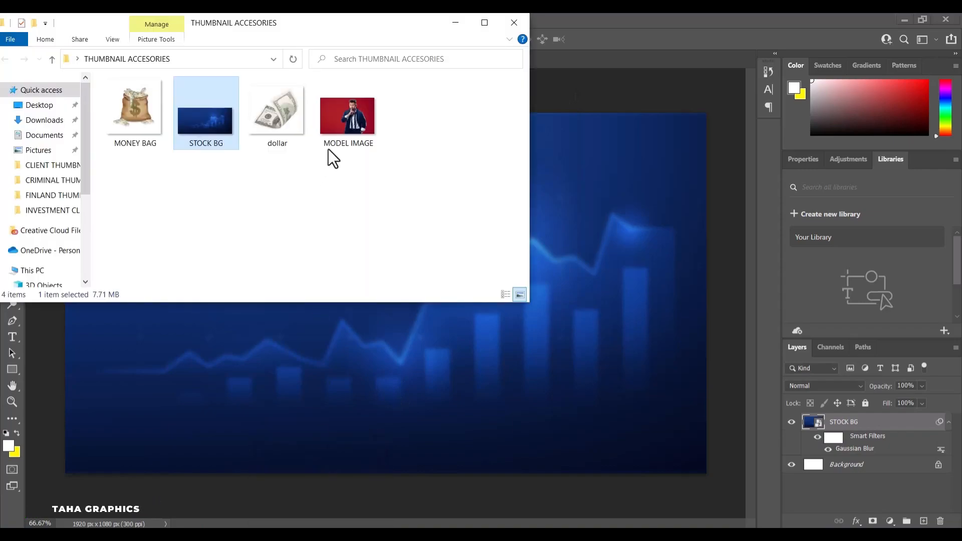
drag(346, 133, 566, 286)
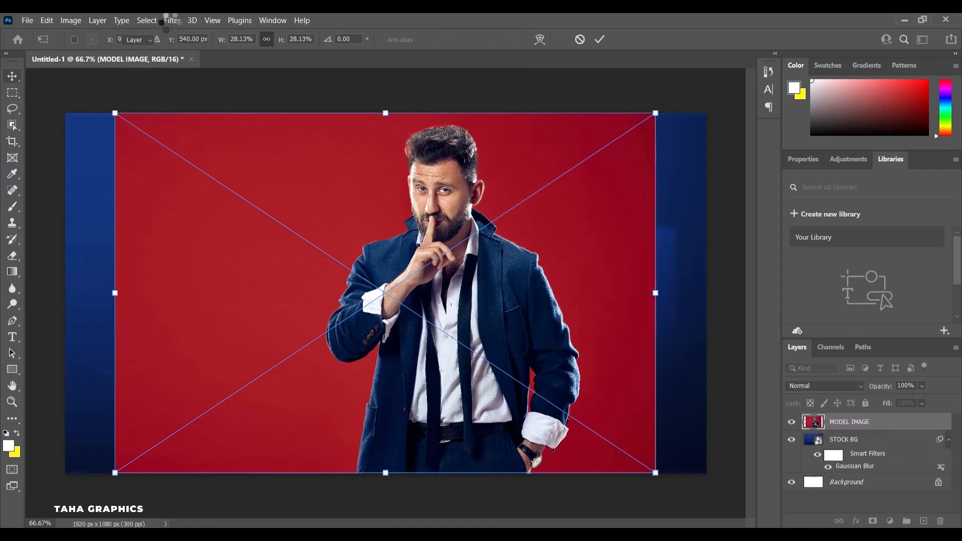
key(Return)
- Apply the Camera Raw Filter to MODEL IMAGE with Exposure +0.25, Texture +50, Clarity +30, Saturation +5, Shadows +5 and Highlights +5
click(166, 19)
click(194, 104)
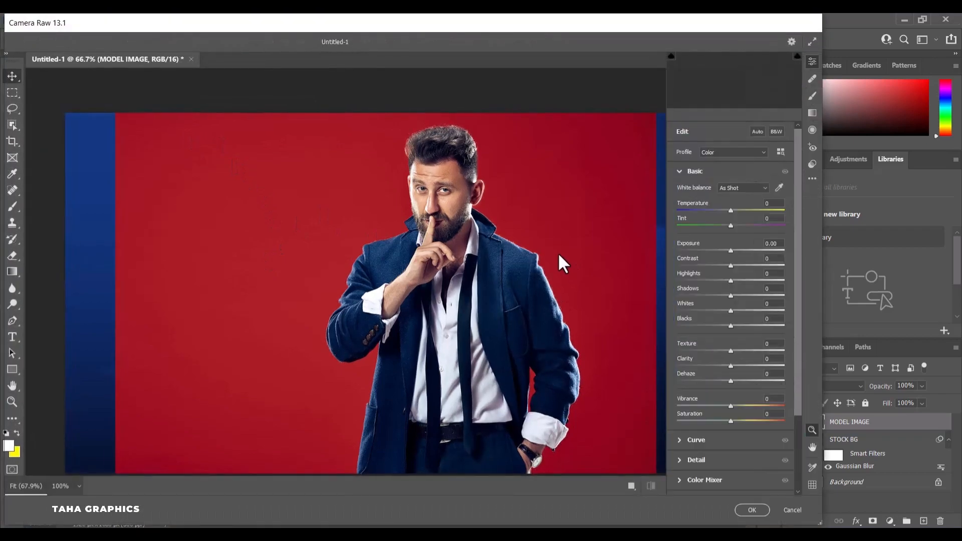
drag(729, 250, 731, 248)
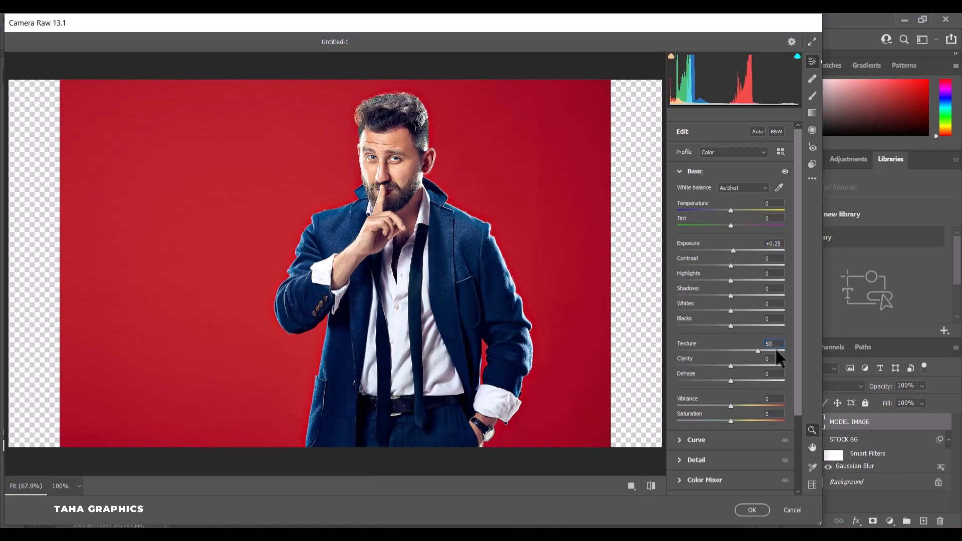
click(776, 355)
text(3)
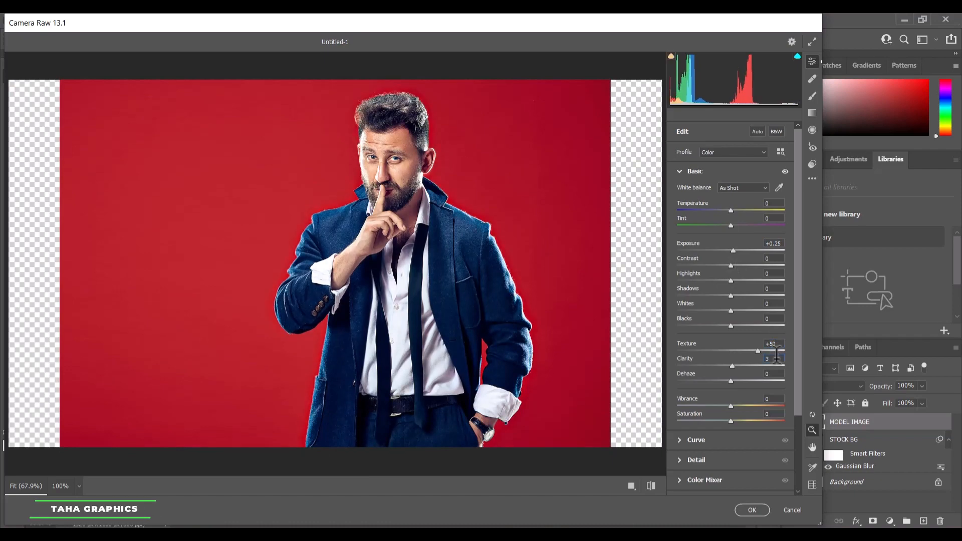
text(0)
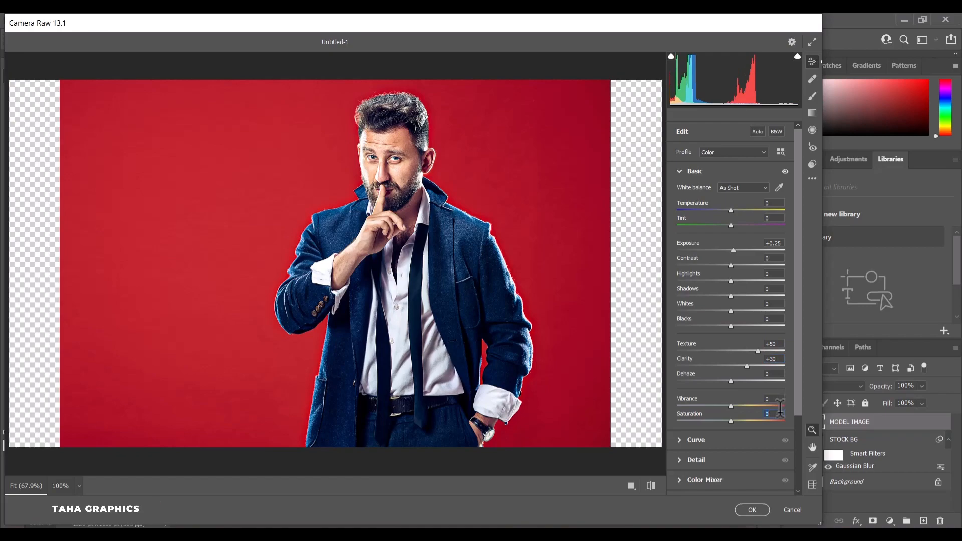
text(55)
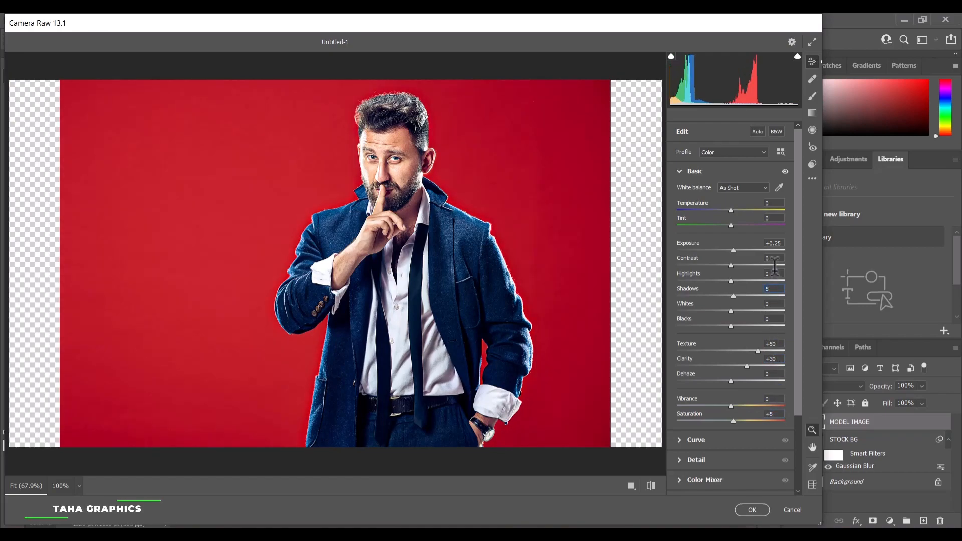
text(5)
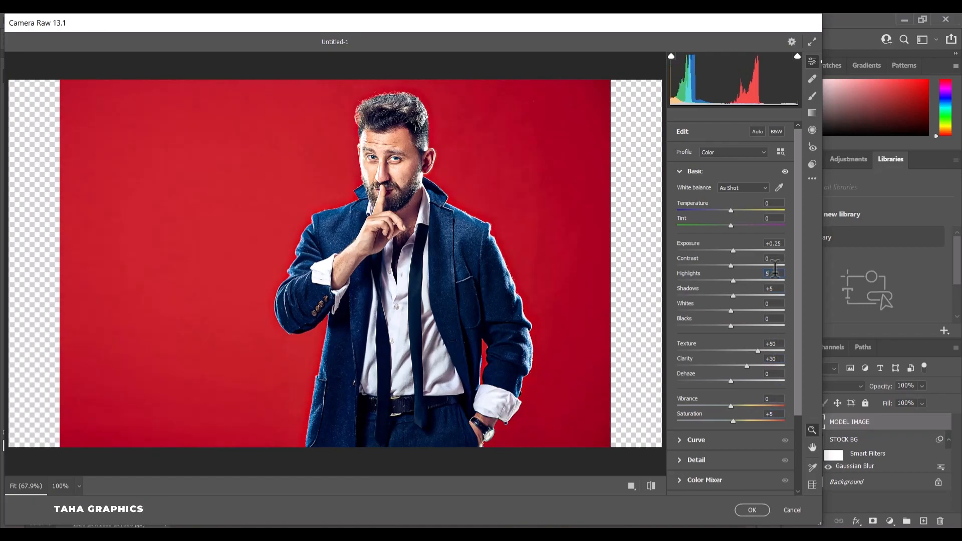
click(749, 507)
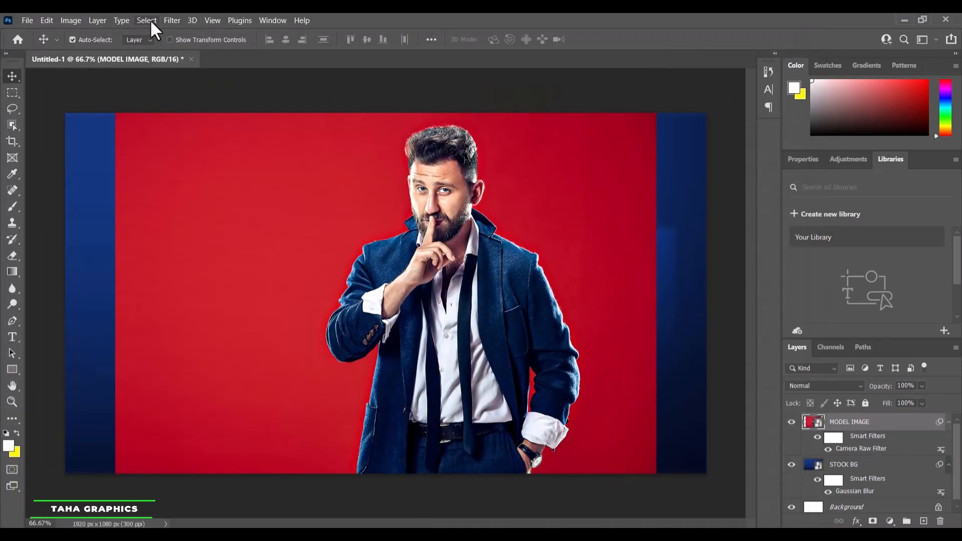
- Select the man as the subject of MODEL IMAGE and mask out the red background
click(150, 21)
click(161, 159)
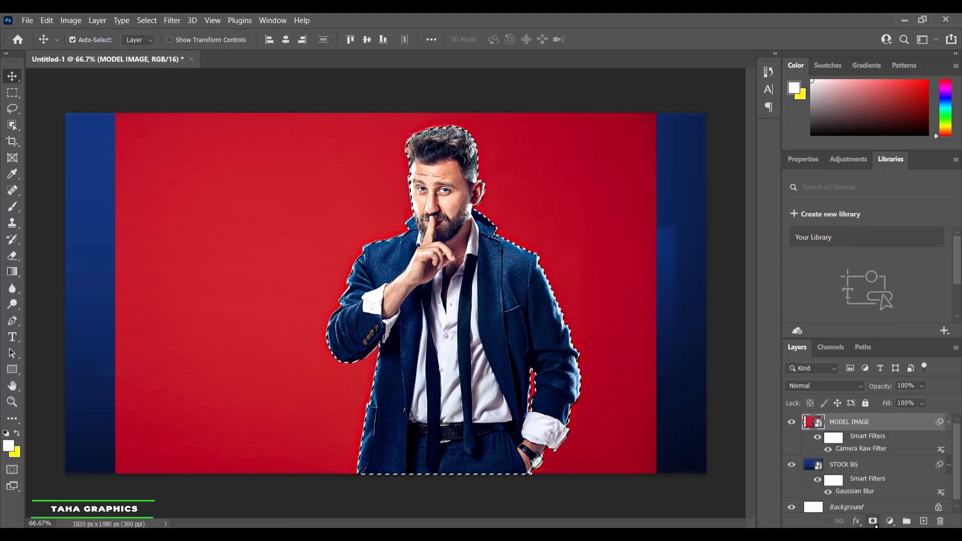
click(873, 522)
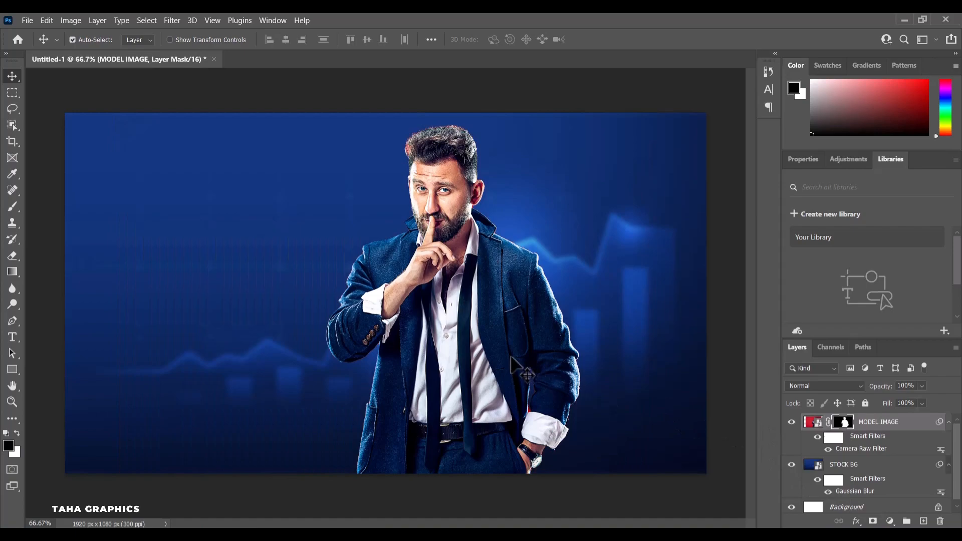
- Scale the masked man up to about 136.5% and position him on the right side of the canvas
key(ctrl+t)
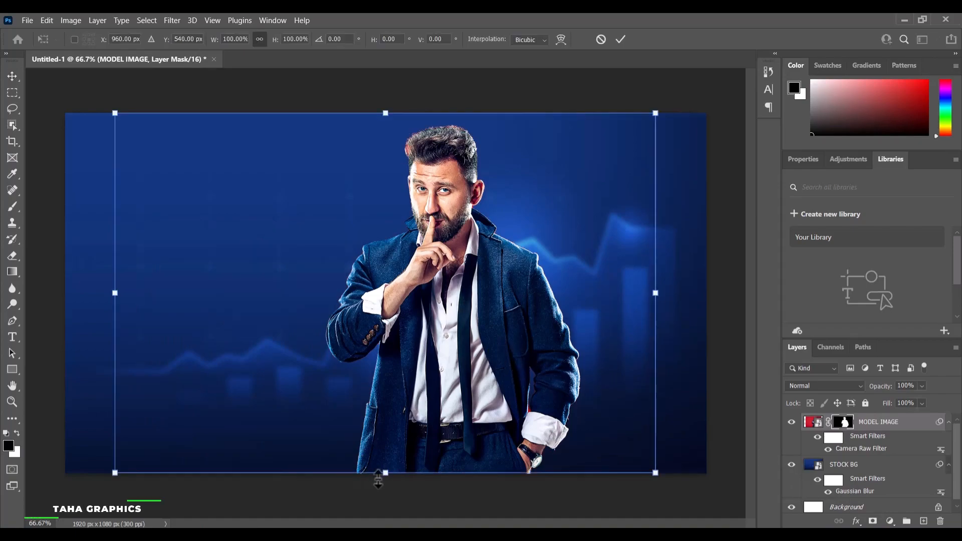
drag(378, 480, 382, 499)
scroll(401, 409, down, 2)
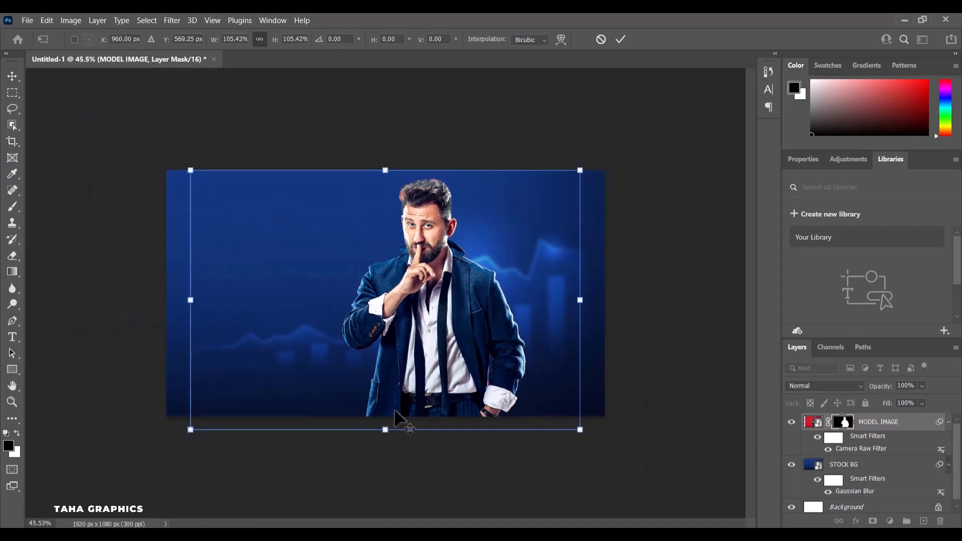
scroll(395, 410, down, 1)
drag(383, 397, 387, 466)
drag(471, 302, 494, 295)
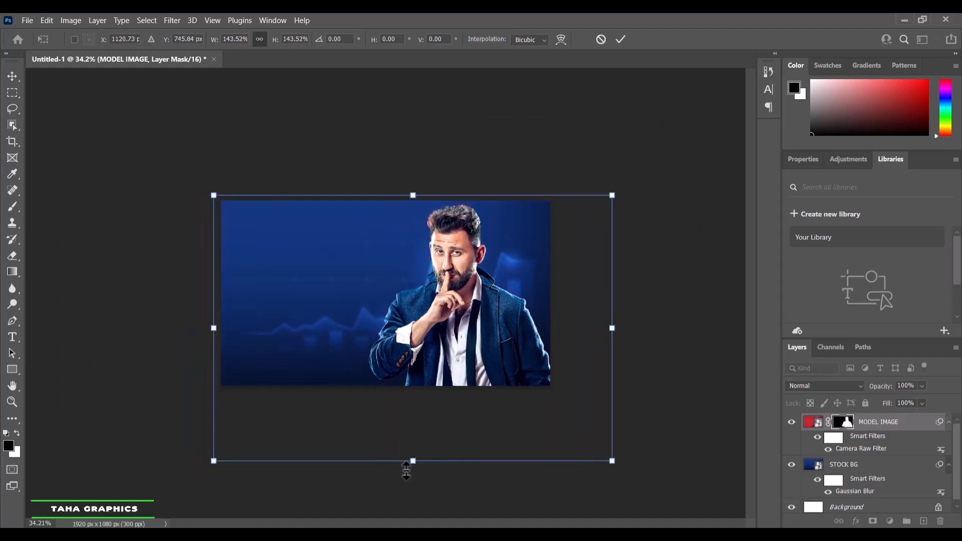
drag(413, 458, 412, 448)
drag(459, 343, 480, 340)
click(13, 76)
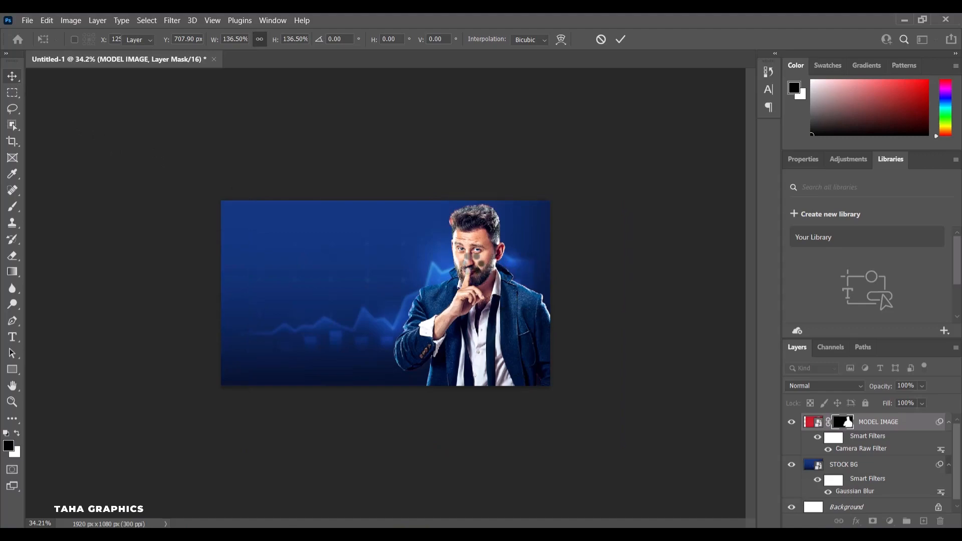
- Shift the man slightly to the left so he sits fully within the right half of the canvas
key(ctrl+plus)
scroll(471, 264, up, 4)
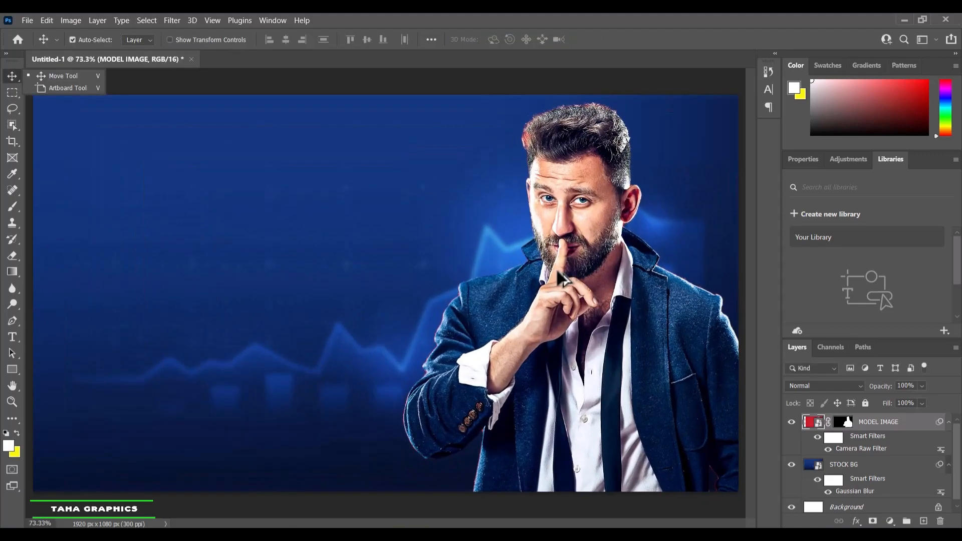
scroll(555, 268, down, 1)
click(582, 287)
drag(581, 287, 575, 270)
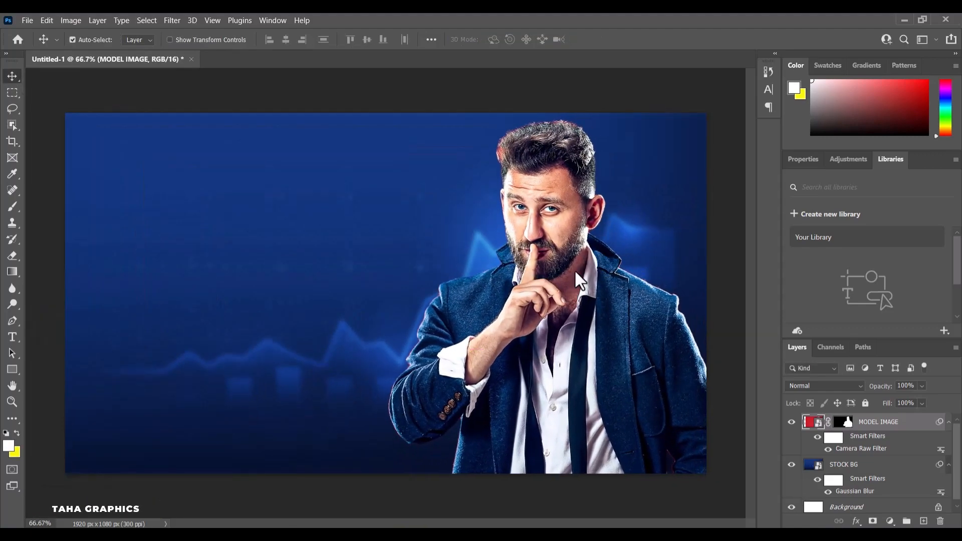
- Apply the yellow glow preset from the TAHA STYLES GAMING style group to the MODEL IMAGE layer
double_click(897, 426)
drag(619, 145, 233, 32)
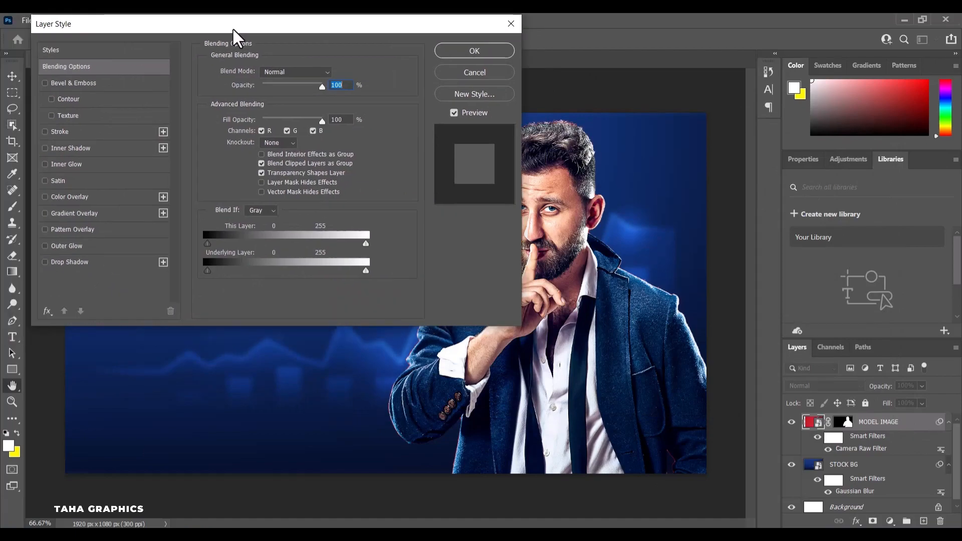
click(76, 51)
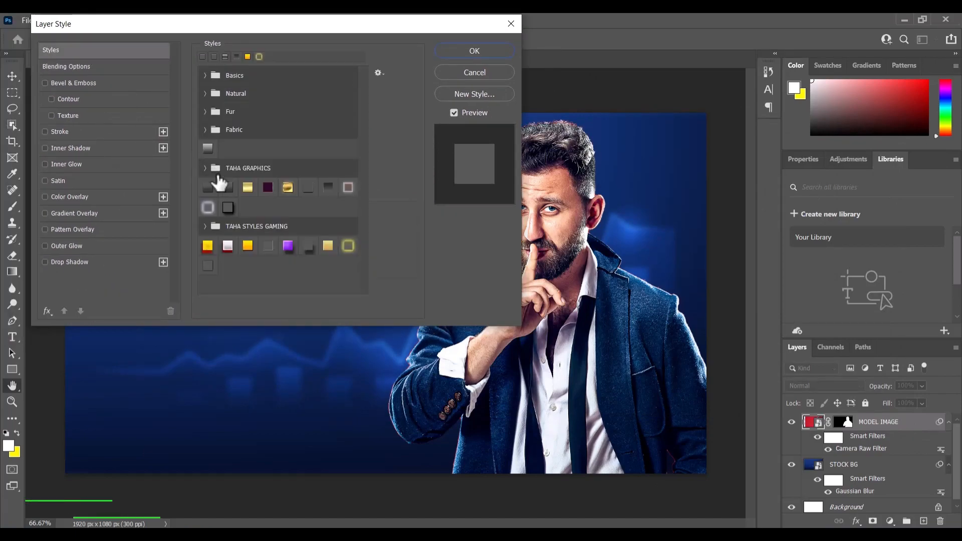
click(344, 249)
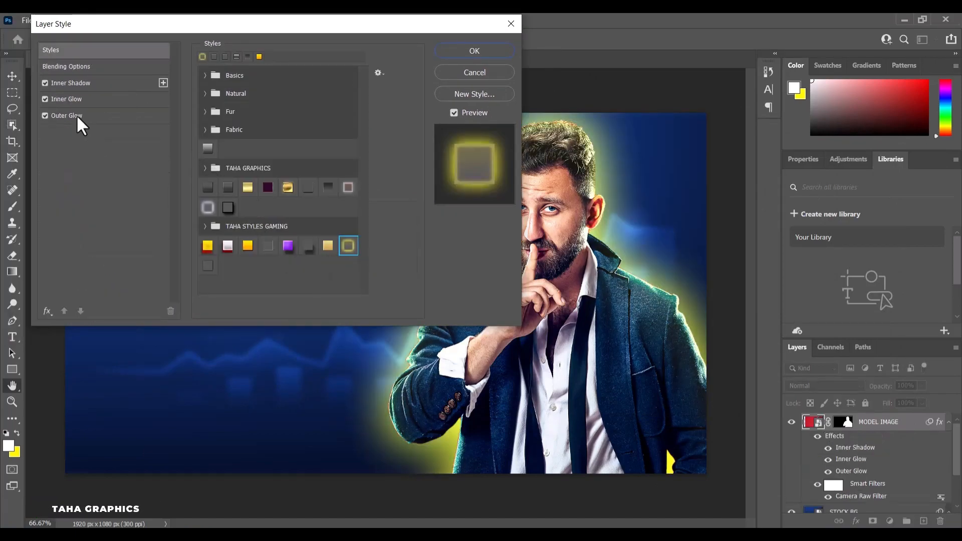
- Set the model's Outer Glow to colour fffc00, Linear Dodge (Add) blend mode and a size of 170 px
click(76, 116)
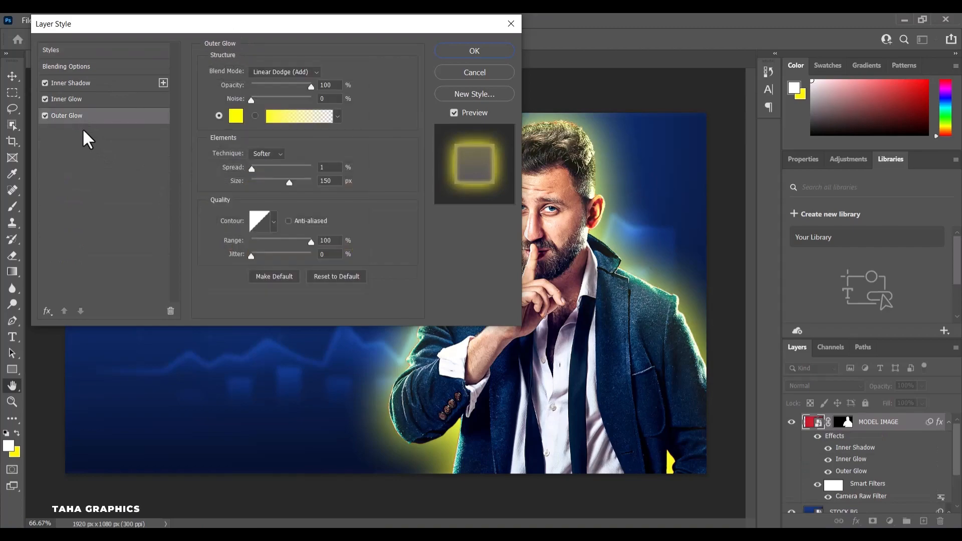
click(236, 116)
click(854, 503)
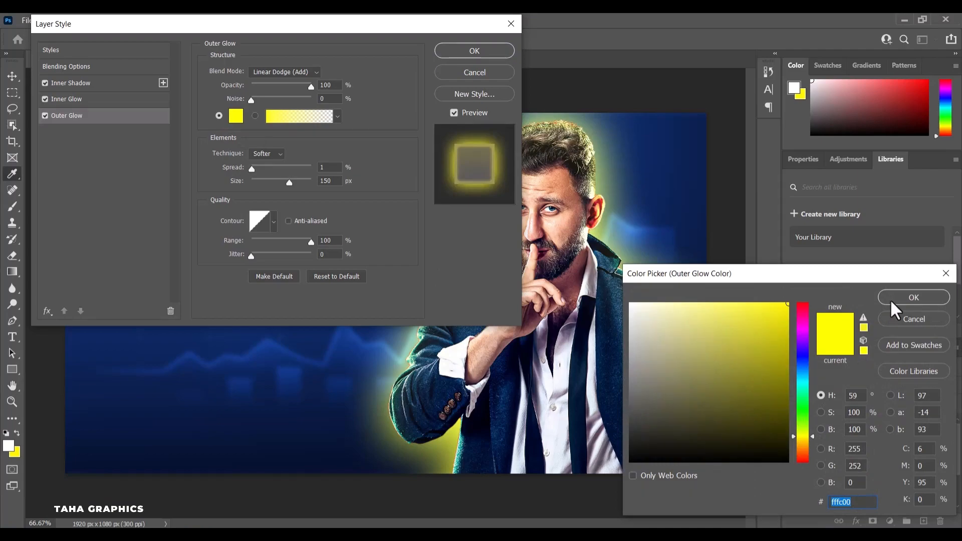
click(893, 301)
click(294, 73)
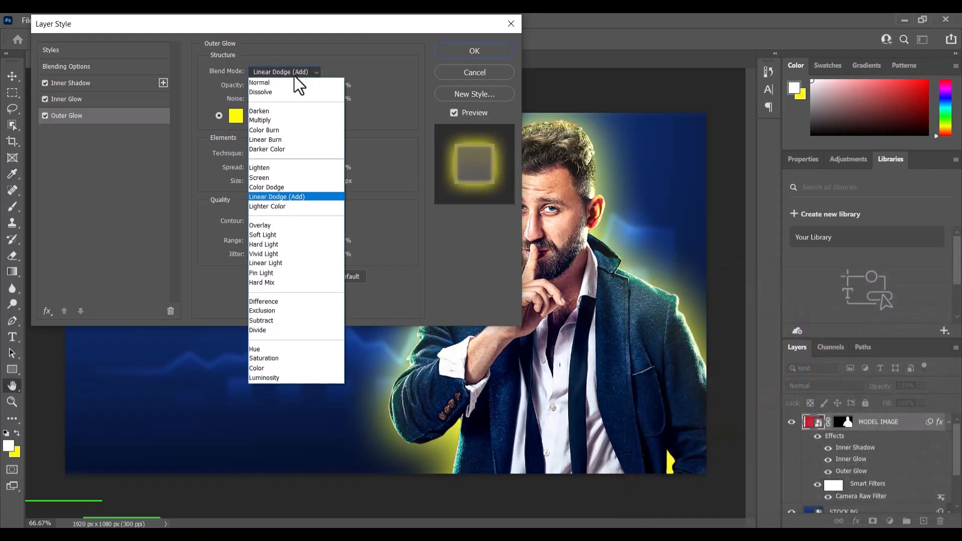
click(293, 189)
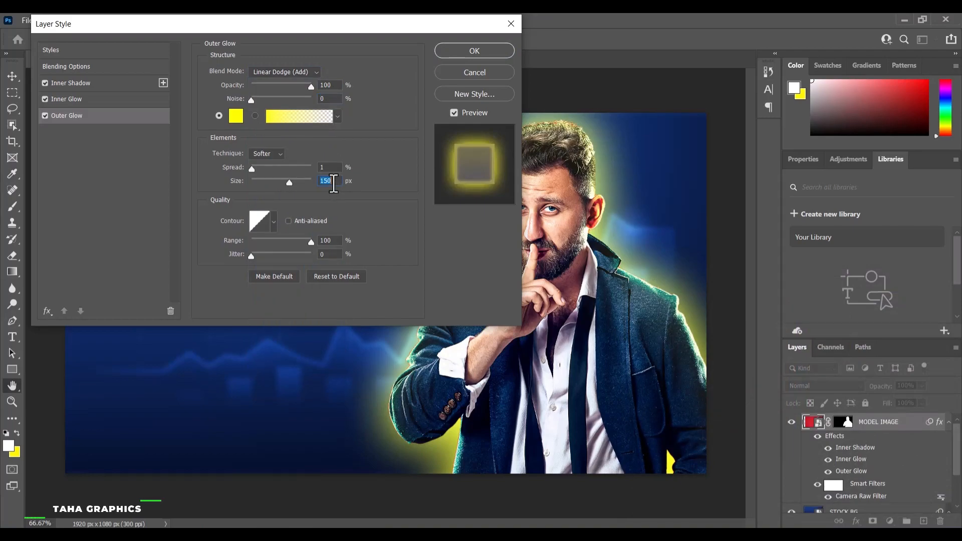
text(170)
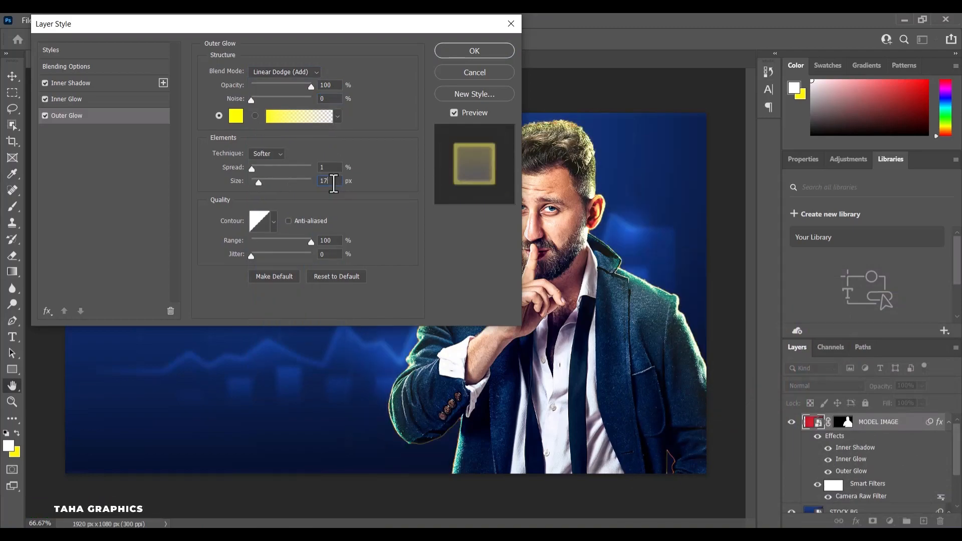
- Set the model's Inner Glow to colour fffc00 with the Color Dodge blend mode
click(71, 99)
click(236, 116)
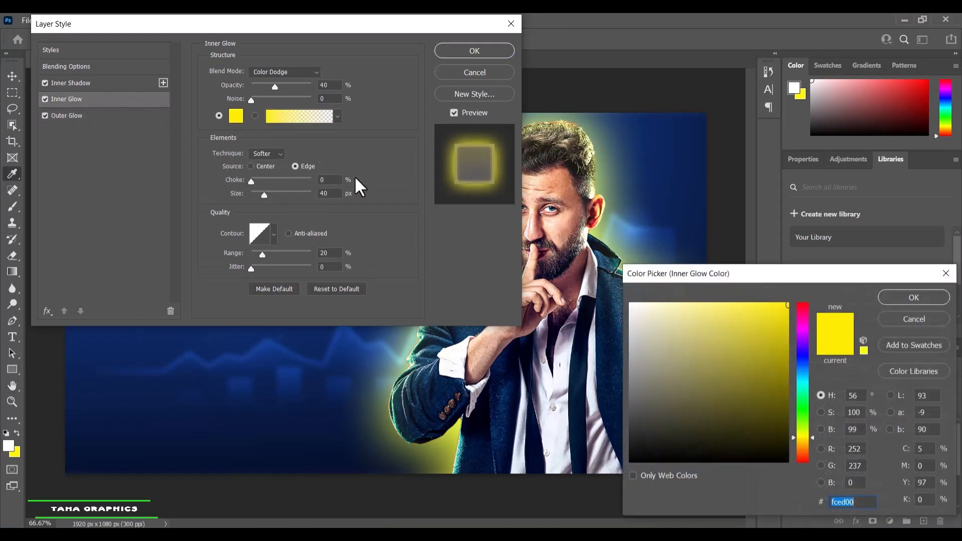
text(fffc00)
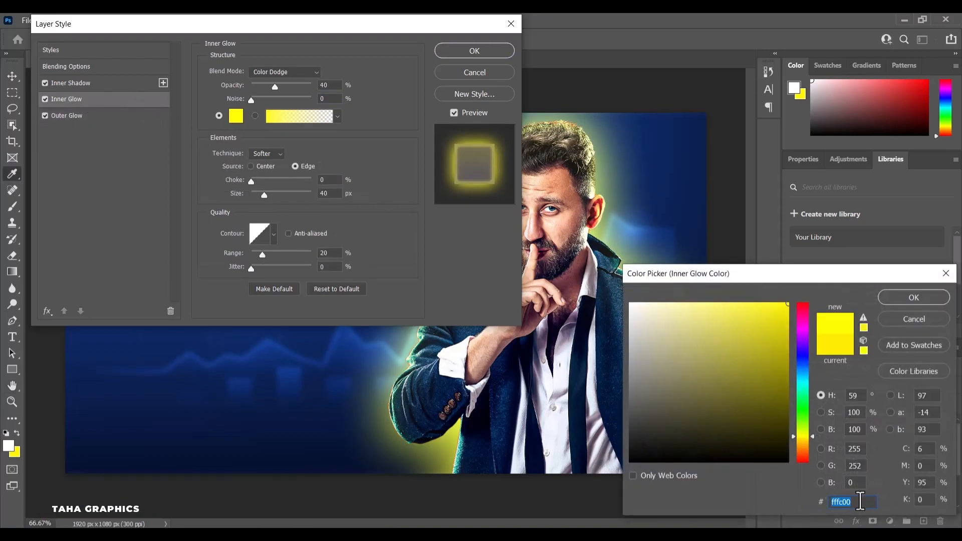
click(897, 299)
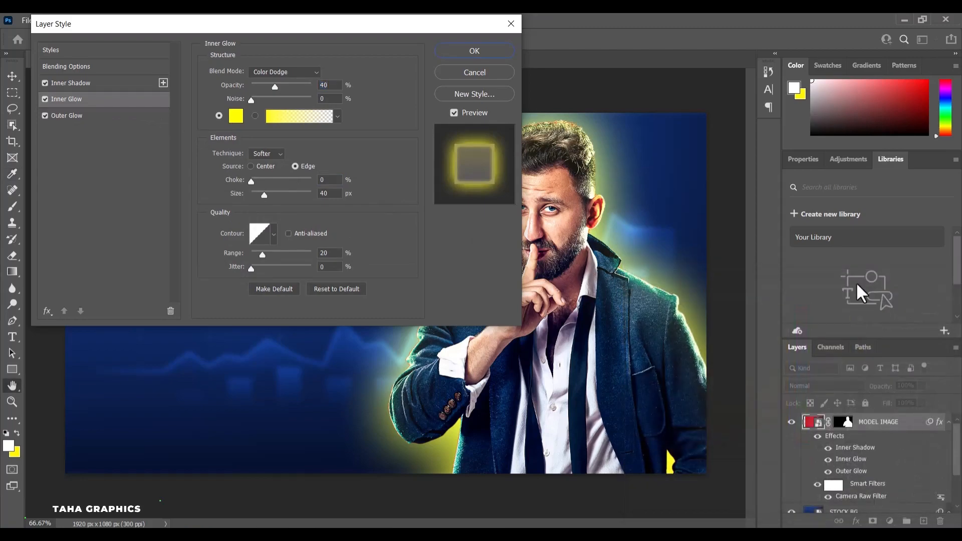
click(273, 72)
click(289, 187)
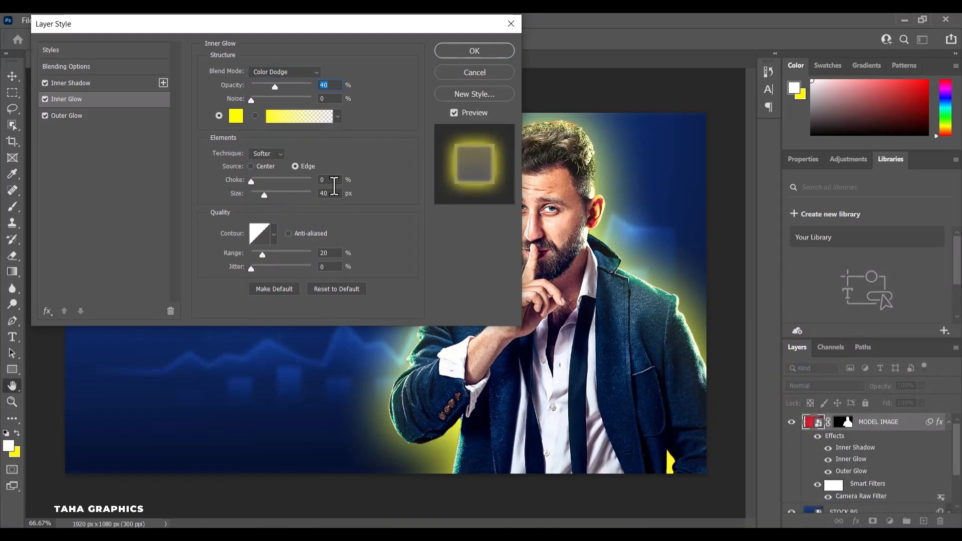
- Set the model's Inner Shadow colour to fffc00 with the Normal blend mode and apply the layer style
click(103, 84)
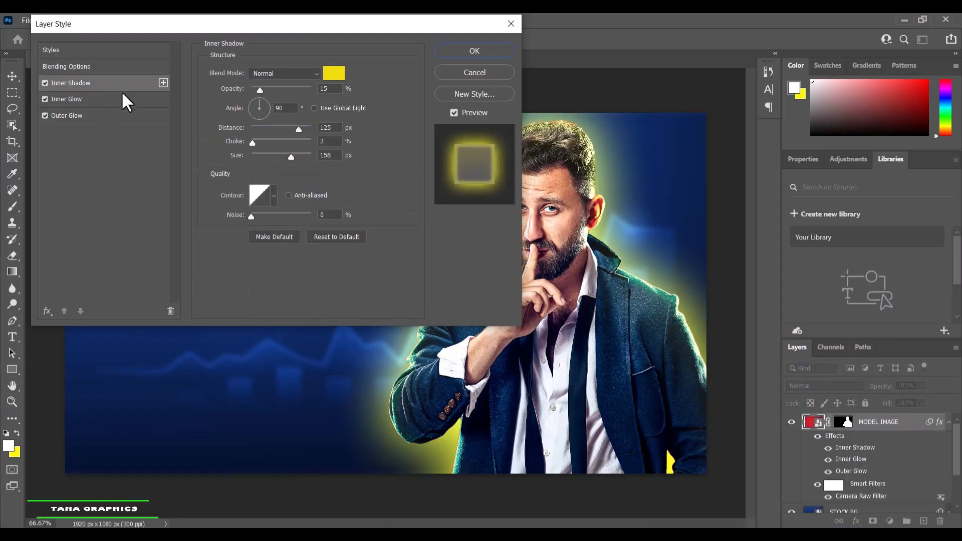
click(332, 75)
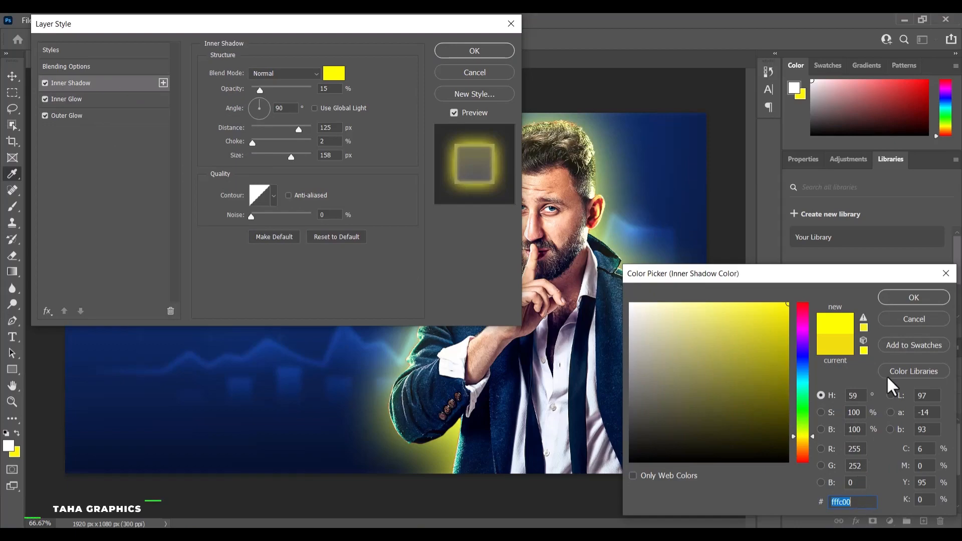
click(914, 298)
click(287, 69)
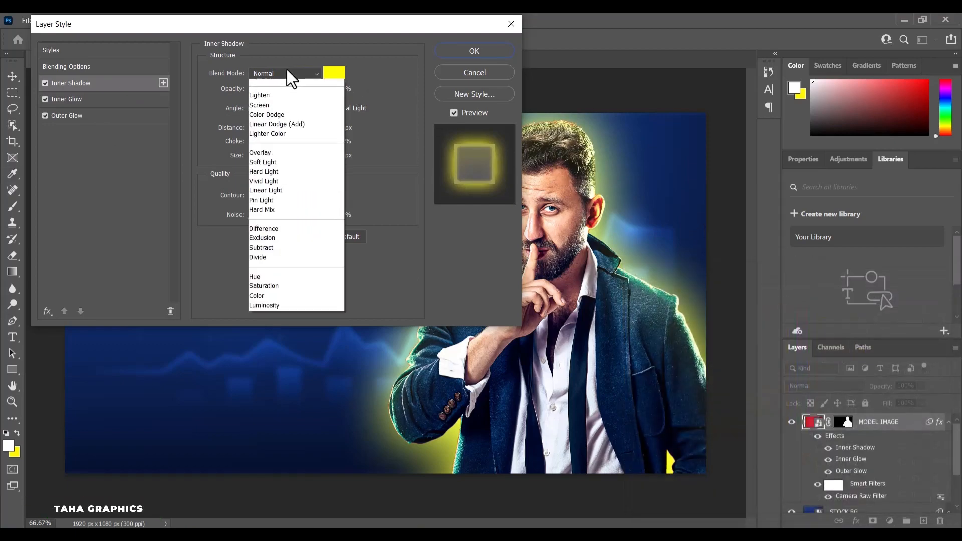
click(286, 68)
click(340, 88)
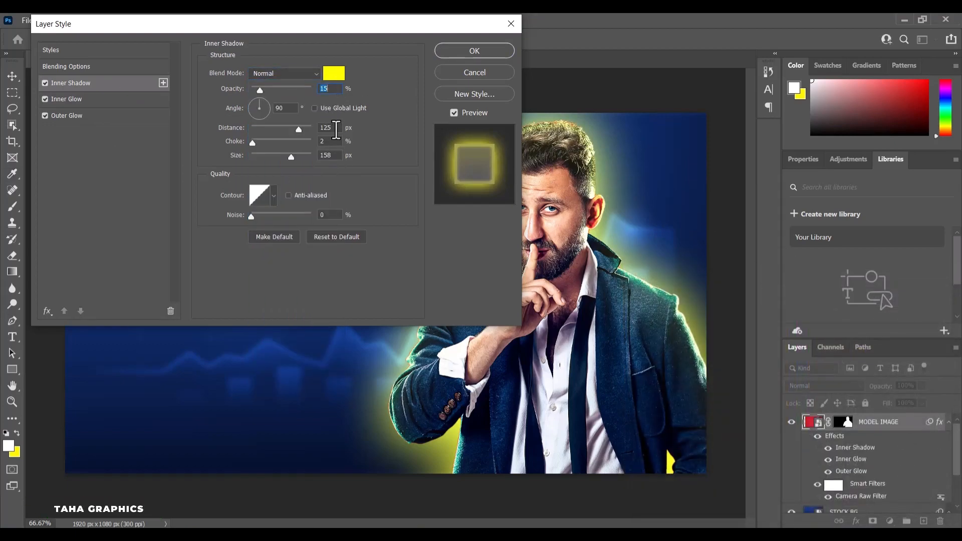
click(335, 156)
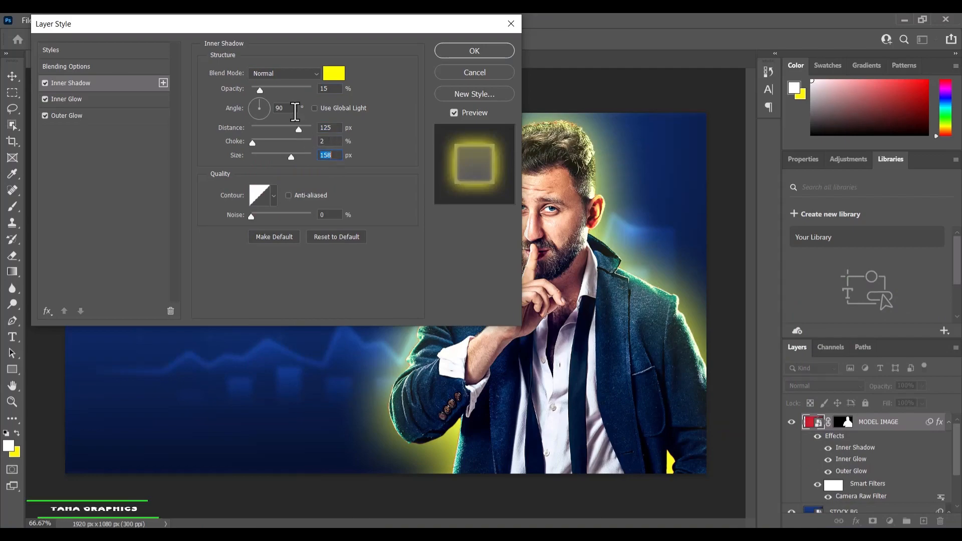
click(474, 51)
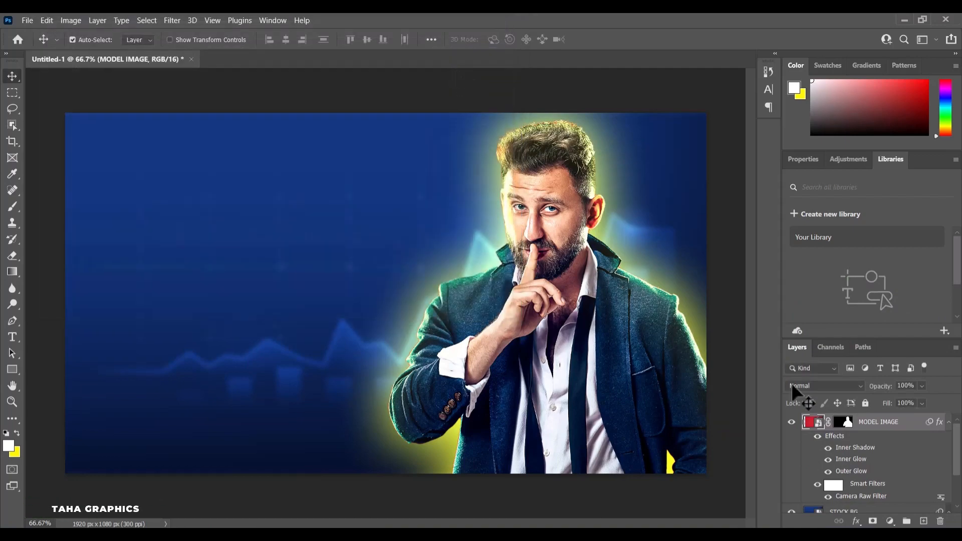
- Add a new empty layer directly above the STOCK BG layer
scroll(900, 479, down, 2)
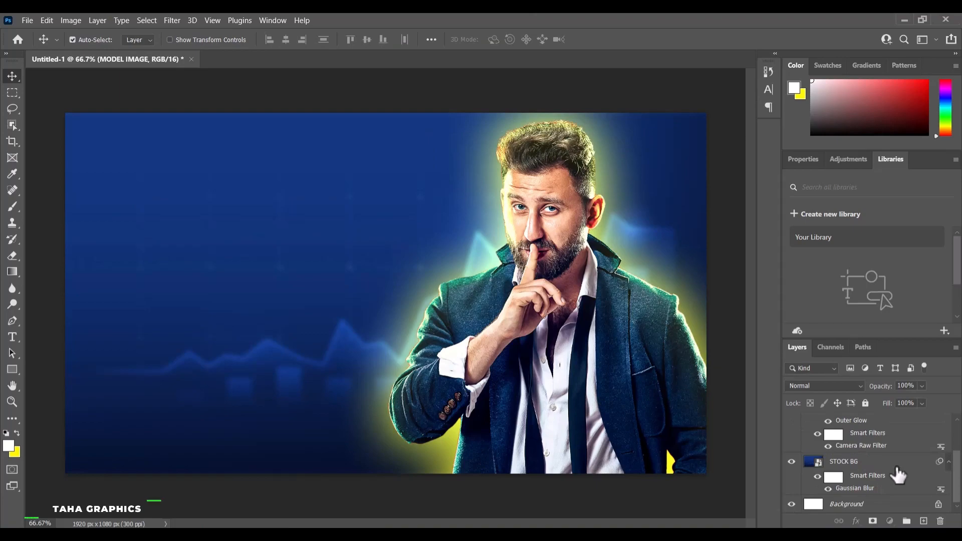
click(897, 464)
click(925, 522)
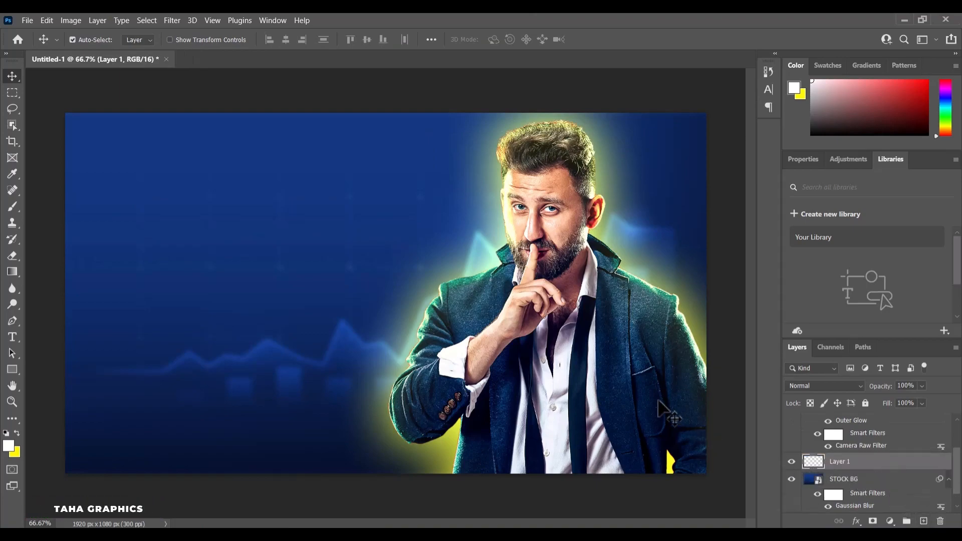
- Paint a yellow glow behind the man with a soft 900 px brush in colour fffc00 at 50% flow
click(14, 207)
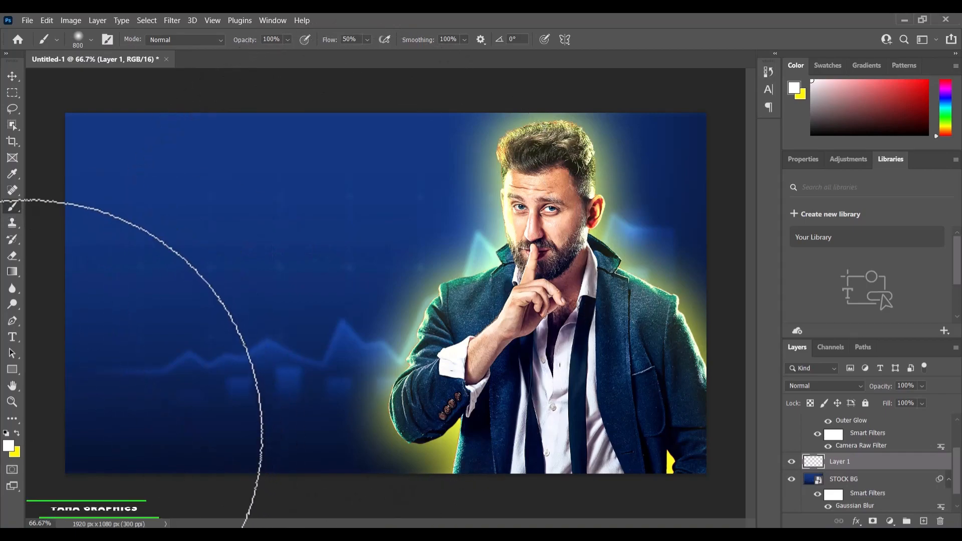
click(17, 433)
click(10, 445)
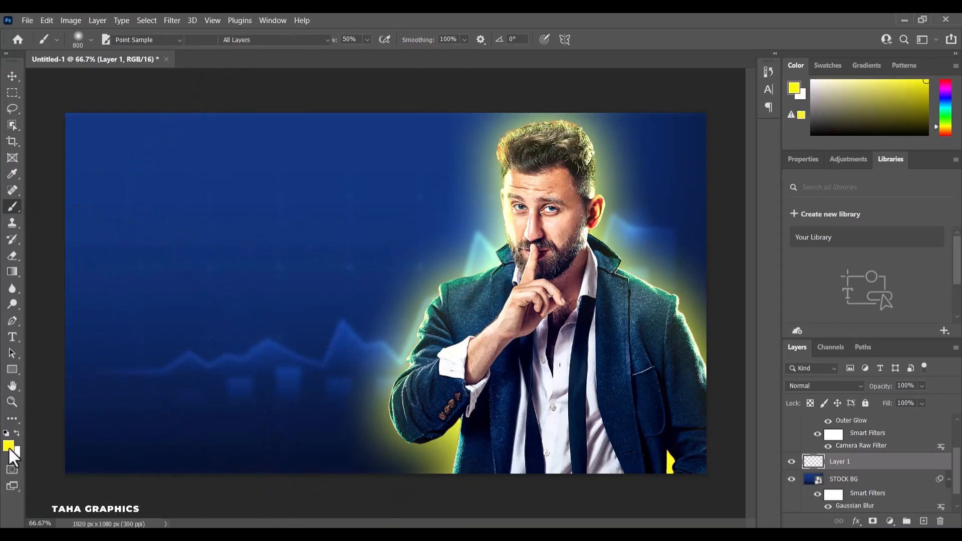
text(fffc00)
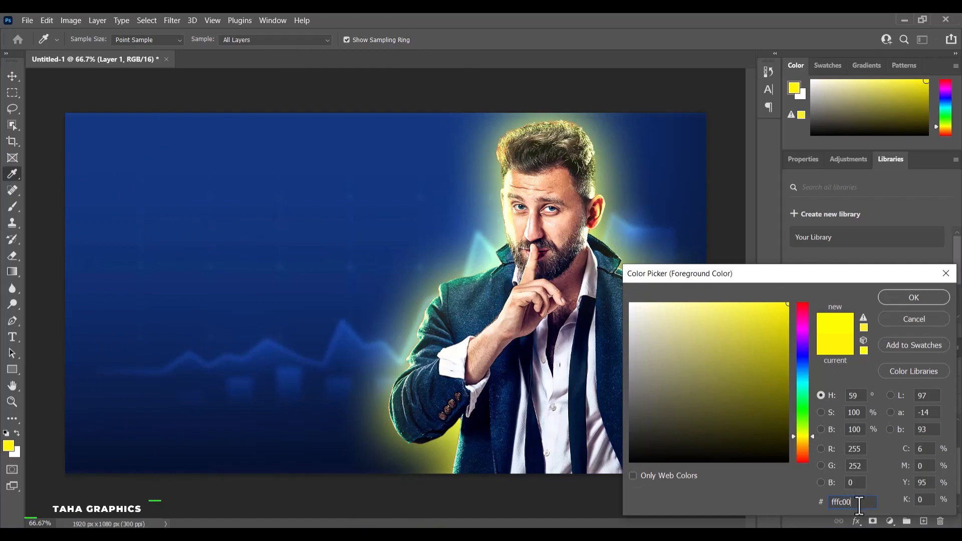
click(912, 299)
key(b)
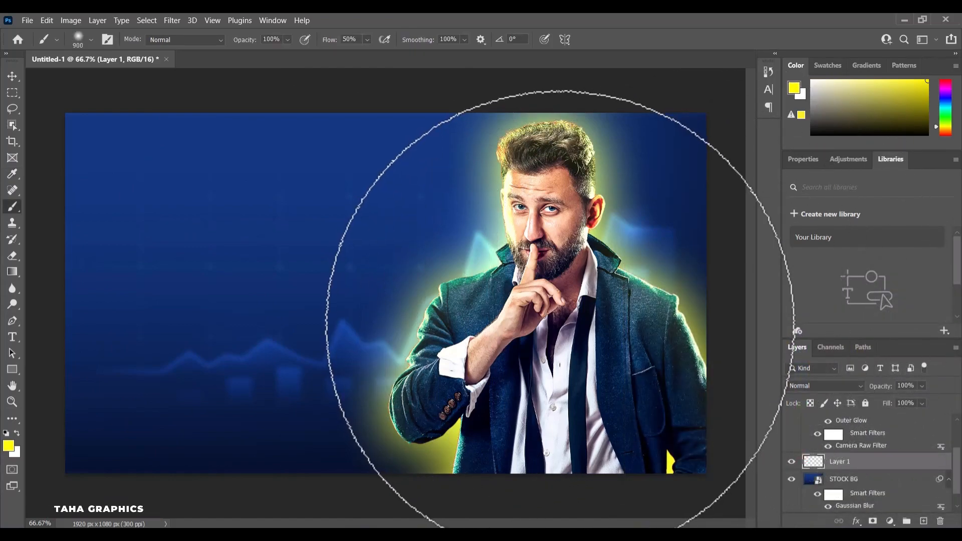
key(bracketright)
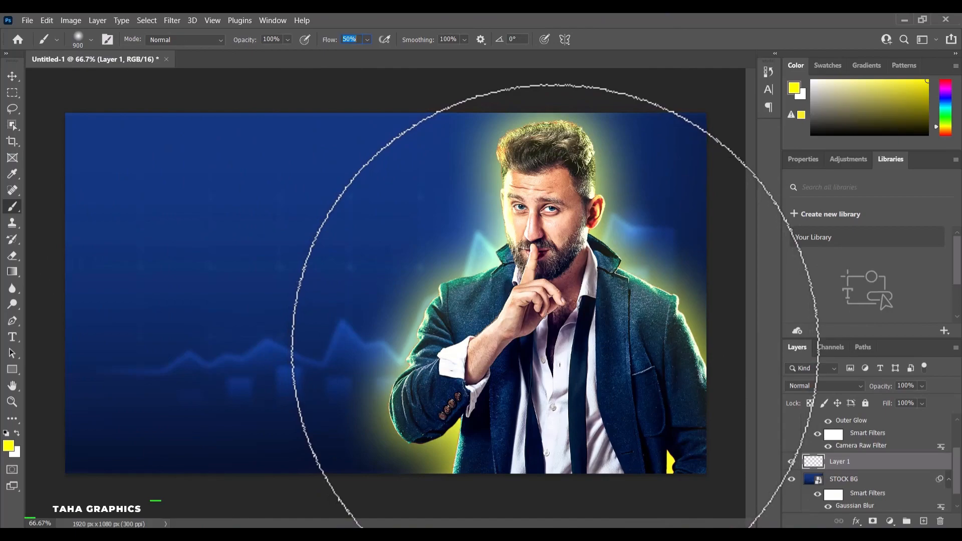
click(554, 347)
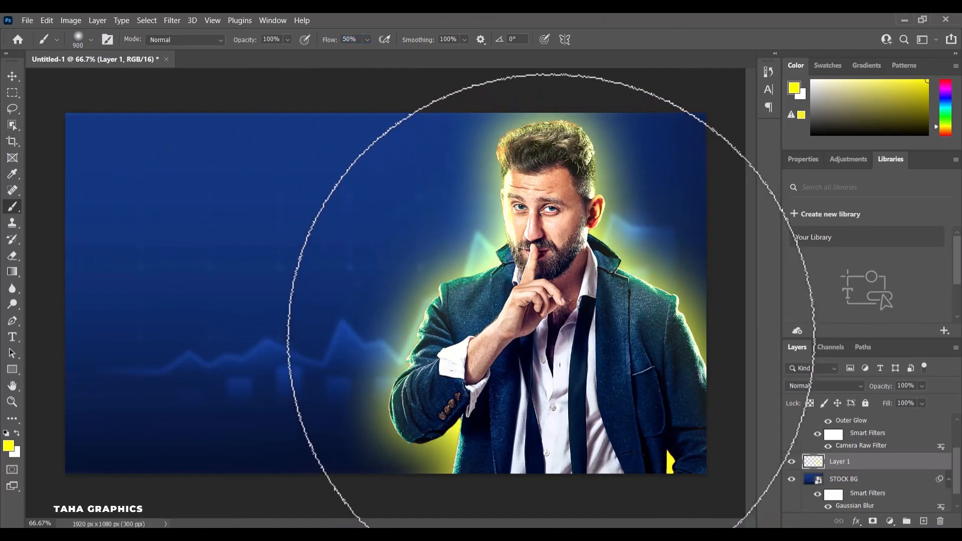
click(554, 342)
click(554, 337)
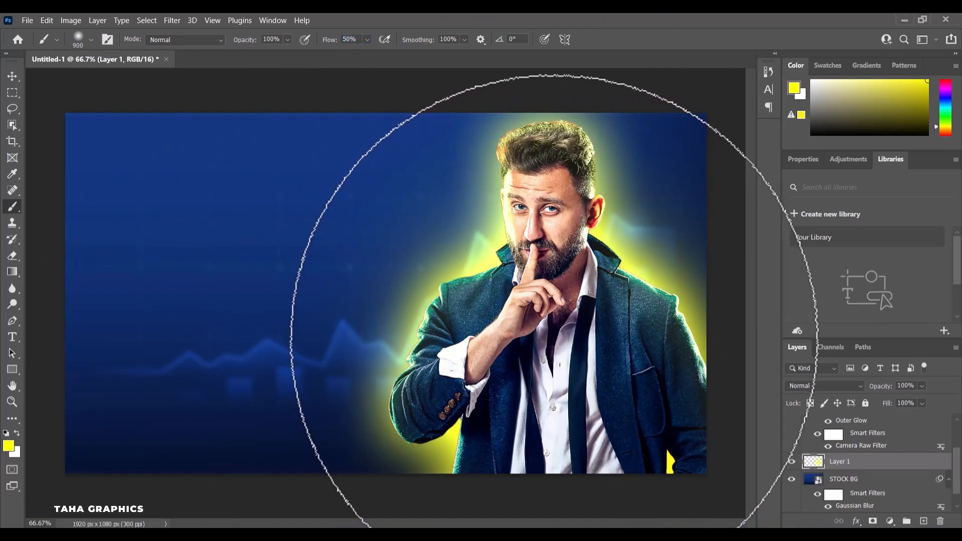
- Set the yellow glow layer to the Linear Dodge (Add) blend mode with 70% opacity
click(817, 380)
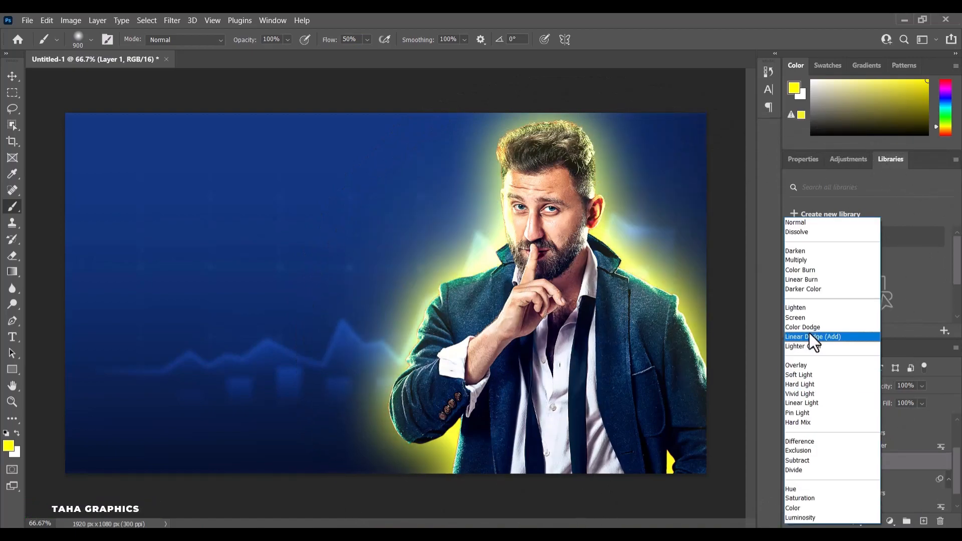
click(810, 334)
click(908, 386)
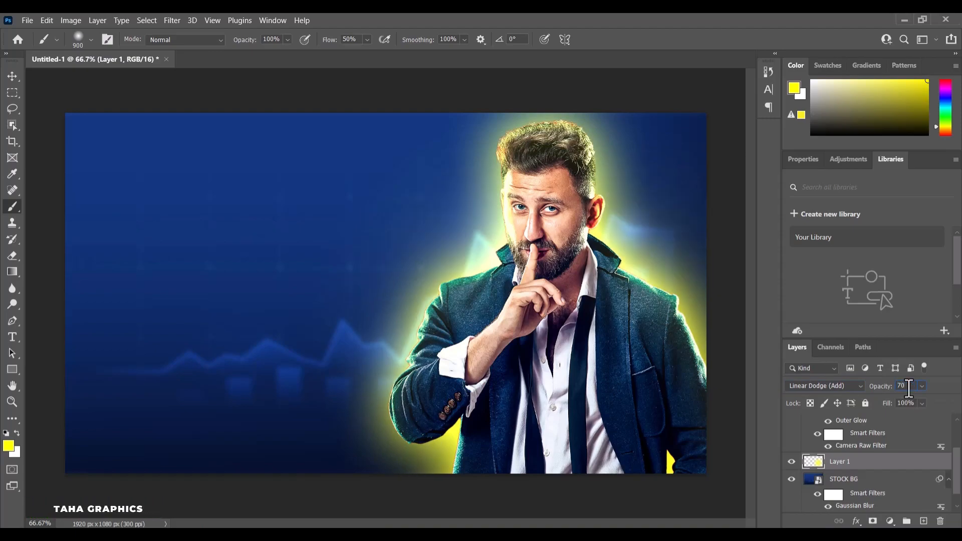
- On a new layer, paint a white glow behind the man with a 600 px brush and set the layer to Linear Dodge (Add)
click(924, 522)
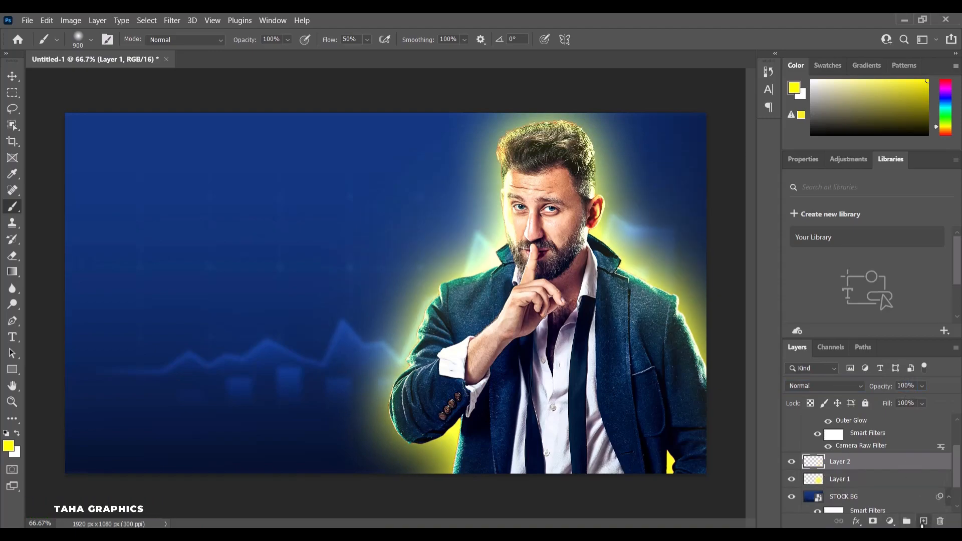
click(17, 434)
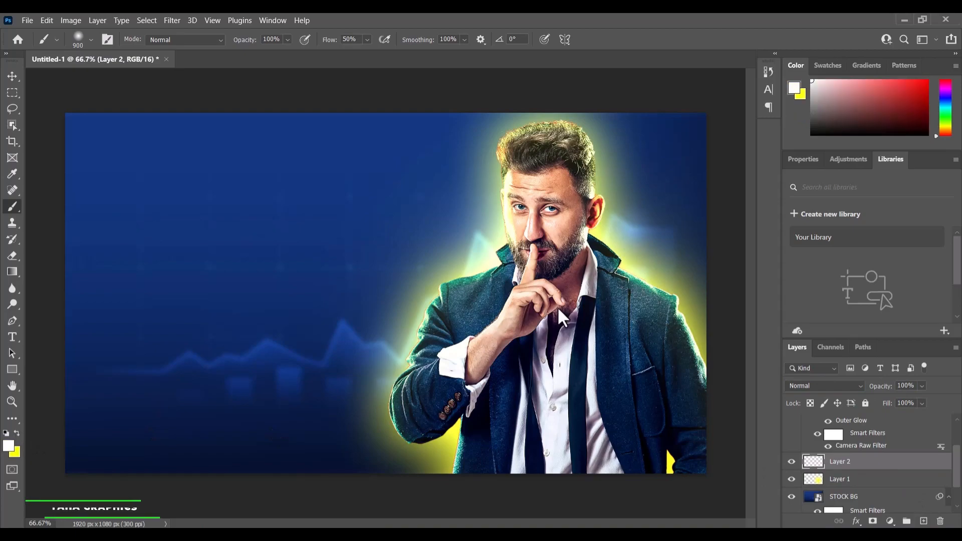
key(bracketleft)
key(bracketleft)
key(bracketleft)
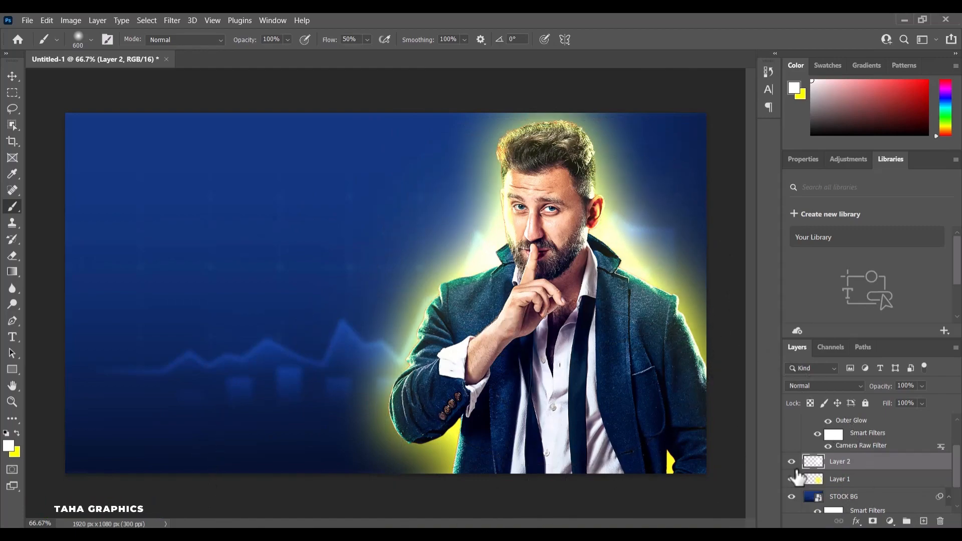
click(813, 387)
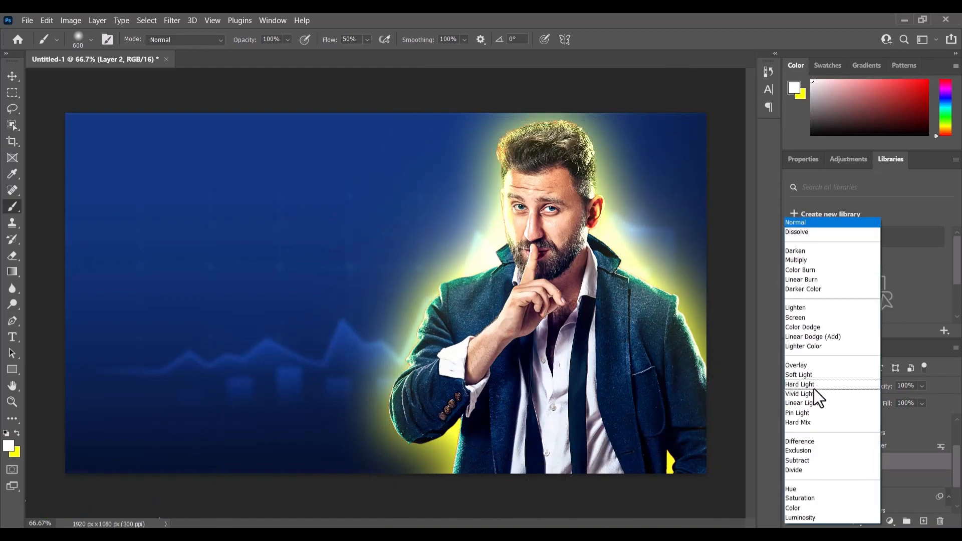
click(808, 338)
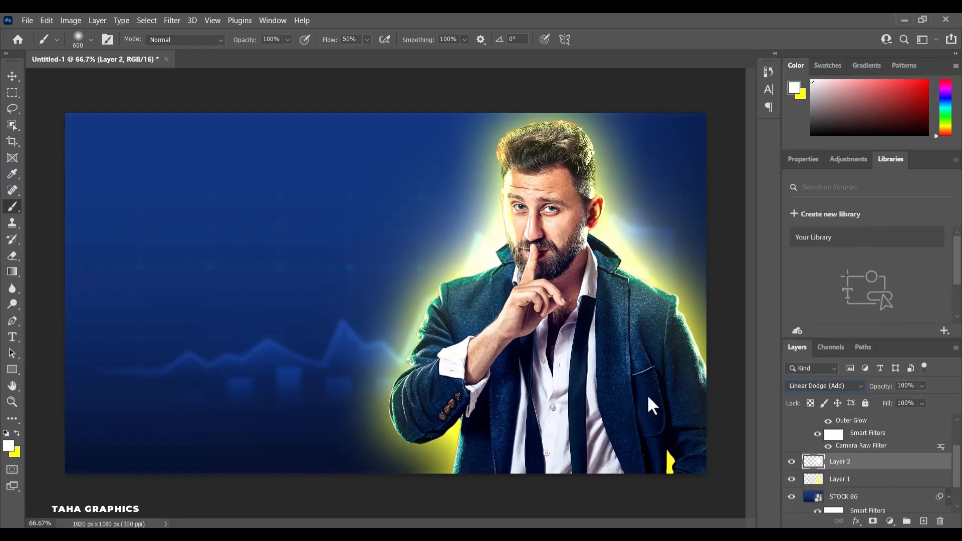
- Place the MONEY BAG image into the thumbnail and move it to the lower-left area of the canvas
click(12, 76)
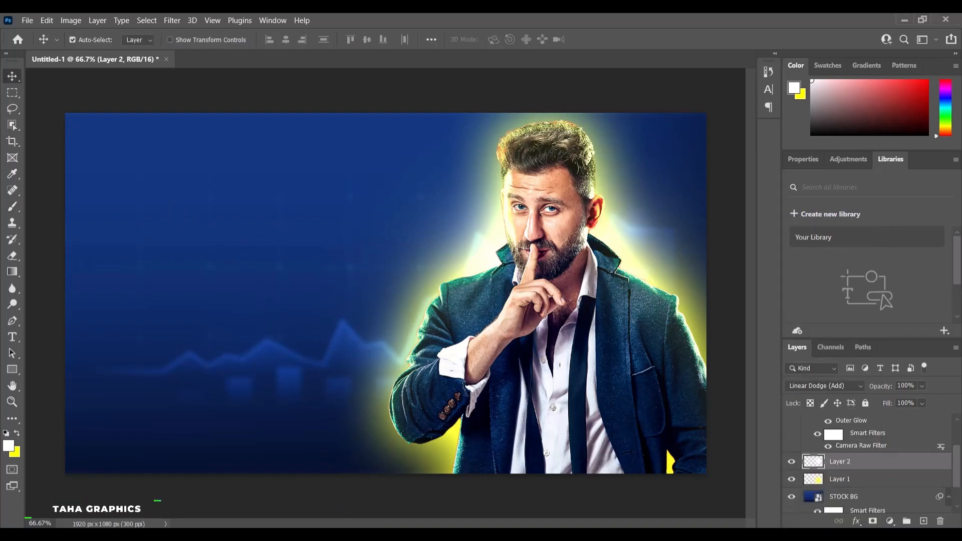
click(320, 535)
drag(135, 131, 201, 365)
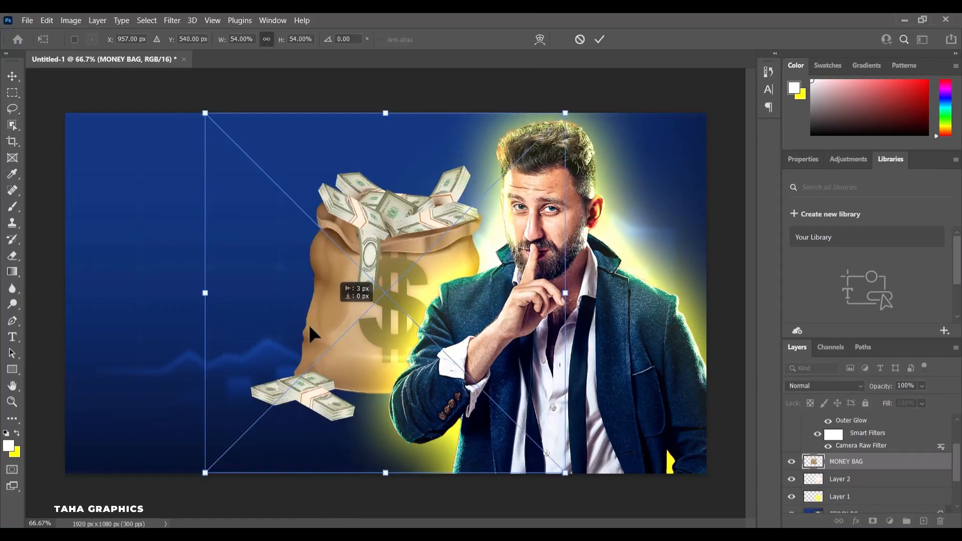
drag(309, 326, 143, 354)
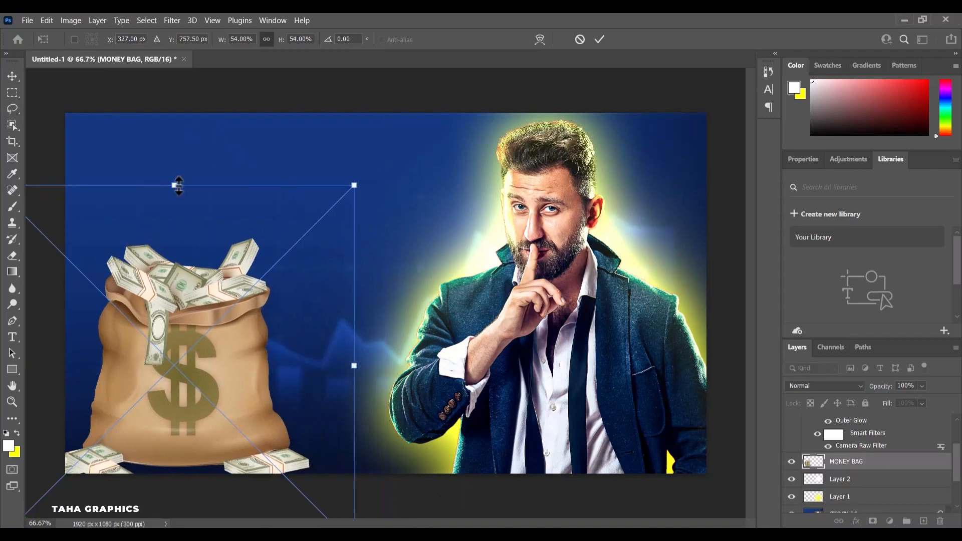
- Scale the money bag down to about 44.6% and position it in the lower-left corner of the canvas
drag(178, 186, 167, 248)
drag(175, 340, 128, 340)
click(12, 76)
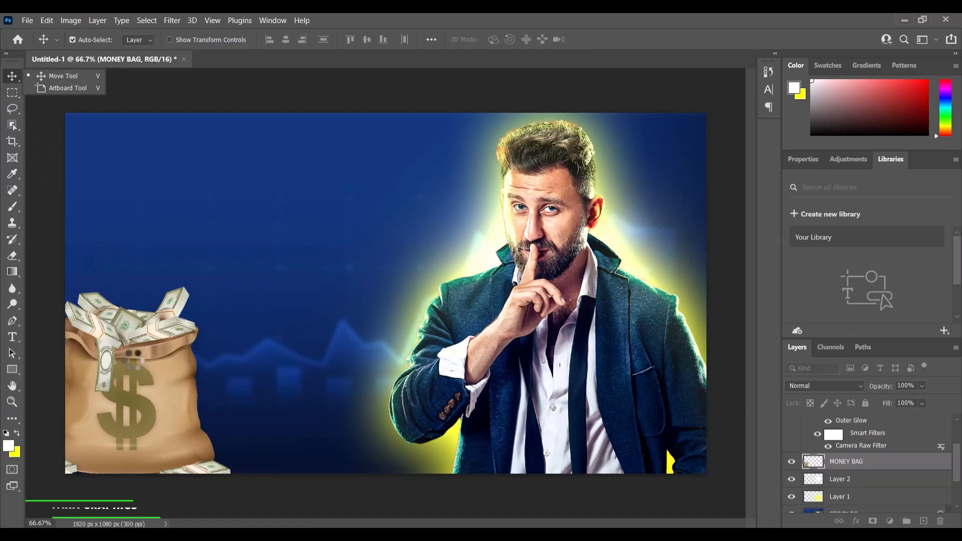
drag(136, 385, 164, 390)
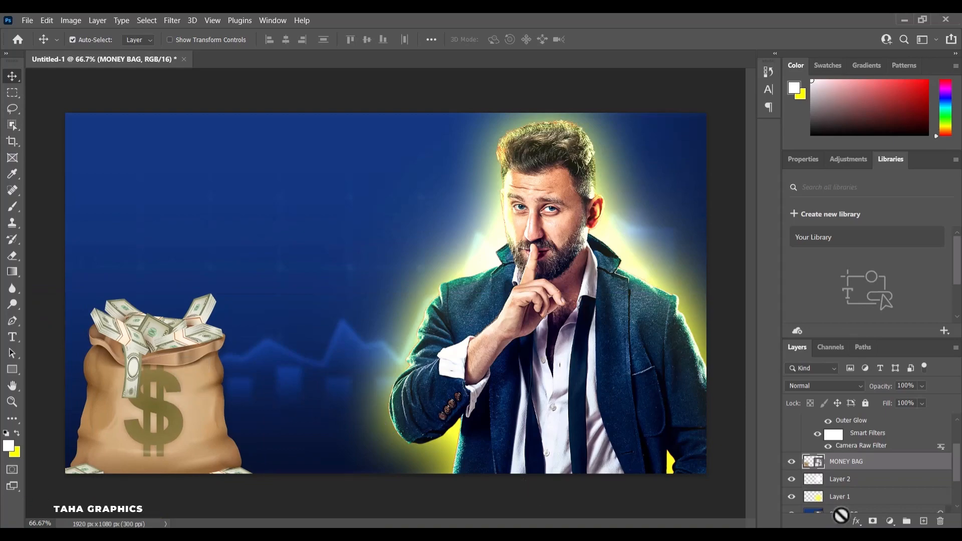
- Place a horizontally flipped duplicate of the money bag overlapping the original on its right, and move both bags slightly up
key(ctrl+j)
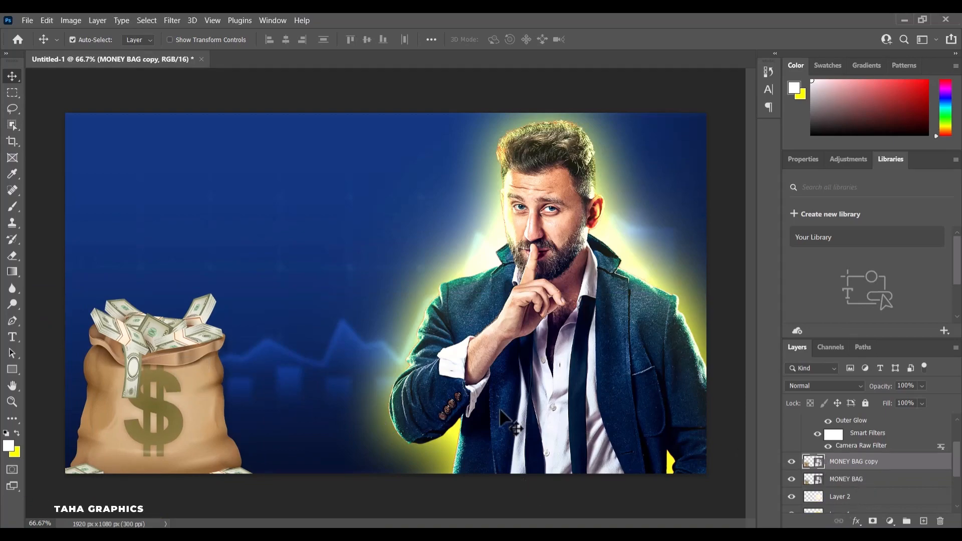
drag(192, 373, 294, 383)
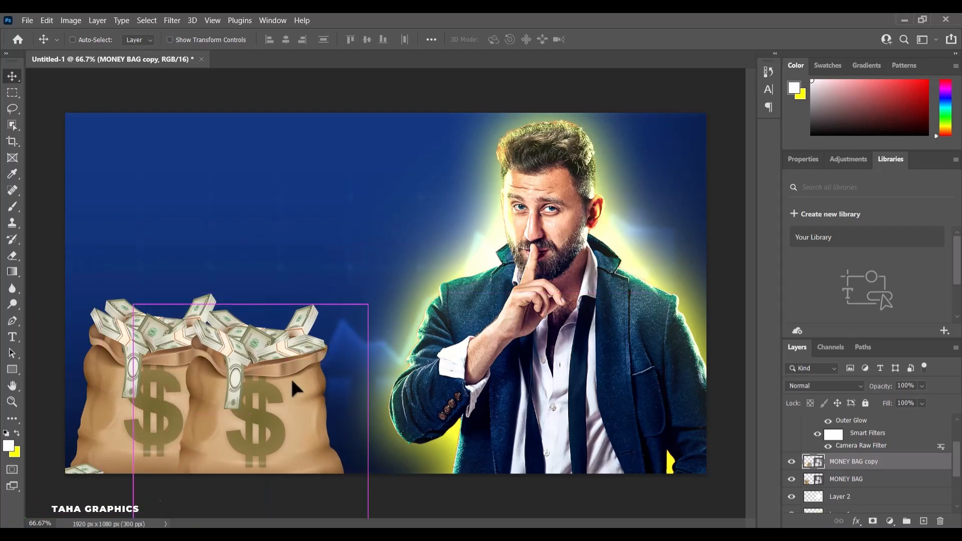
key(ctrl+t)
right_click(282, 376)
click(317, 360)
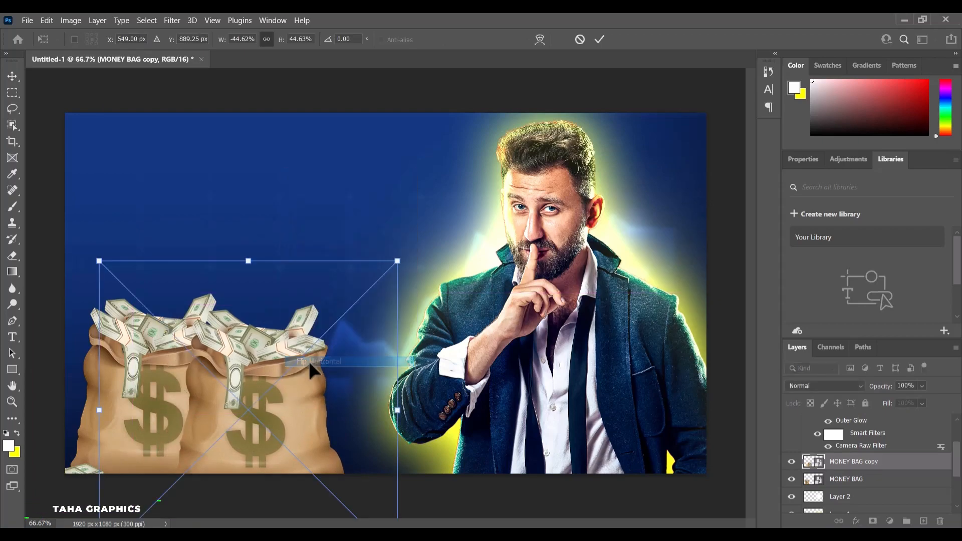
drag(259, 378, 262, 377)
drag(267, 382, 272, 385)
key(Return)
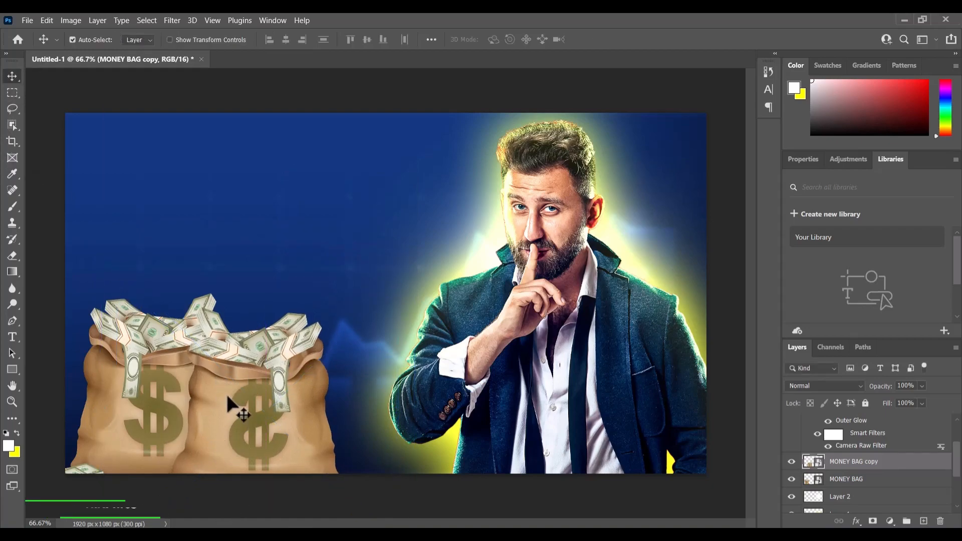
shift+click(166, 376)
drag(245, 398, 237, 375)
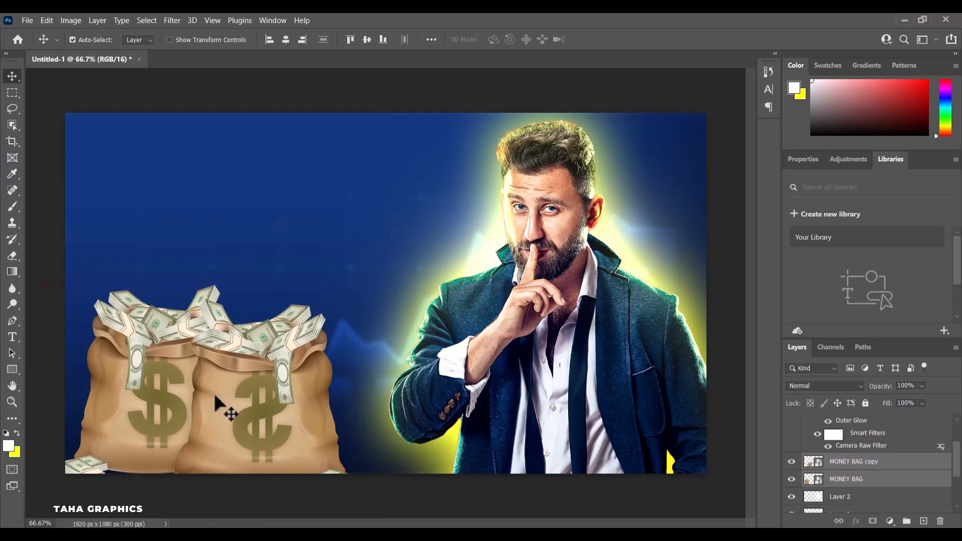
- Apply the drop shadow preset from TAHA STYLES GAMING to MONEY BAG copy with 70% opacity, 30% spread and 50 px size
click(286, 372)
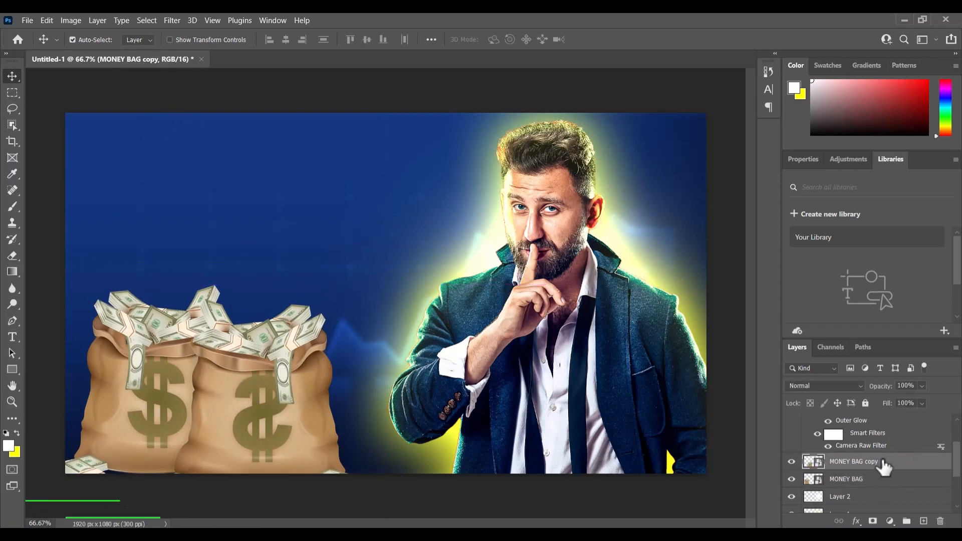
drag(168, 30, 526, 146)
click(446, 160)
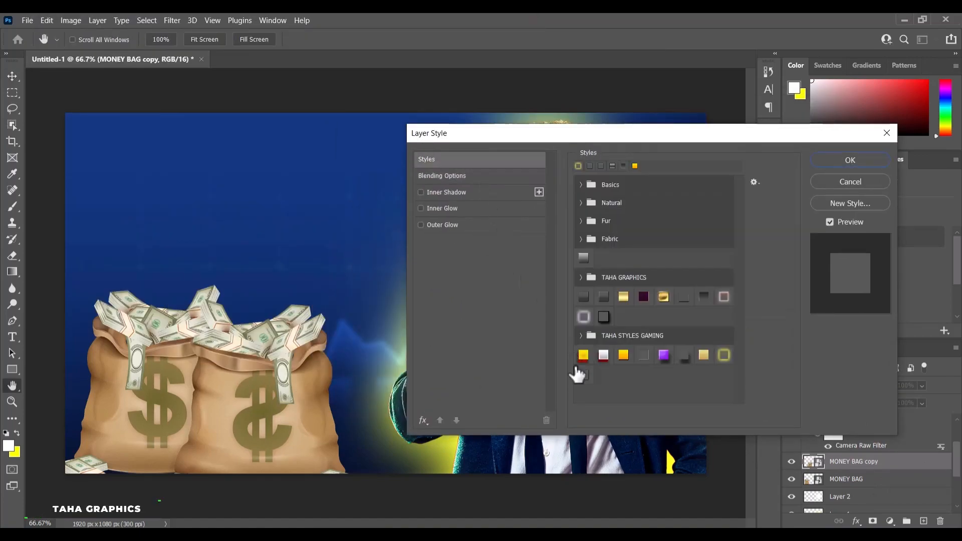
click(583, 375)
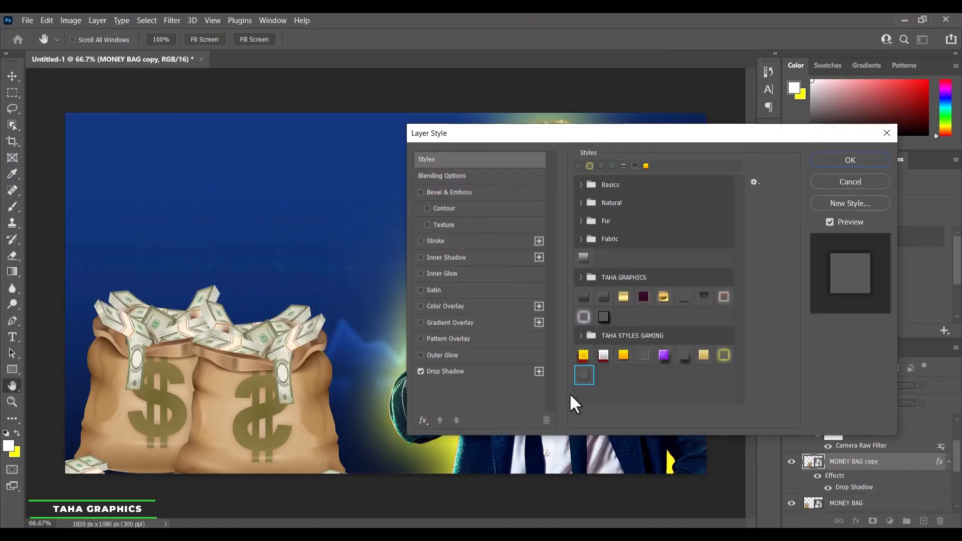
click(482, 371)
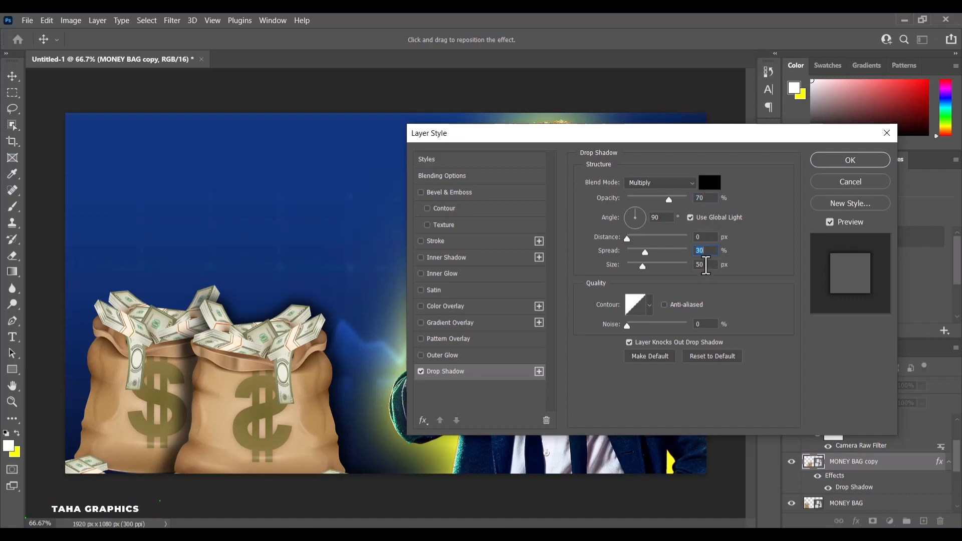
click(847, 163)
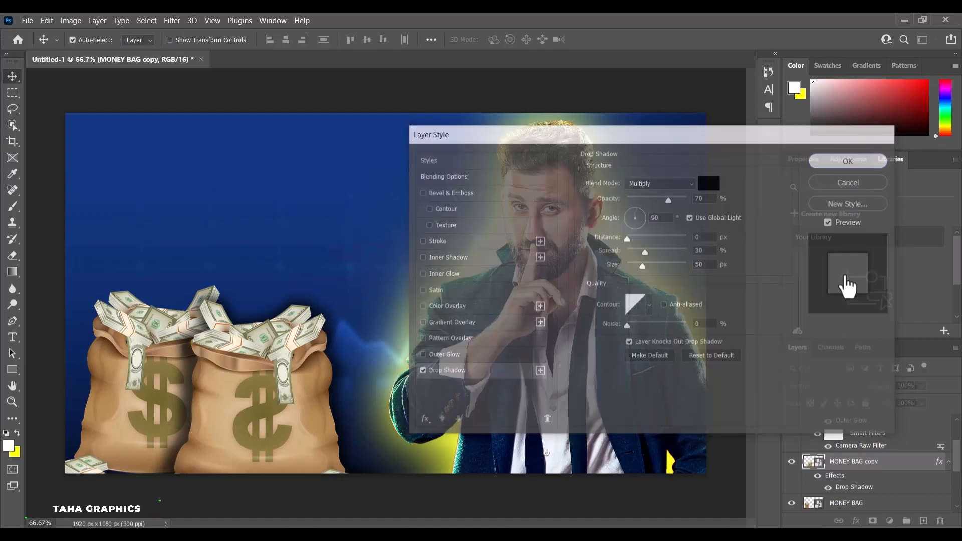
- Copy the layer style of MONEY BAG copy and paste it onto the MONEY BAG layer
right_click(899, 480)
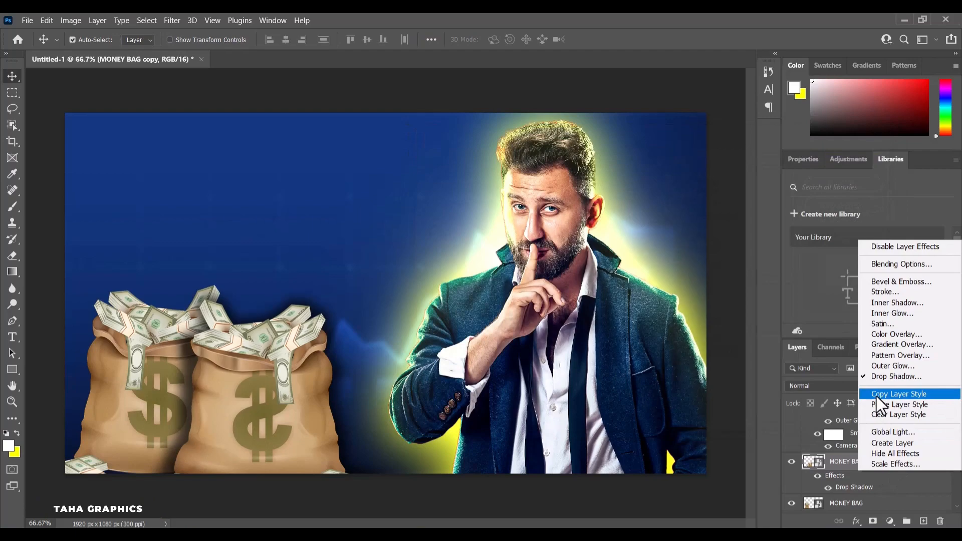
click(874, 394)
scroll(877, 441, down, 3)
scroll(878, 443, up, 3)
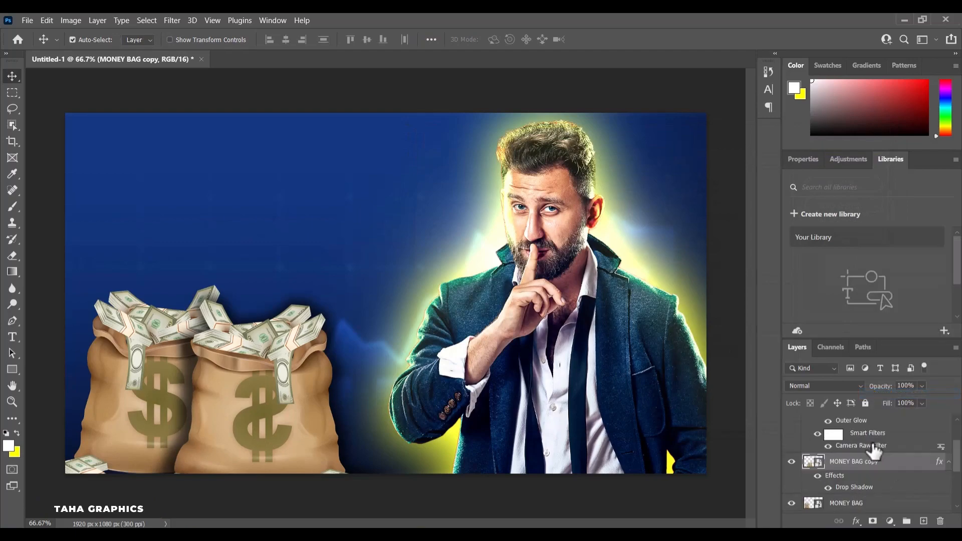
click(885, 503)
right_click(884, 503)
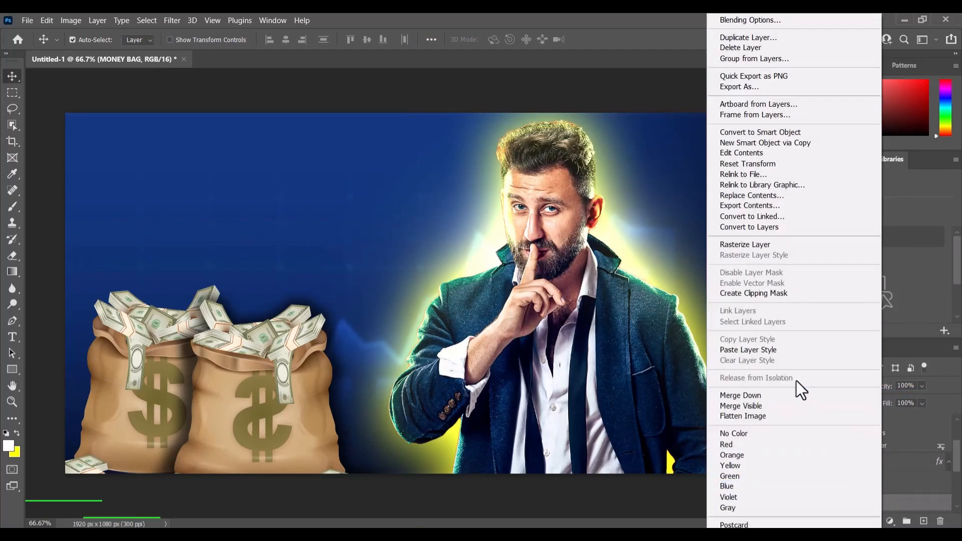
click(781, 357)
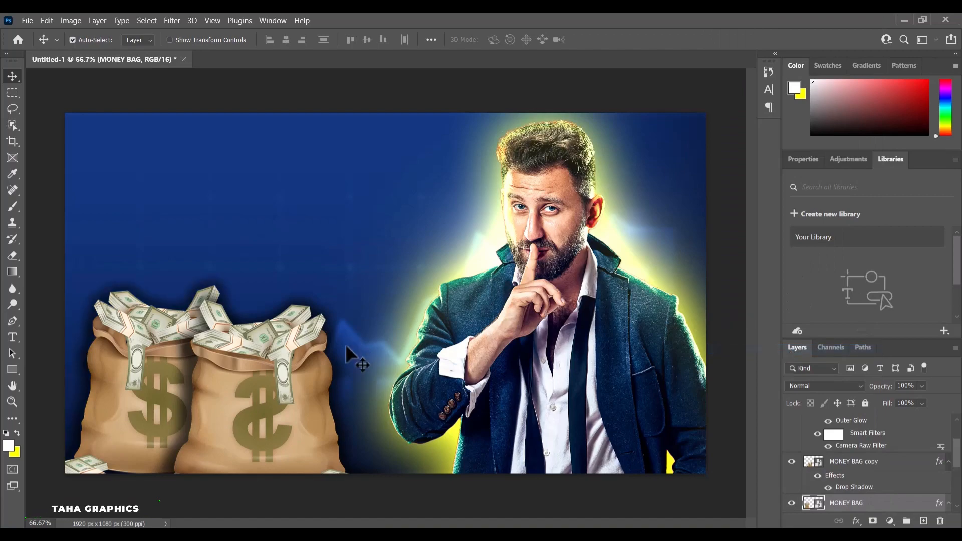
- Nudge the left money bag slightly to the left and deselect it
click(225, 87)
click(140, 409)
drag(140, 420, 138, 420)
click(178, 100)
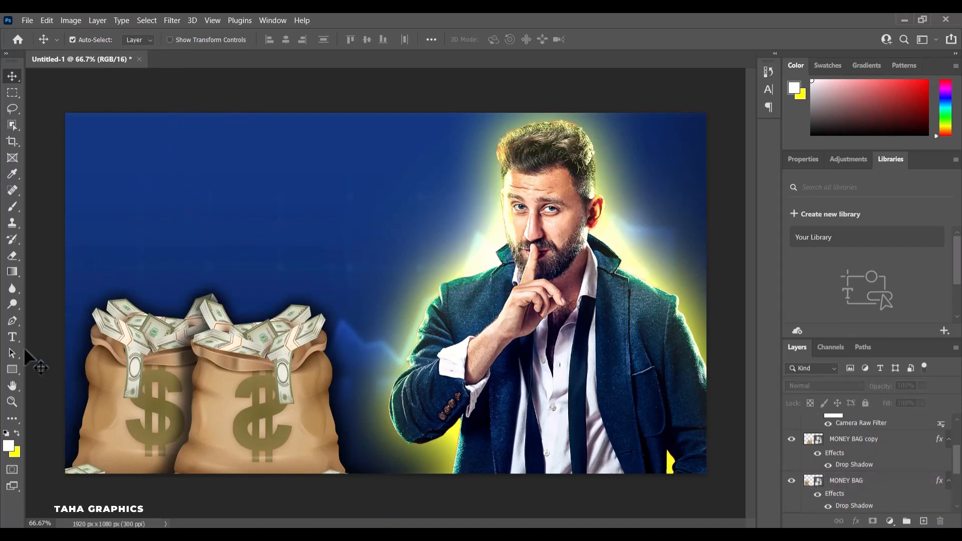
- Add the white 26 pt Bebas Neue text "PRO TIPS FOR" on the blue background above the money bags
click(13, 337)
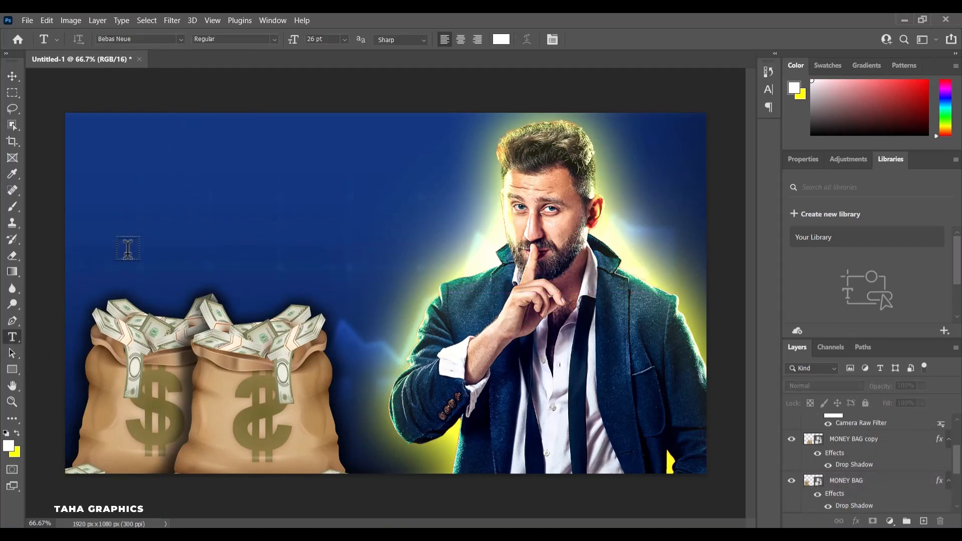
click(162, 183)
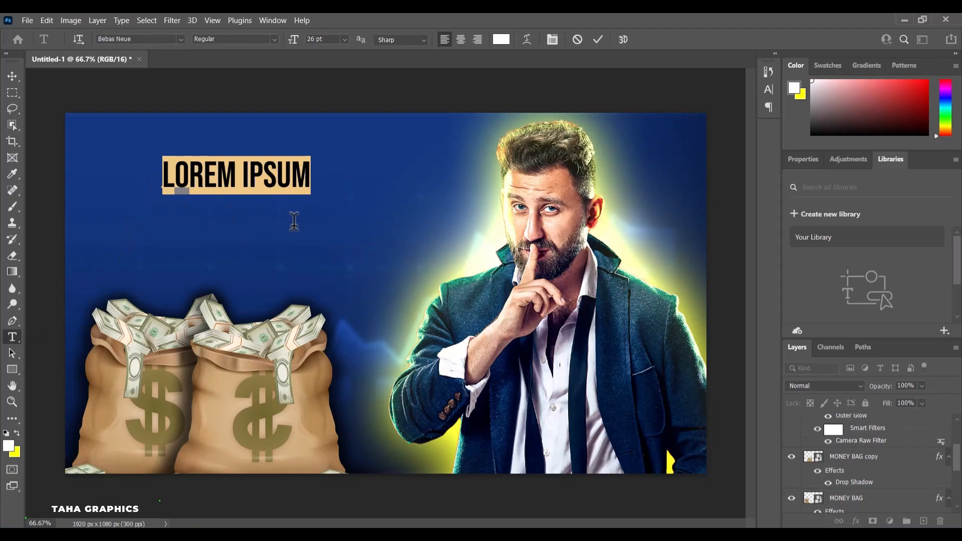
text(PRO)
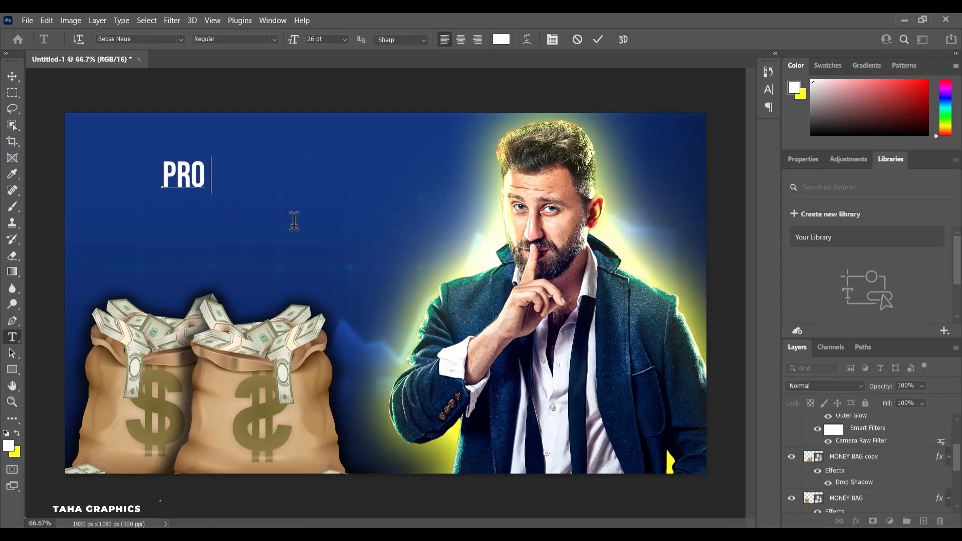
text( TIPS)
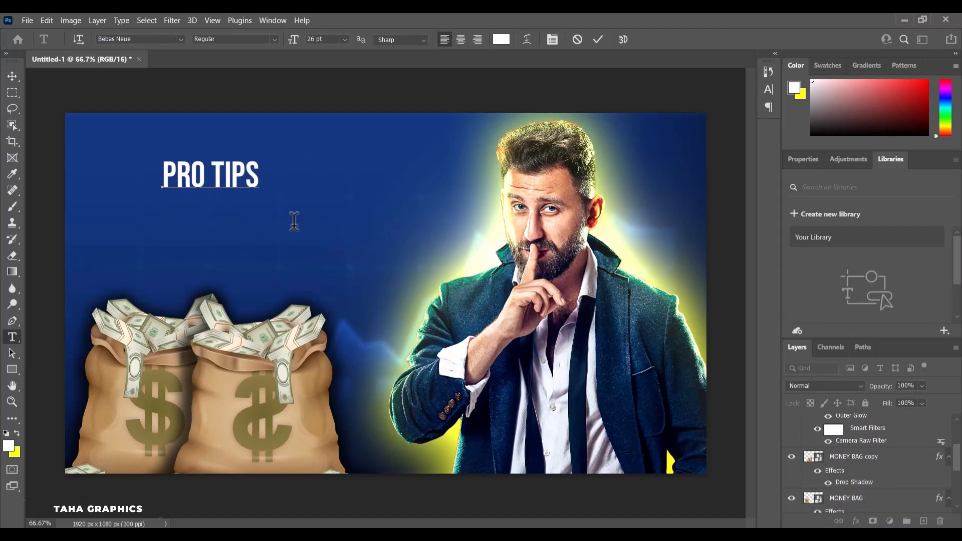
text( FOR)
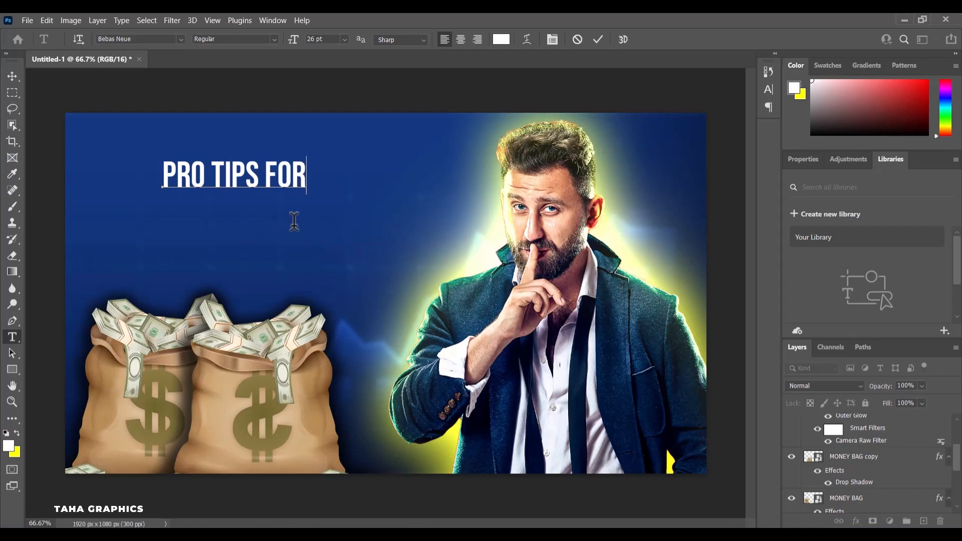
click(12, 76)
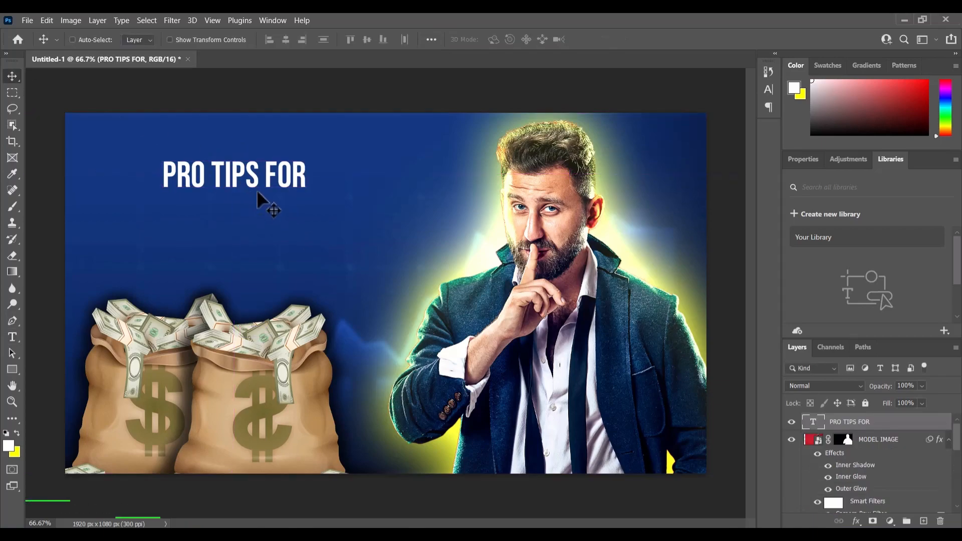
- Scale the PRO TIPS FOR text to about 240.4% and place it near the canvas's upper edge, beside the man's head
key(ctrl+t)
drag(310, 173, 494, 193)
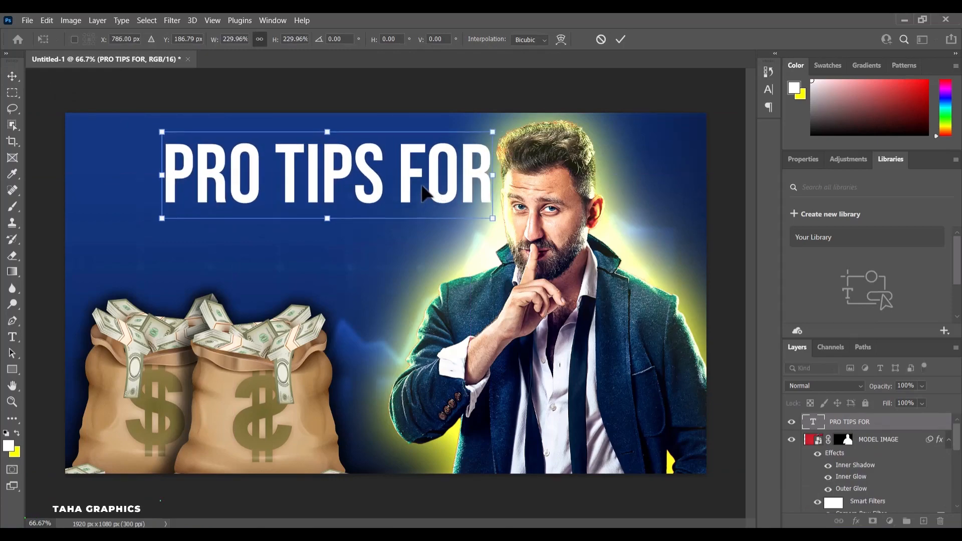
drag(423, 192, 373, 189)
drag(433, 172, 448, 171)
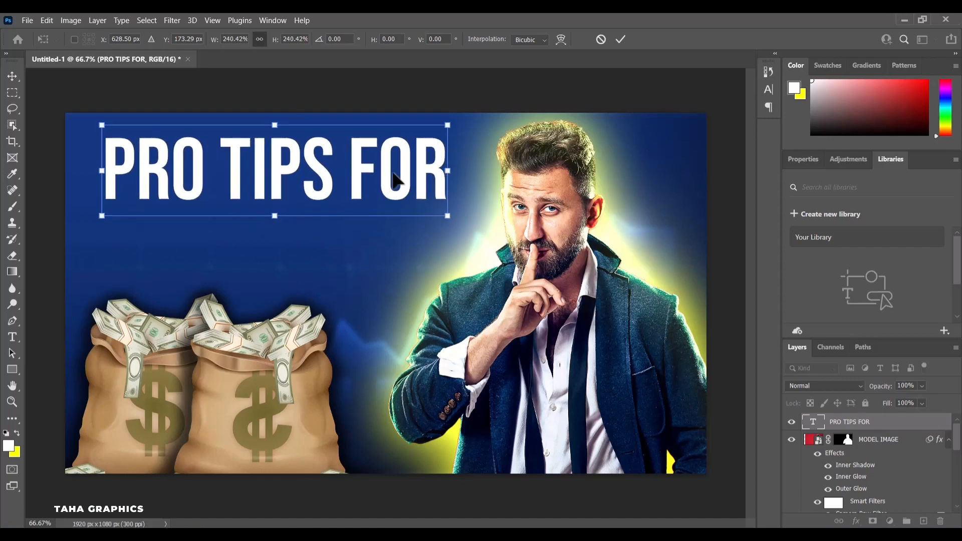
click(12, 76)
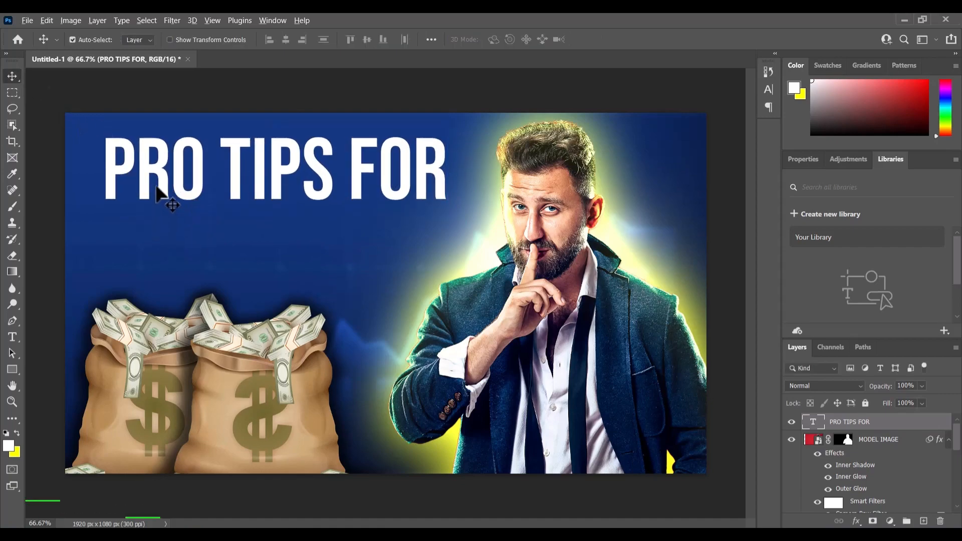
- Duplicate the PRO TIPS FOR text just below the original and replace the copy's wording with "EARNING MONEY"
scroll(198, 190, up, 2)
drag(223, 172, 232, 236)
double_click(232, 236)
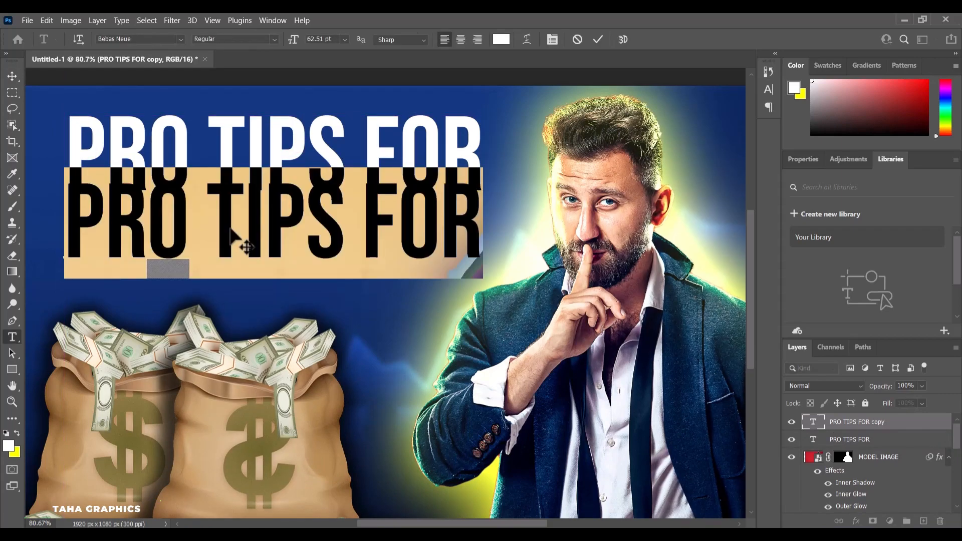
text(EA)
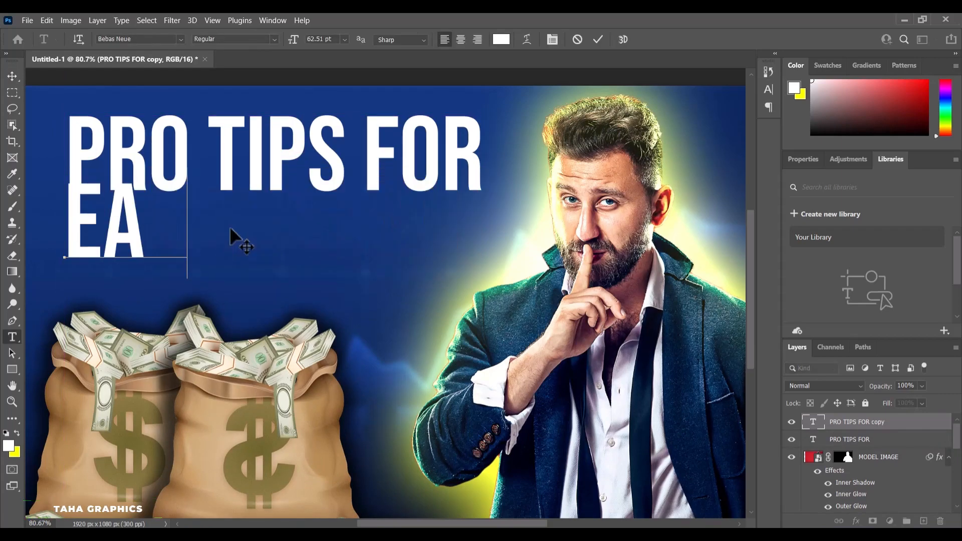
text(RNING)
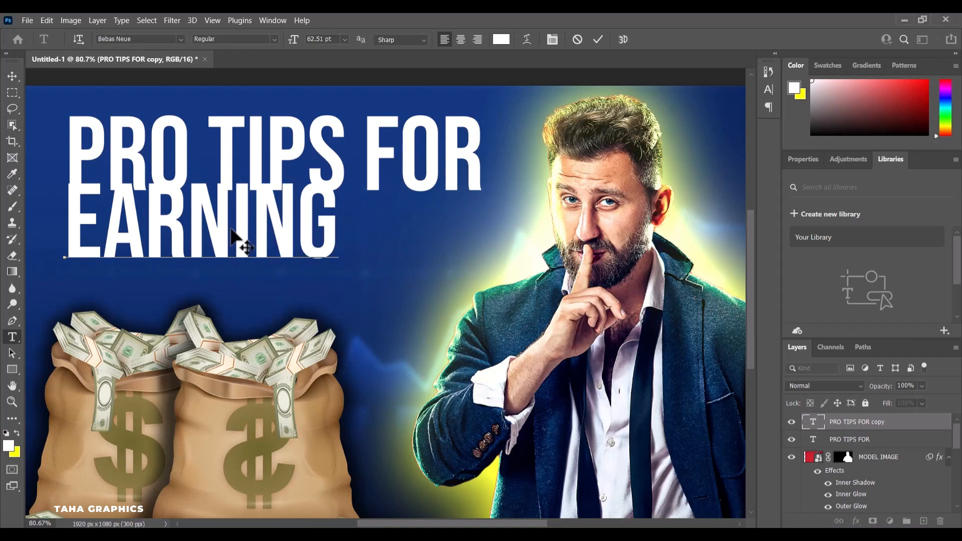
text( MONEY)
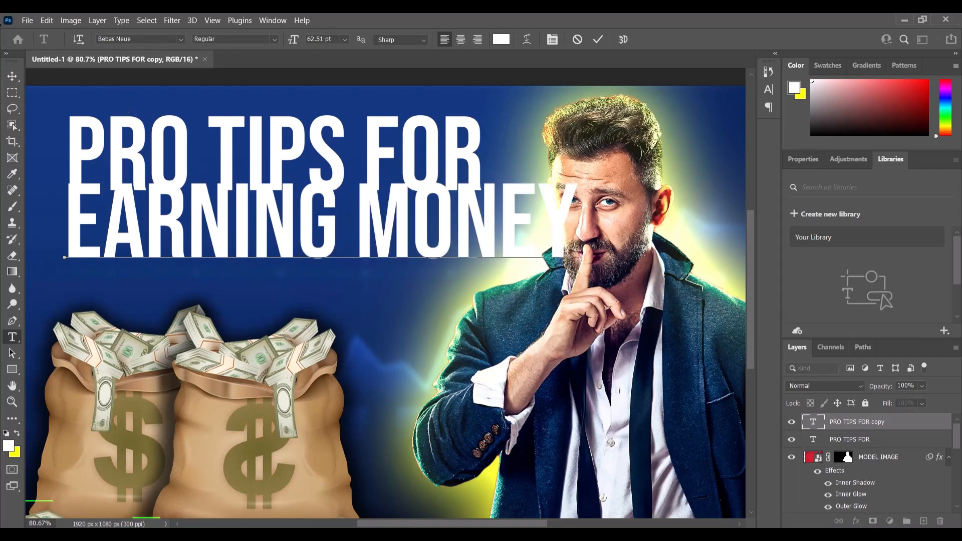
click(12, 76)
- Scale EARNING MONEY to about 79.75% to fit the first line's width, and align both text lines by their horizontal centers
key(ctrl+t)
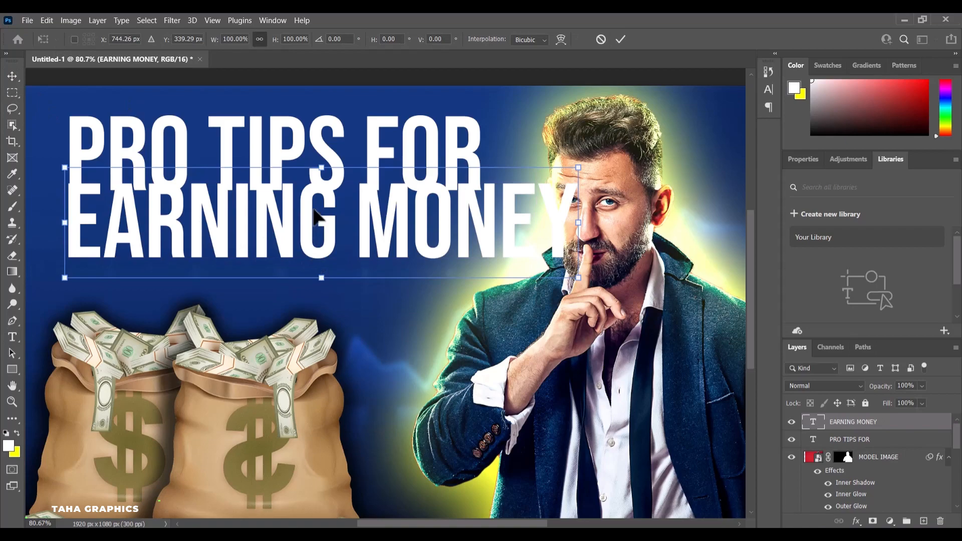
drag(325, 170, 322, 191)
drag(336, 233, 279, 233)
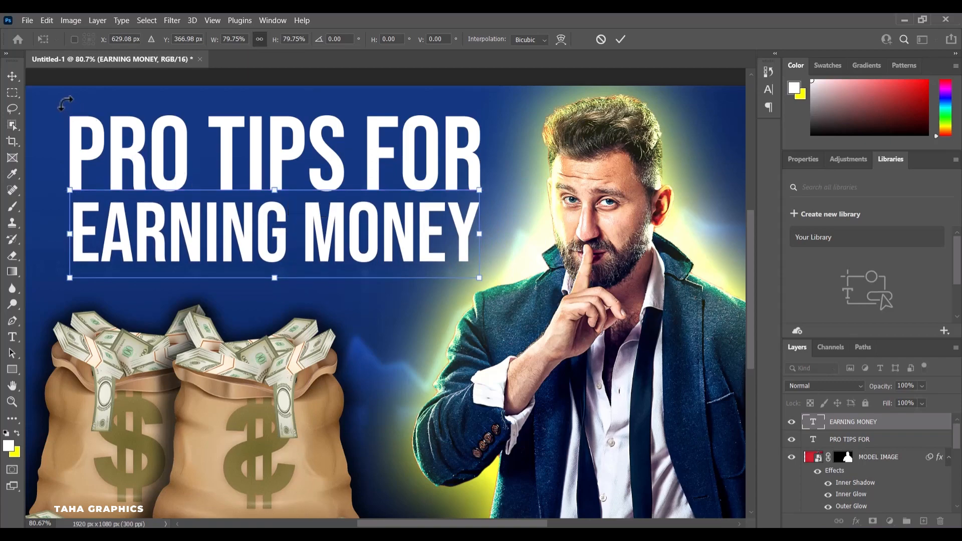
click(11, 79)
shift+click(279, 188)
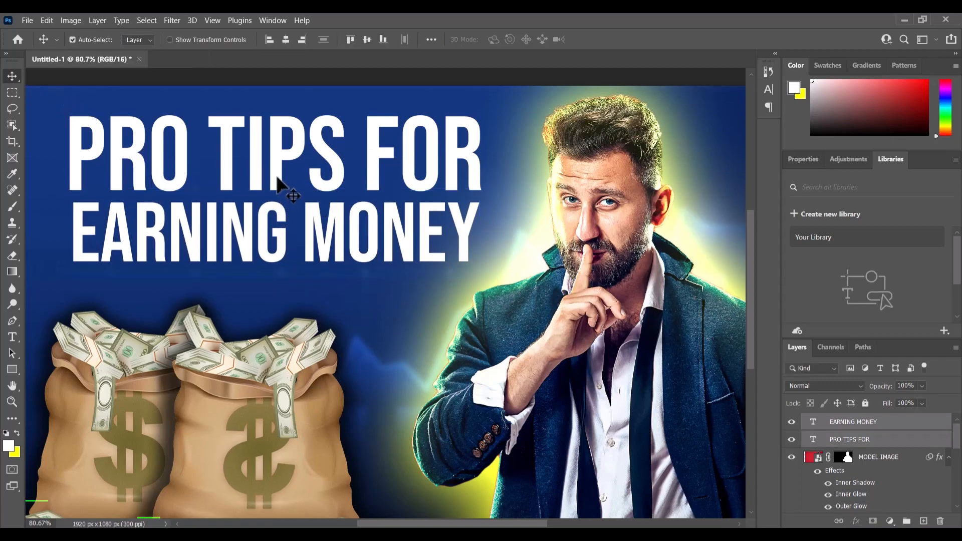
click(285, 39)
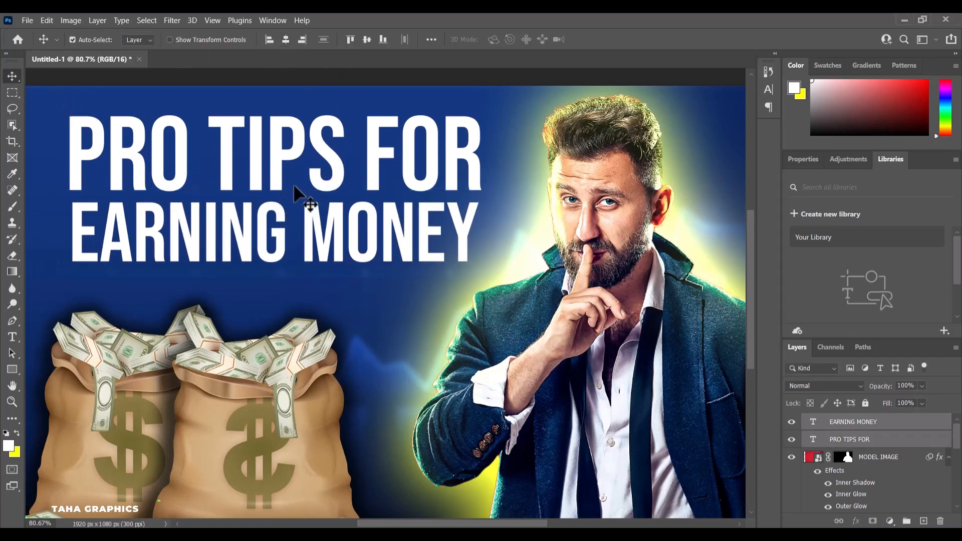
- Enlarge both text lines together to about 106%, shift them slightly left above the money bags, and deselect them
scroll(292, 182, down, 3)
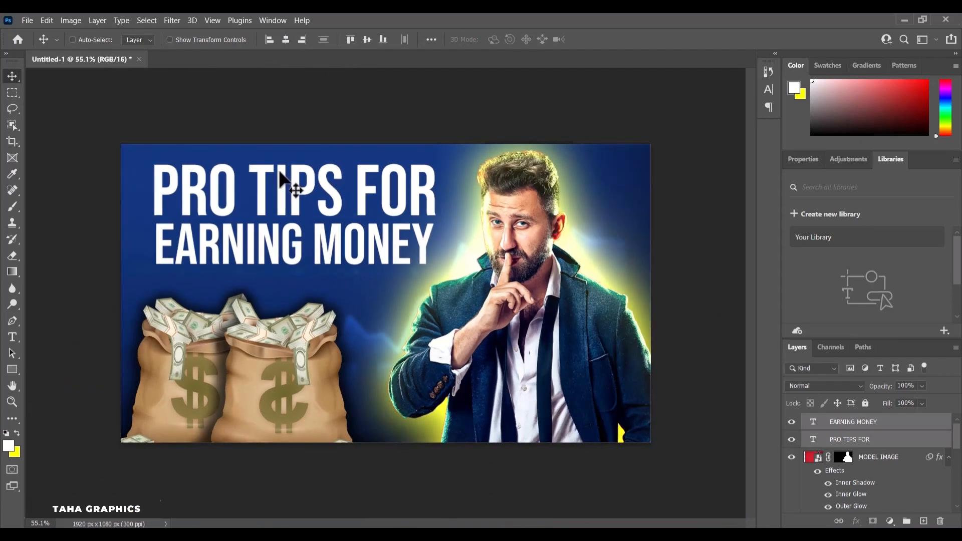
key(ctrl+t)
drag(436, 164, 453, 158)
drag(377, 203, 360, 213)
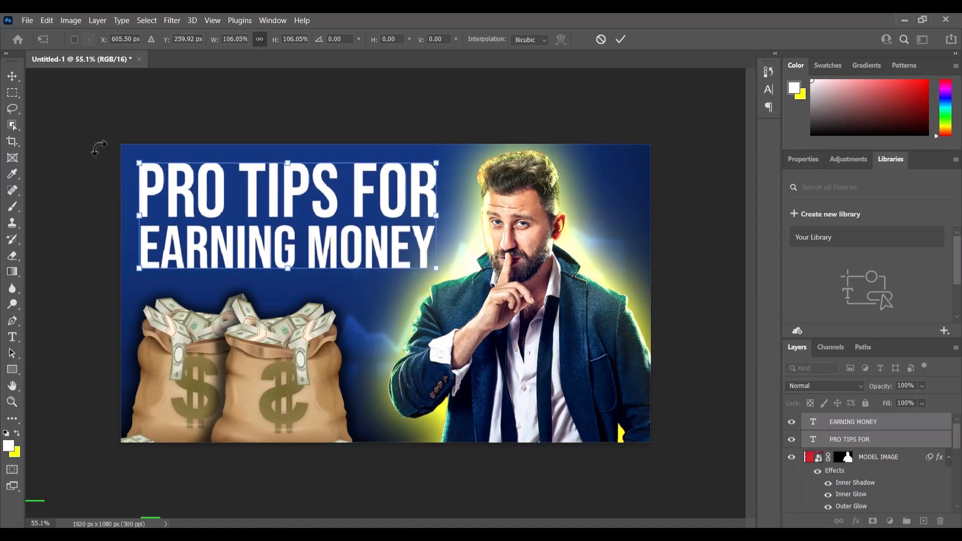
click(8, 78)
click(228, 106)
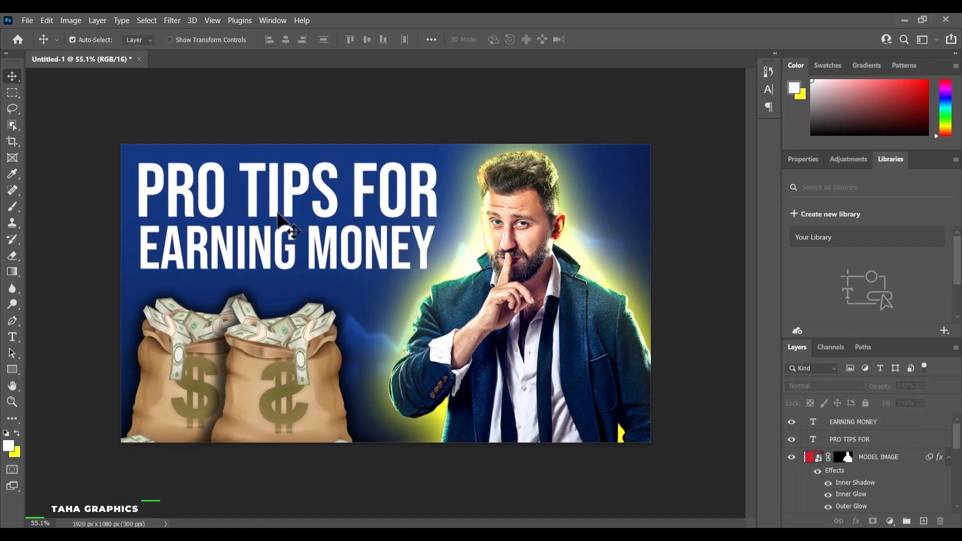
- Apply the TAHA STYLES GAMING preset with dark green stroke, grey-to-white gradient and three drop shadows to the EARNING MONEY text
click(315, 257)
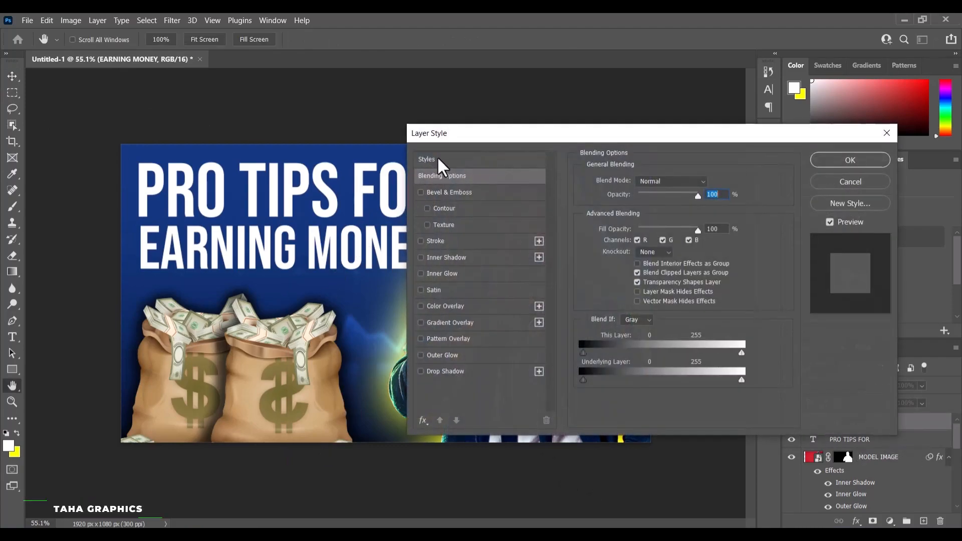
click(437, 160)
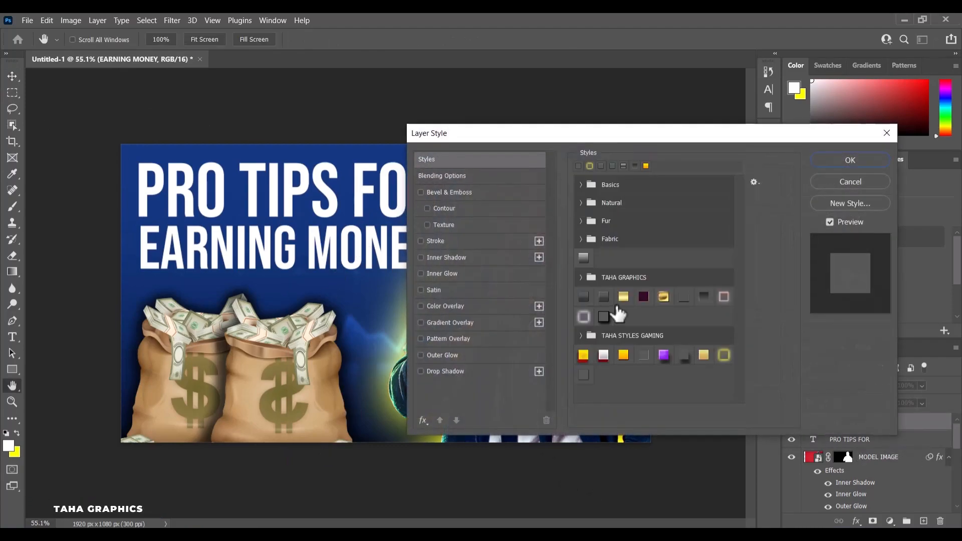
click(582, 336)
scroll(615, 361, down, 3)
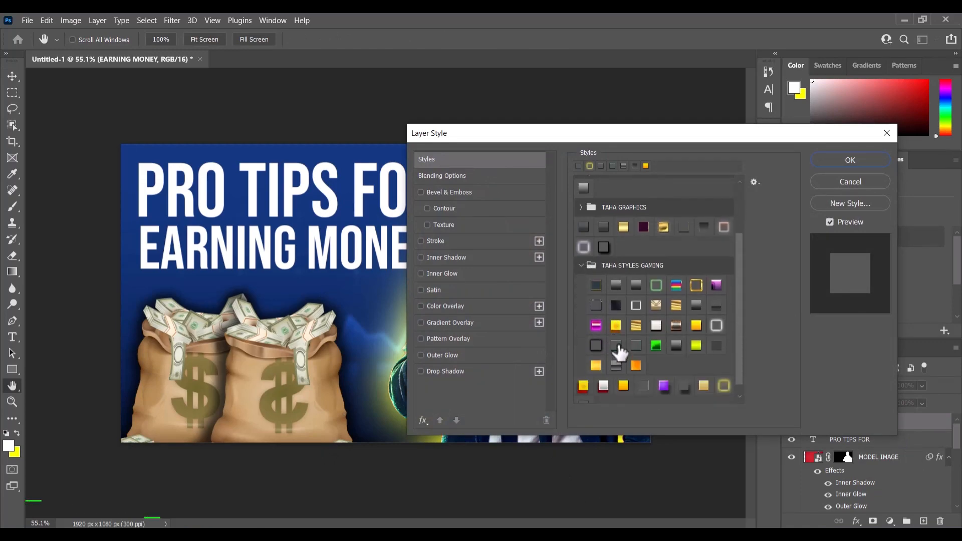
click(618, 347)
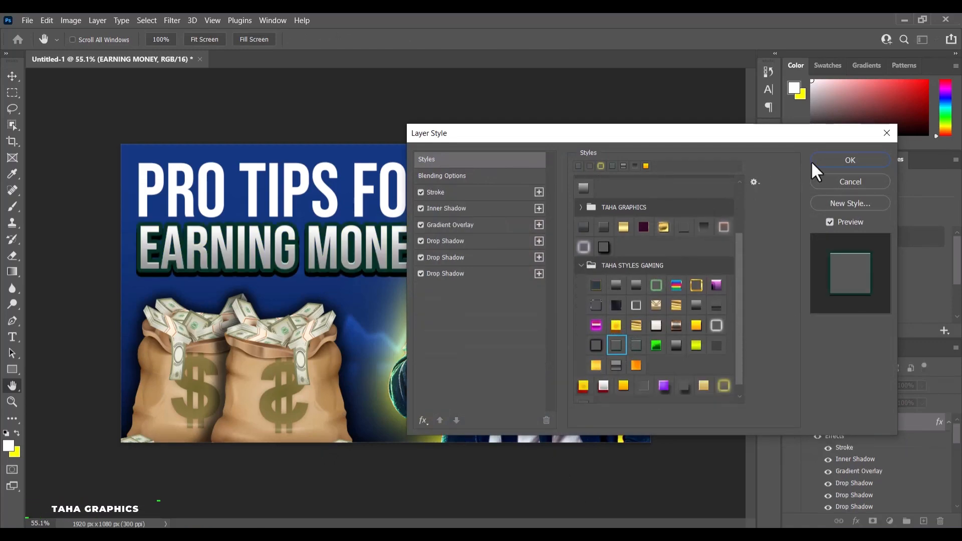
click(830, 160)
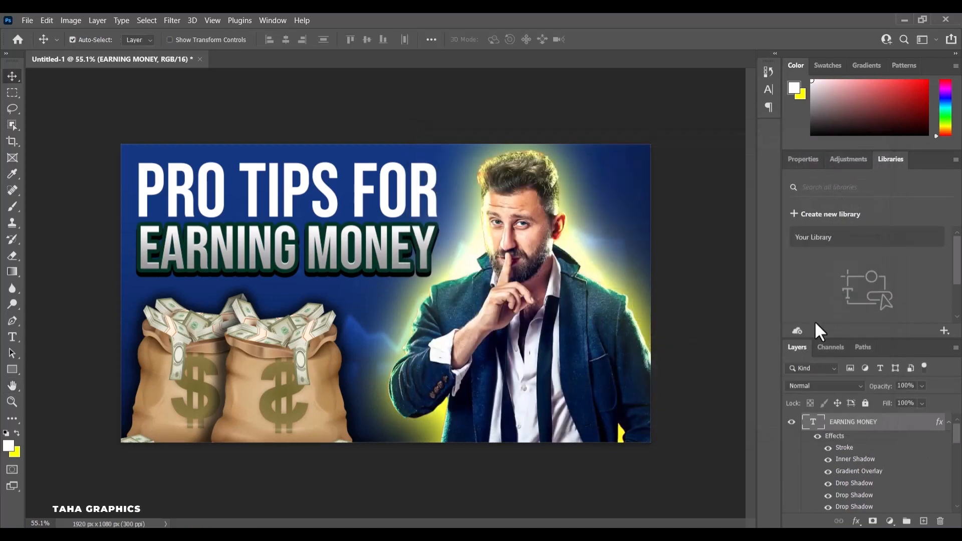
- Examine the size and colour of the EARNING MONEY layer's Stroke effect, and the settings and colour of its Inner Shadow
double_click(905, 431)
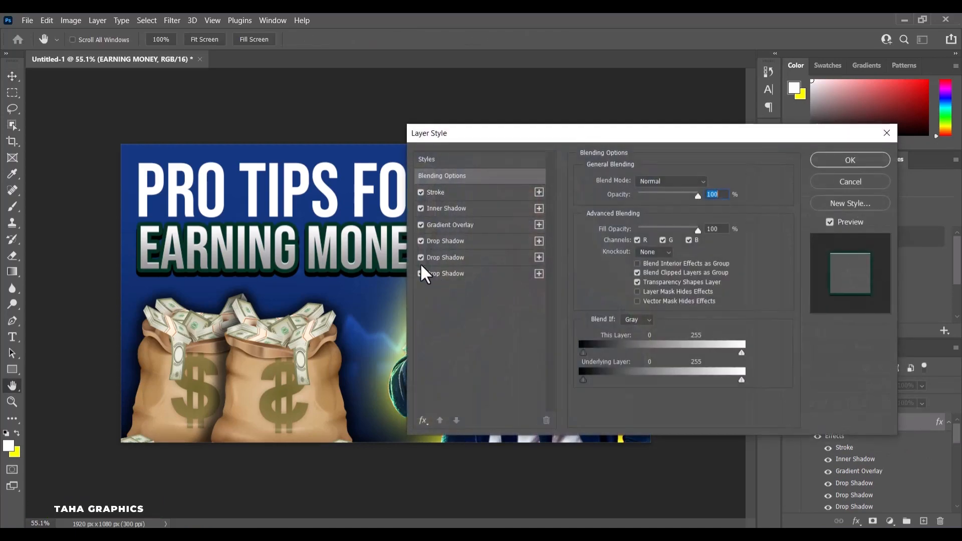
click(451, 195)
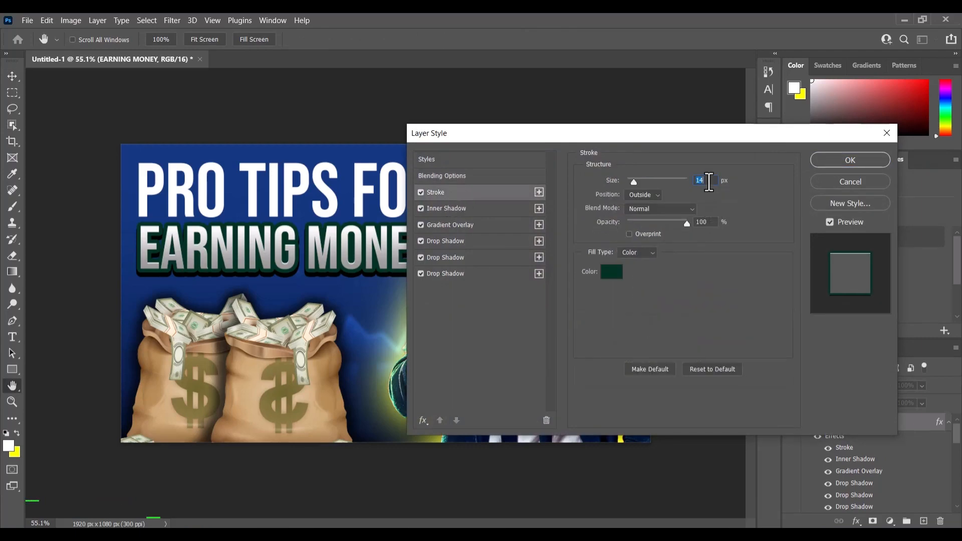
click(612, 272)
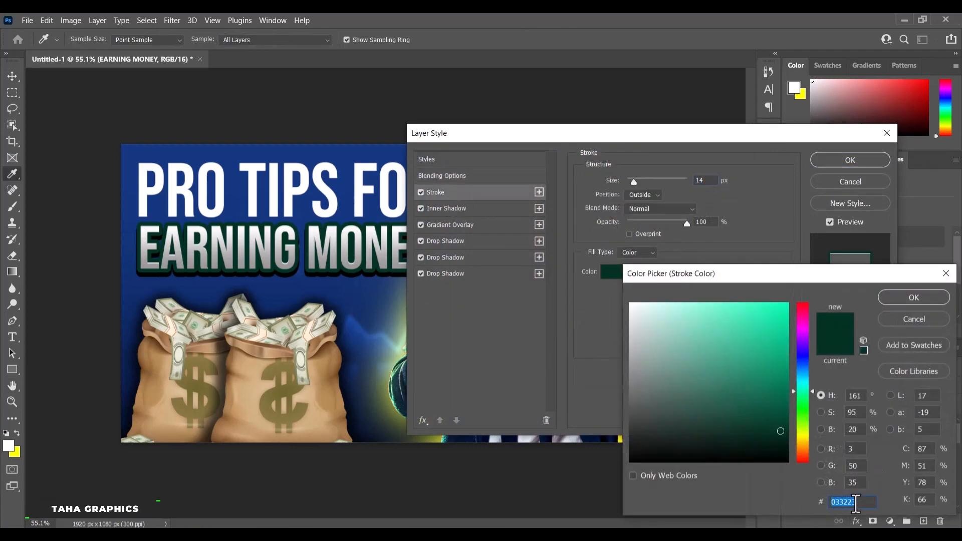
click(900, 301)
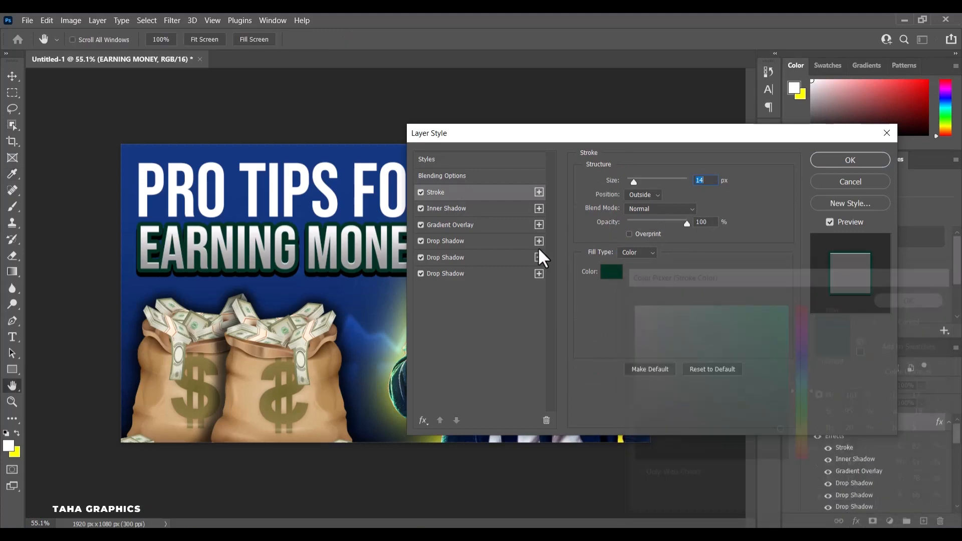
click(460, 210)
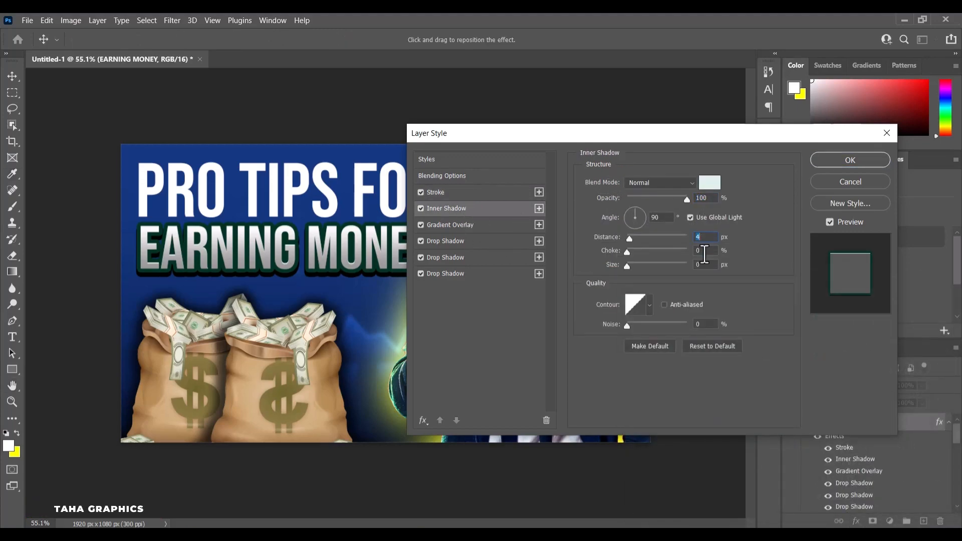
click(710, 183)
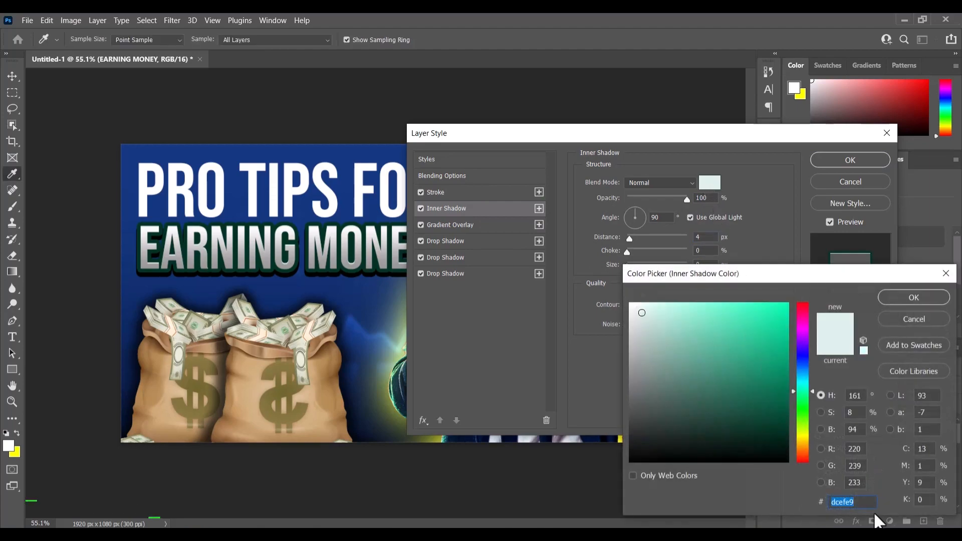
click(912, 299)
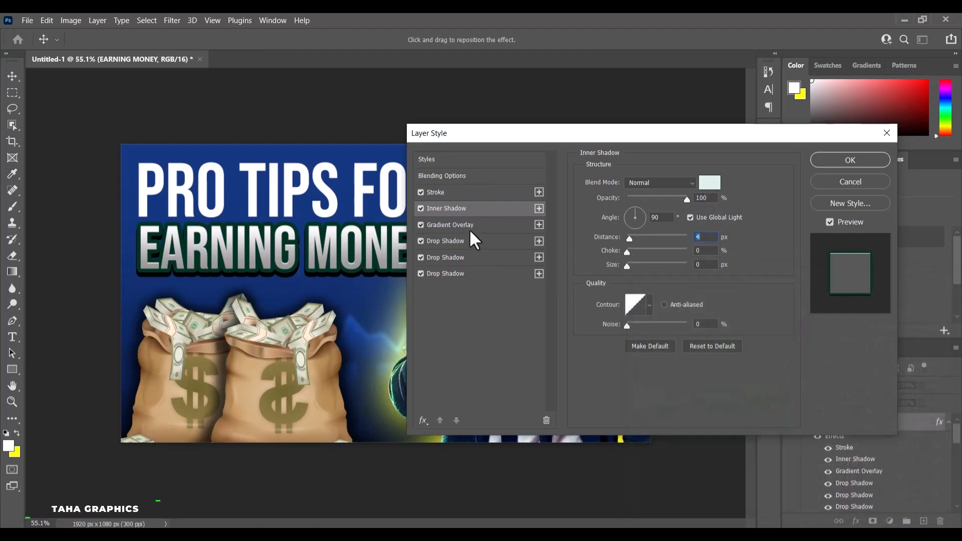
- Examine the EARNING MONEY layer's Gradient Overlay: its blend mode, both gradient stop colours, opacity and scale
click(471, 227)
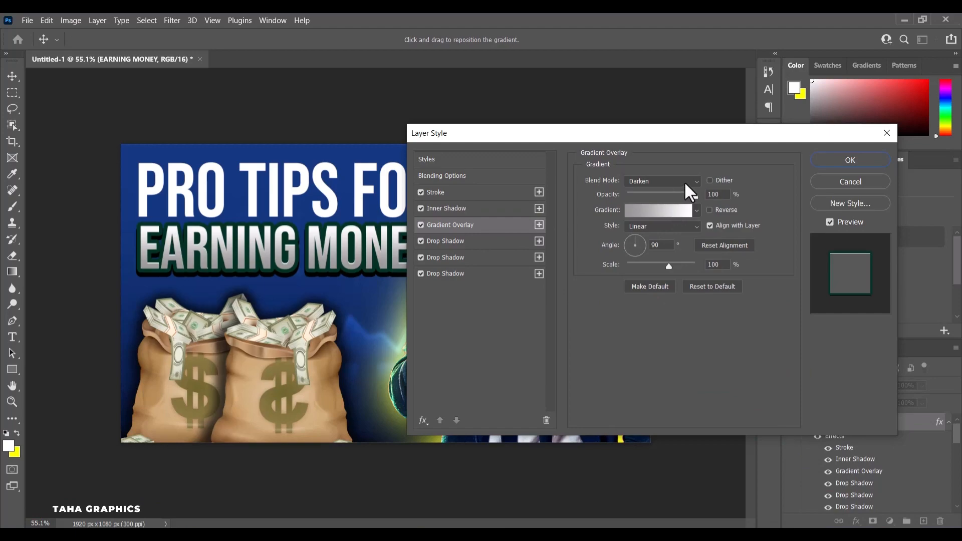
click(684, 181)
click(672, 222)
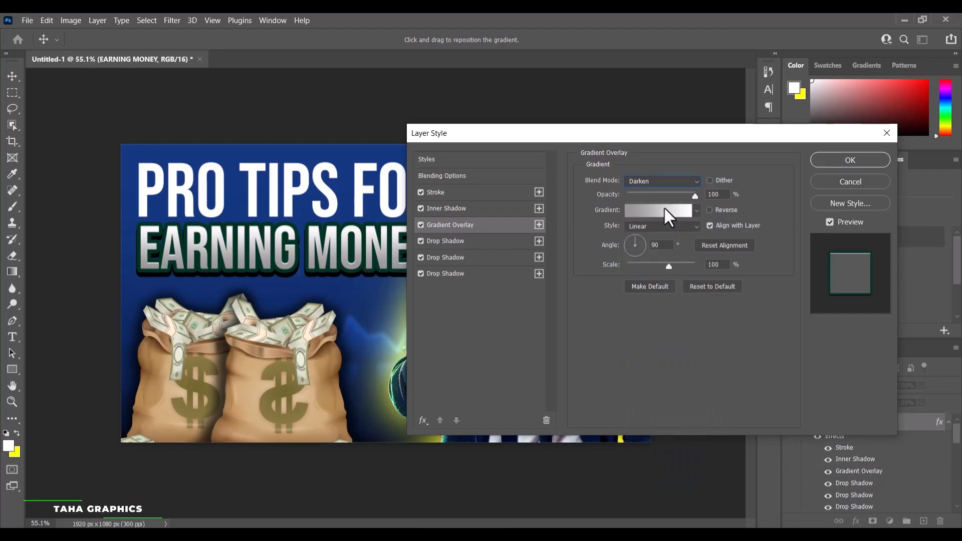
click(663, 208)
click(516, 314)
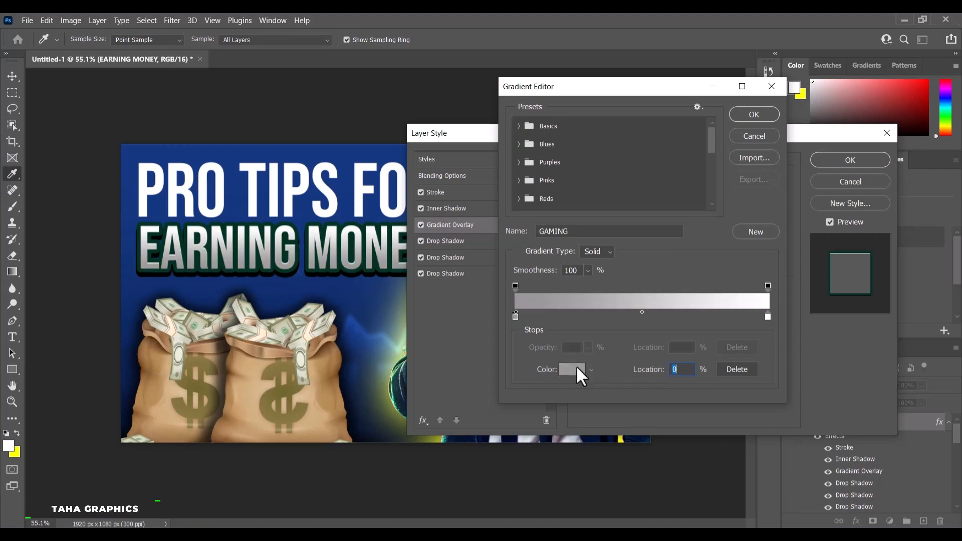
click(577, 369)
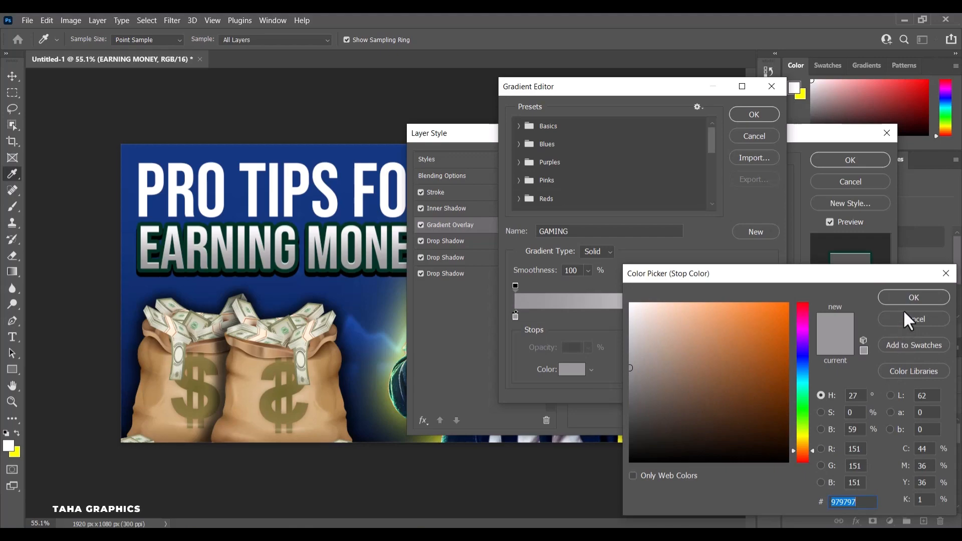
click(886, 301)
click(768, 317)
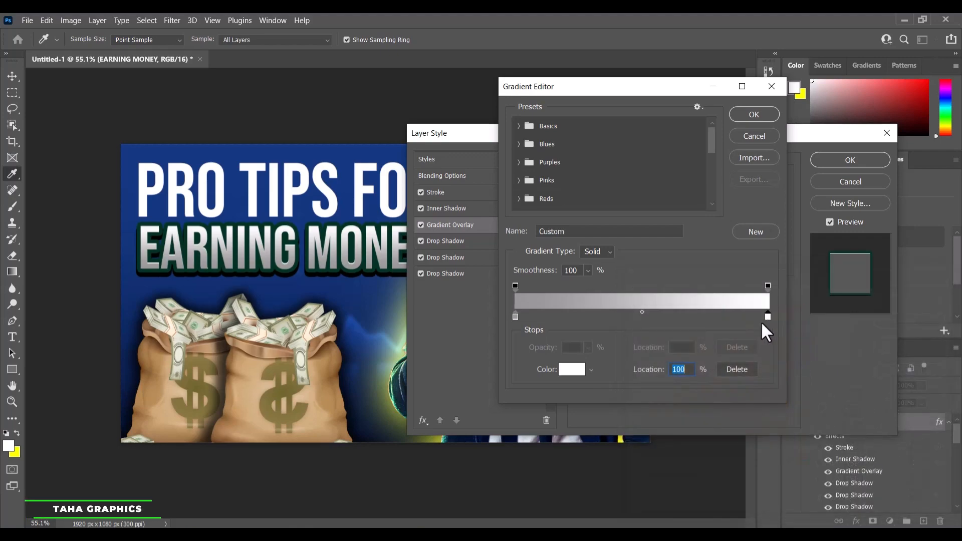
click(581, 374)
click(901, 300)
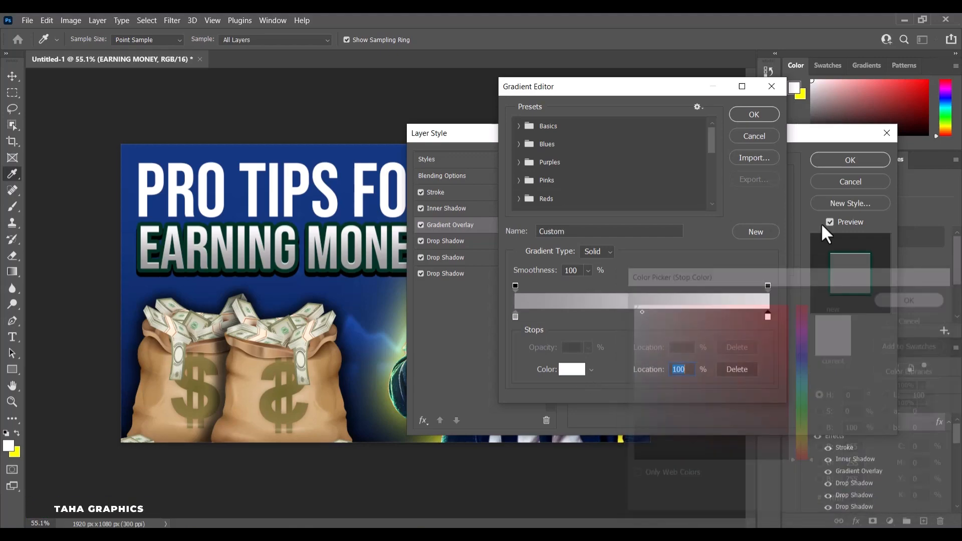
click(755, 115)
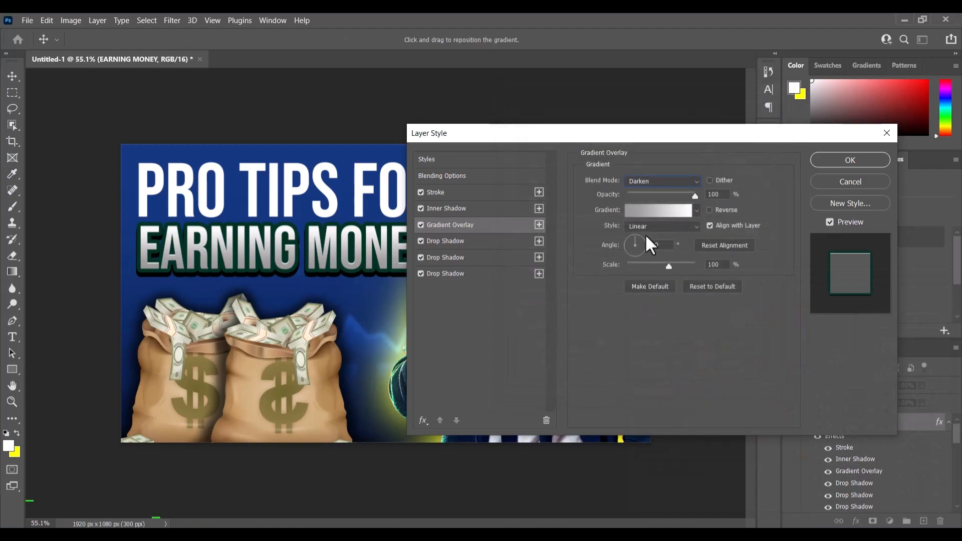
double_click(722, 194)
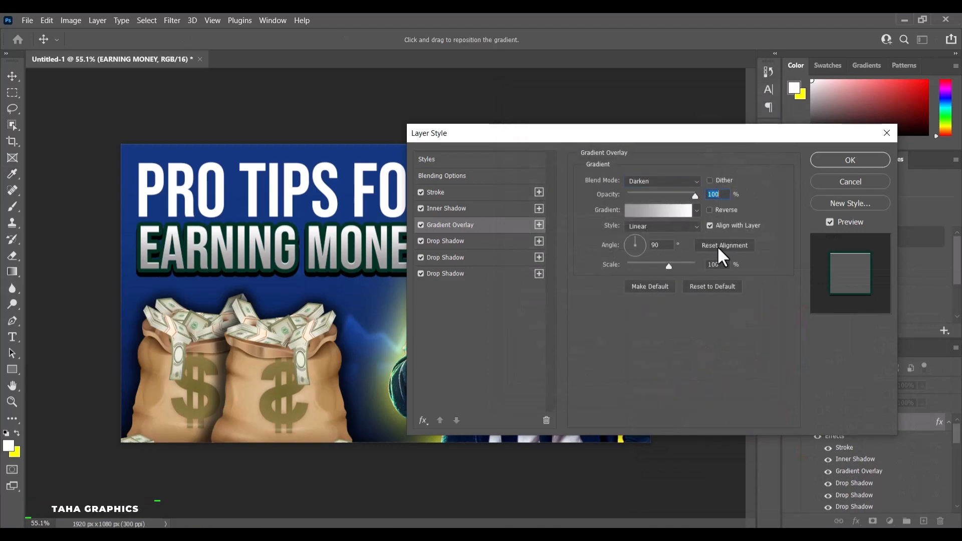
double_click(725, 264)
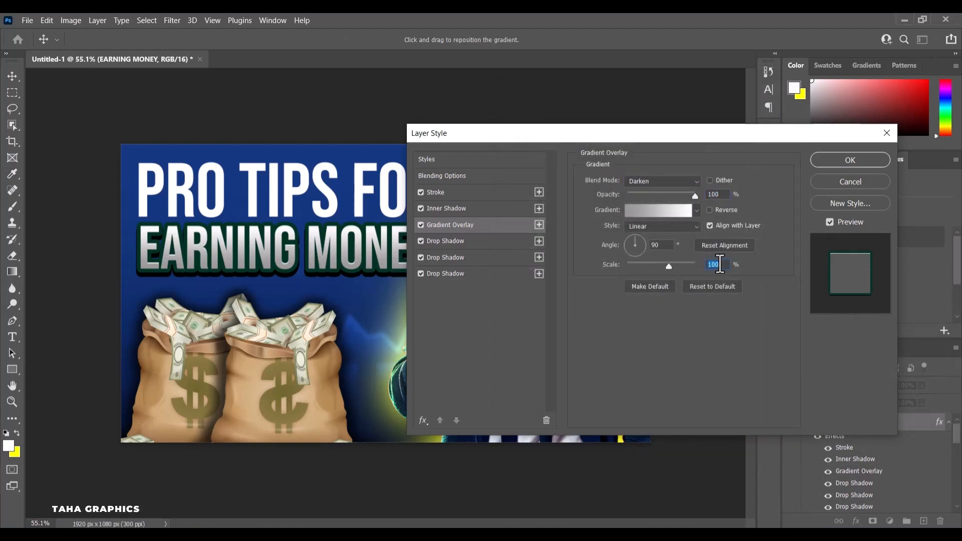
- Examine the distance, spread and size of the three Drop Shadow effects on EARNING MONEY, and close the layer style settings
click(468, 242)
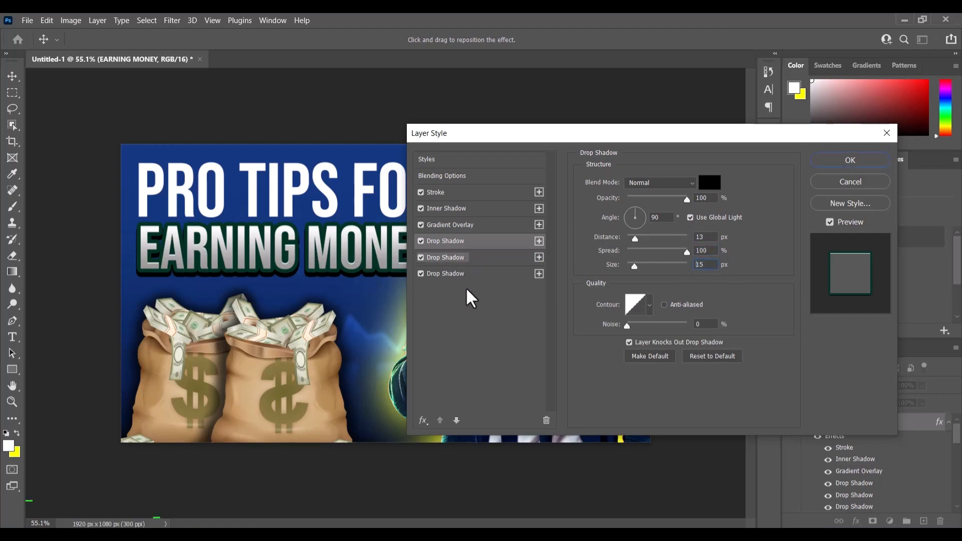
click(454, 257)
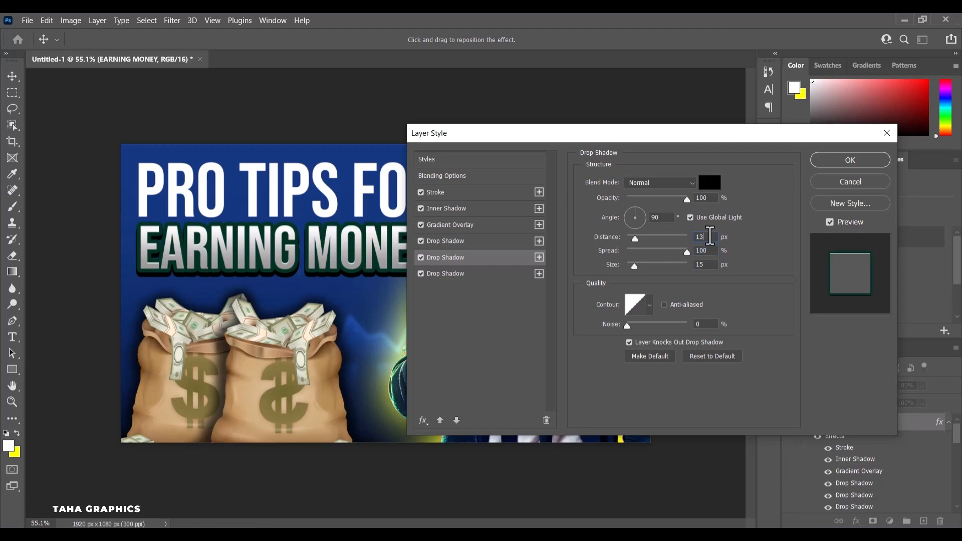
click(468, 274)
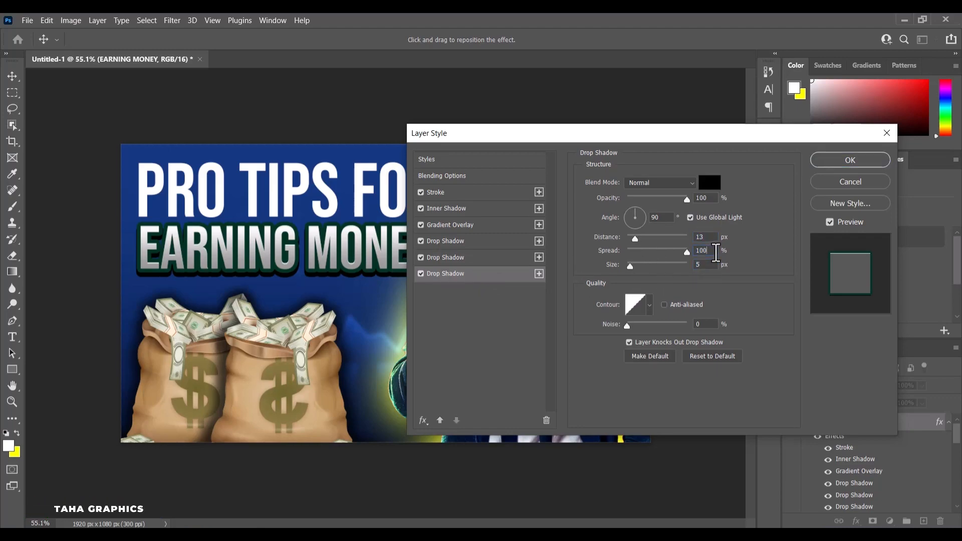
click(852, 160)
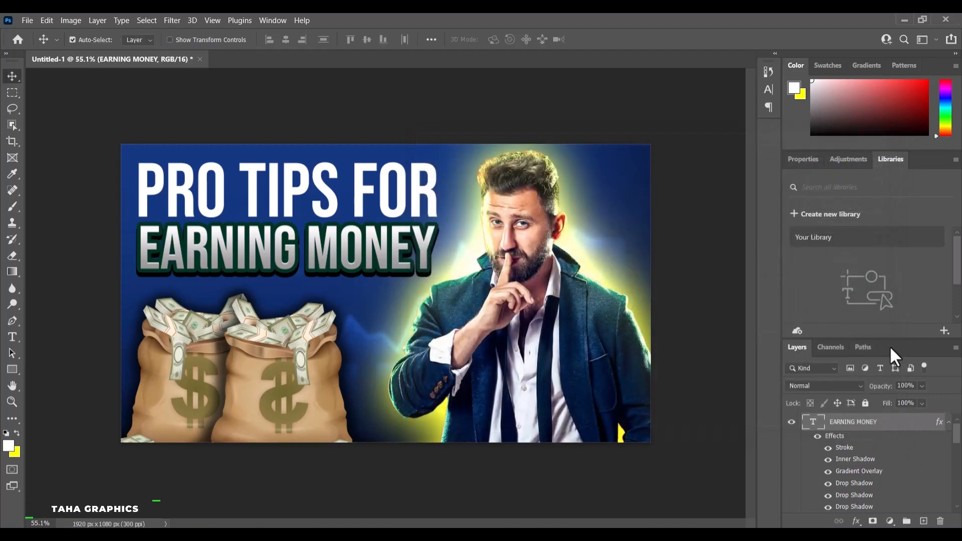
- Set the text colour of EARNING MONEY to yellow fffc00
click(817, 165)
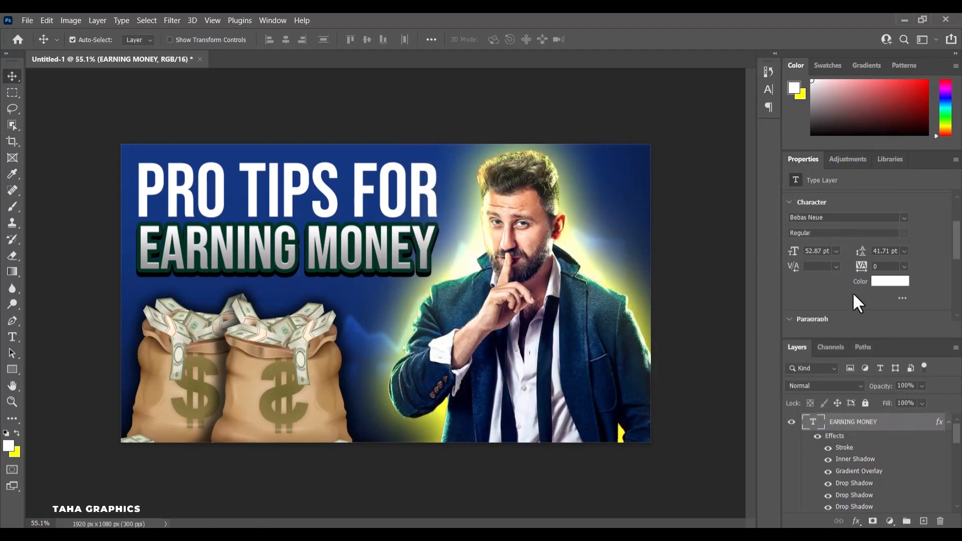
click(885, 284)
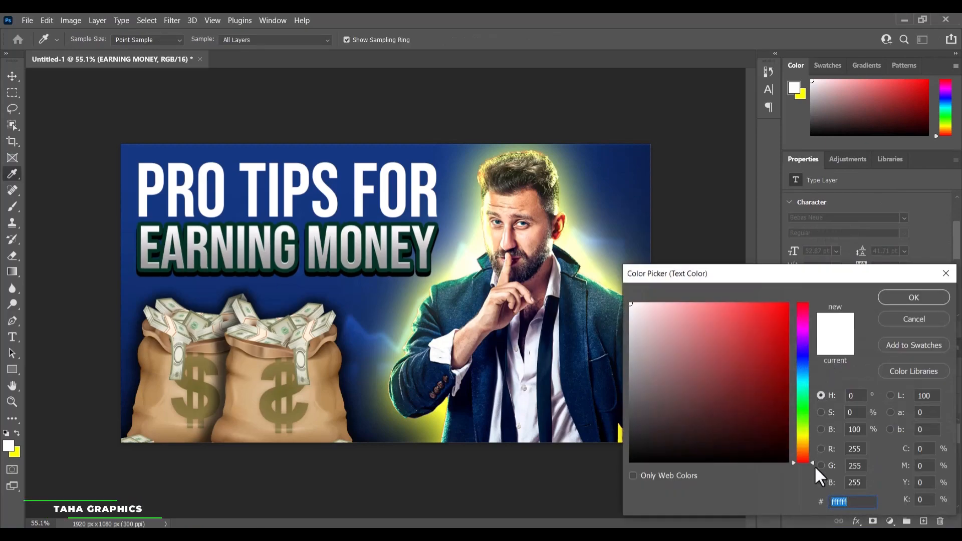
text(fffc00)
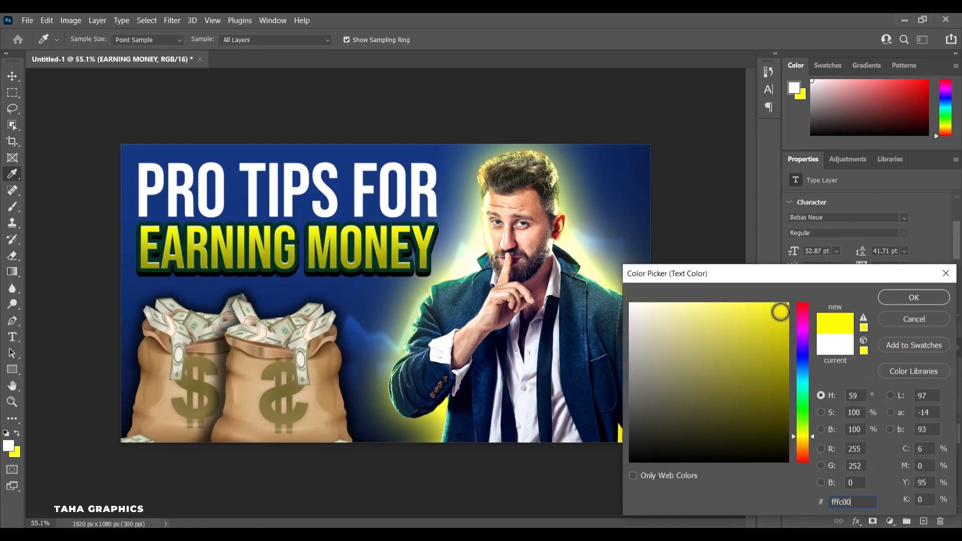
click(889, 296)
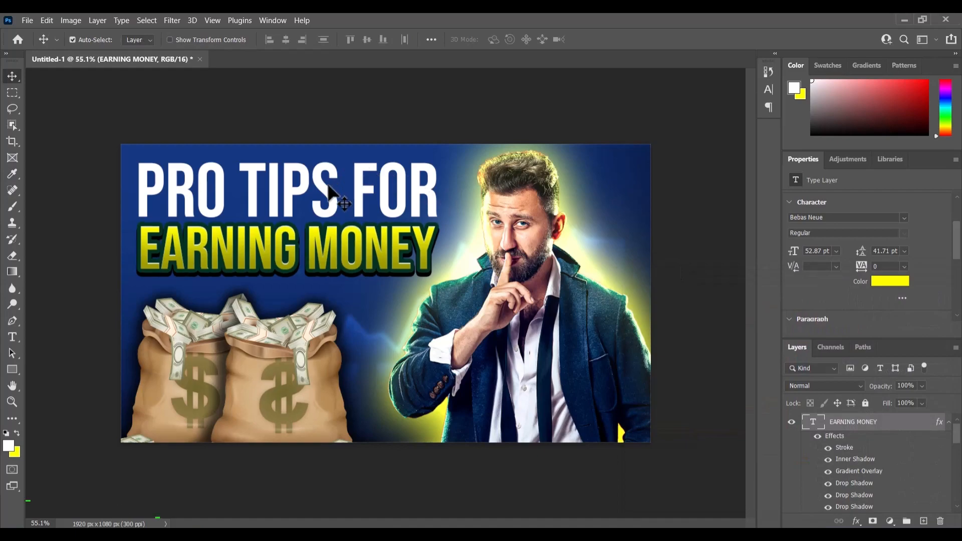
- Copy the layer style of the EARNING MONEY text and paste it onto the PRO TIPS FOR layer
right_click(894, 427)
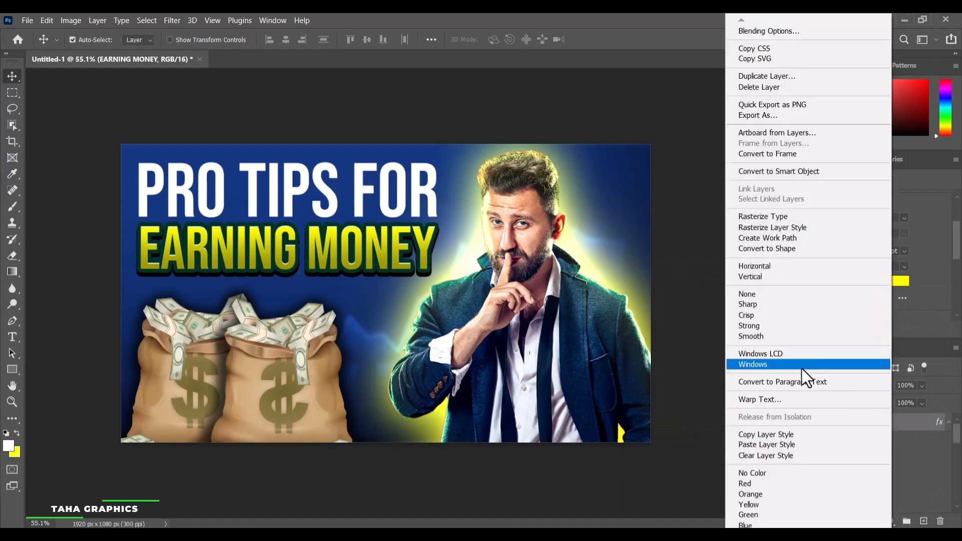
click(778, 436)
scroll(885, 459, down, 3)
scroll(885, 459, up, 3)
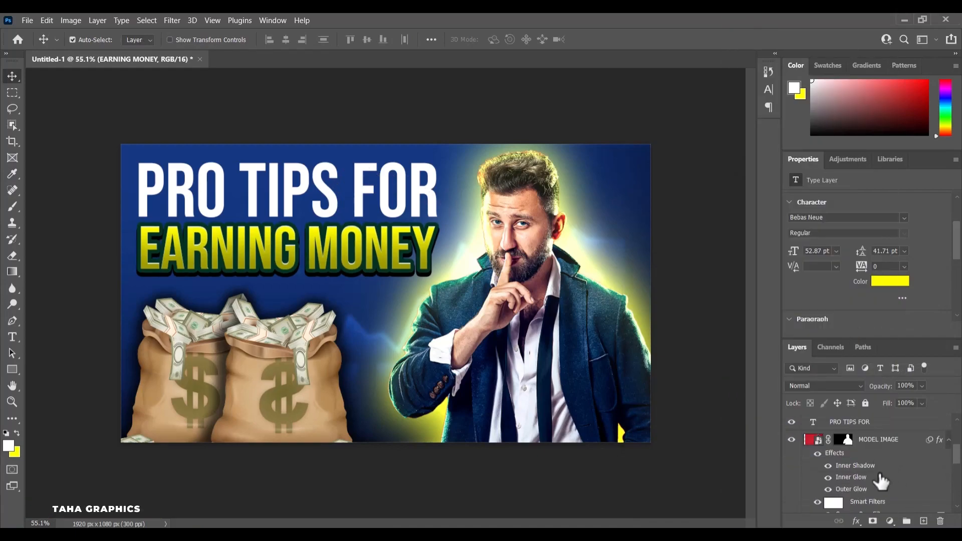
scroll(872, 474, up, 2)
scroll(870, 458, down, 2)
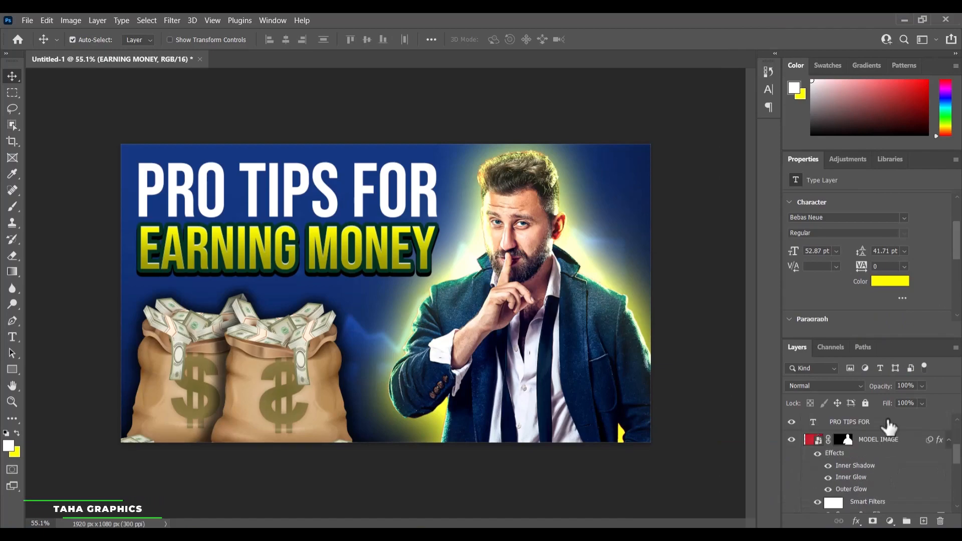
right_click(889, 427)
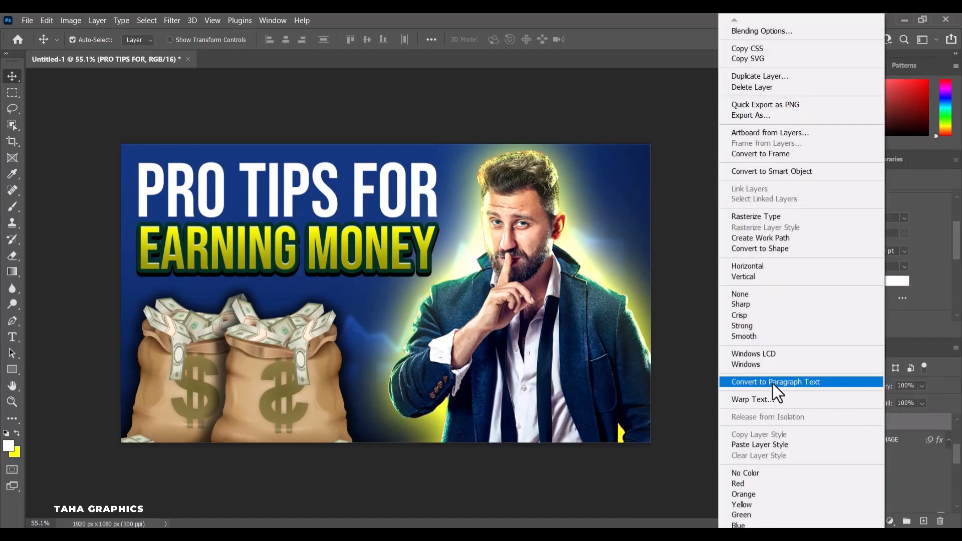
click(759, 446)
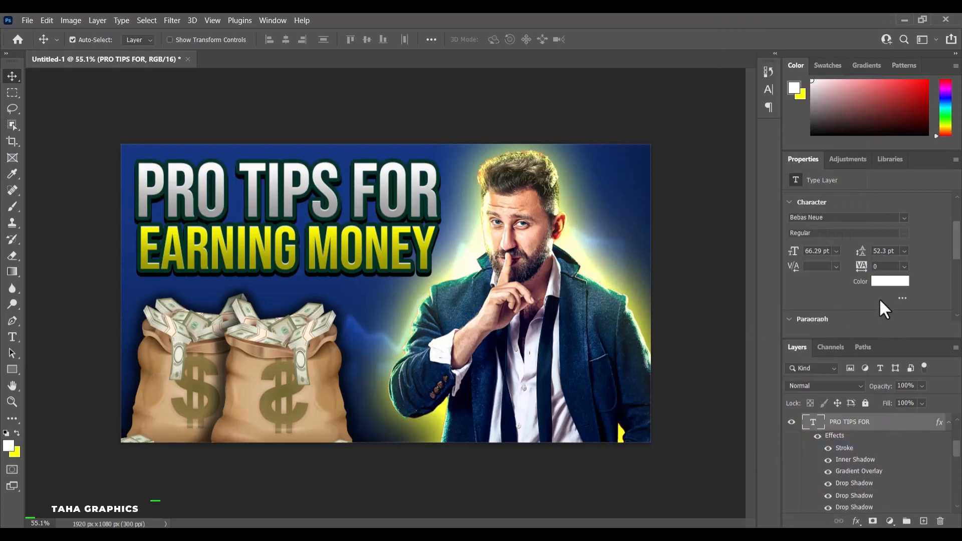
- Set the text colour of the word TIPS in the PRO TIPS FOR title to golden yellow fbd503
scroll(188, 136, up, 6)
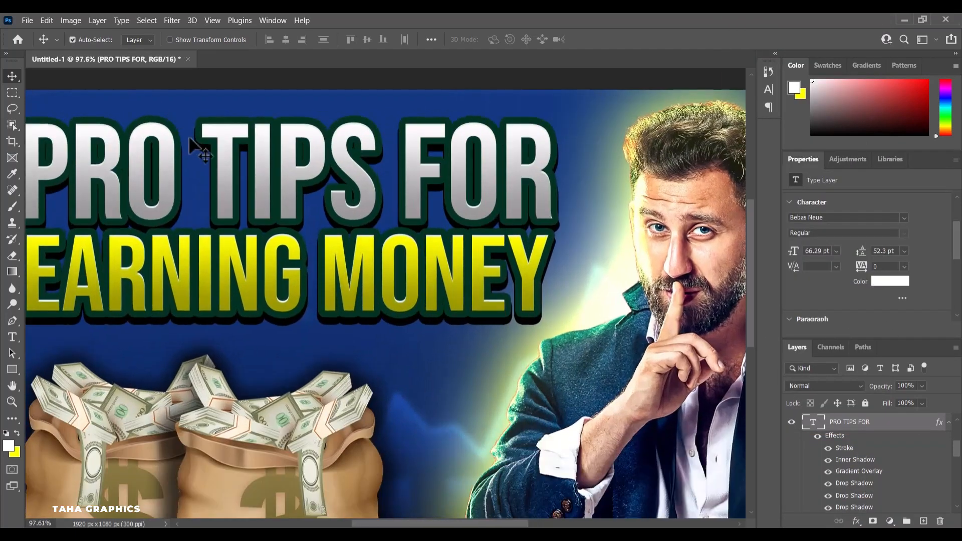
drag(202, 153, 252, 265)
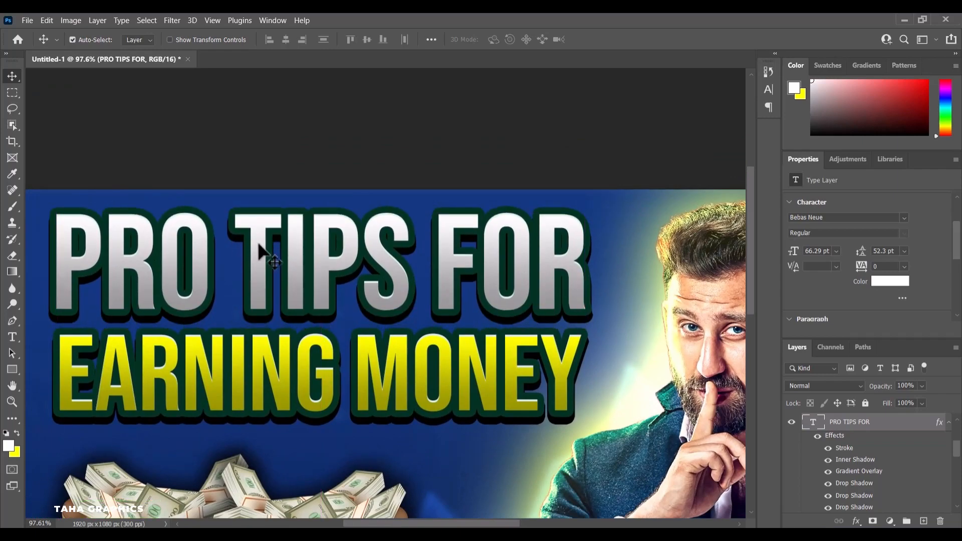
scroll(255, 240, down, 4)
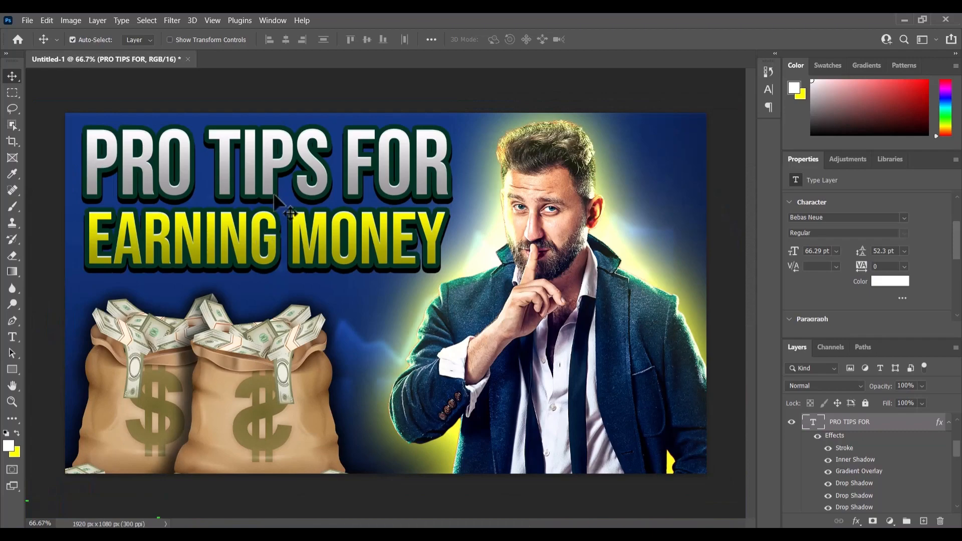
double_click(323, 161)
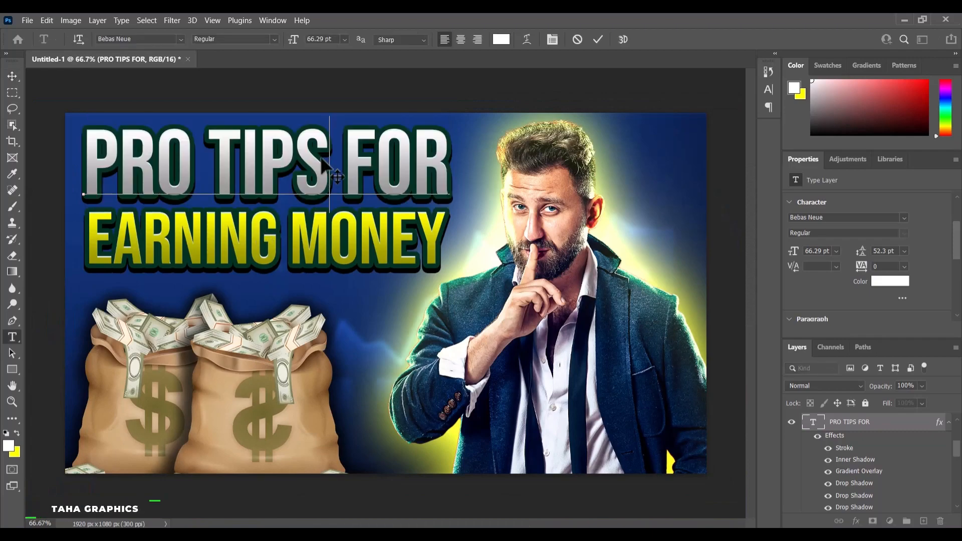
drag(323, 161, 210, 161)
click(891, 287)
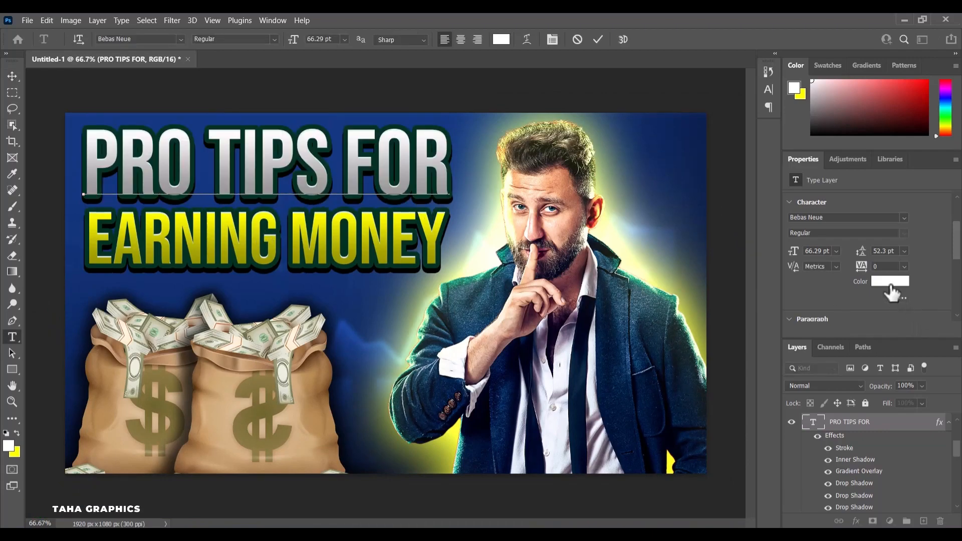
click(786, 305)
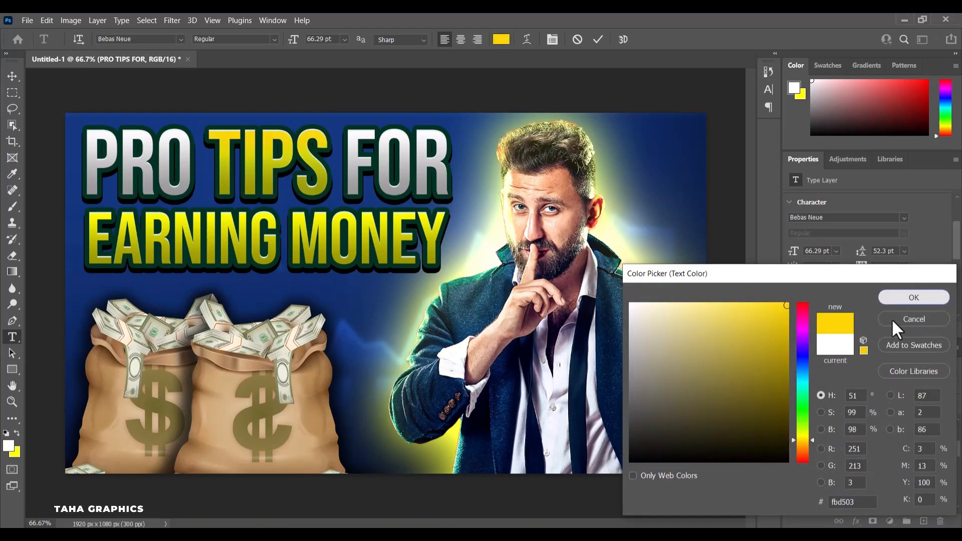
click(897, 298)
click(12, 76)
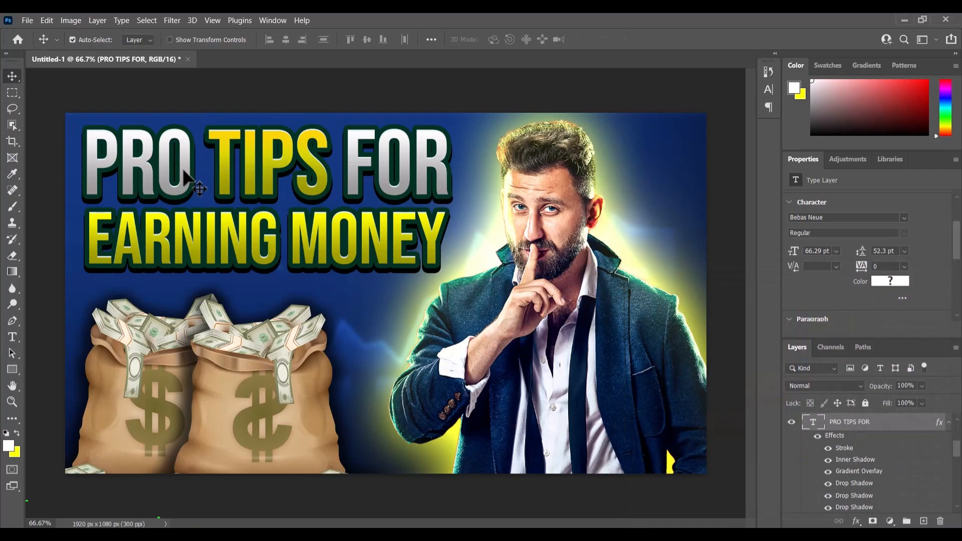
- Group the EARNING MONEY and PRO TIPS FOR text layers and name the group TEXT
scroll(195, 173, down, 1)
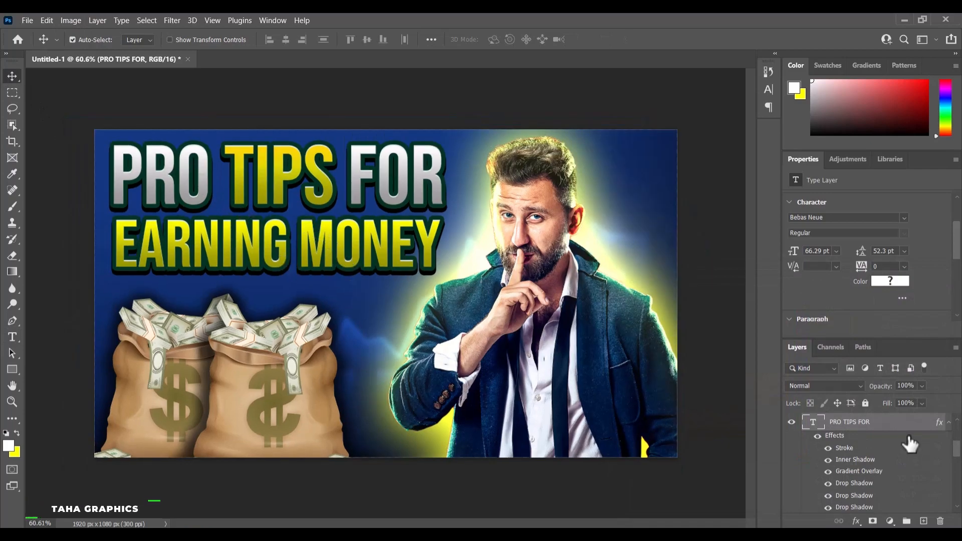
scroll(893, 453, up, 3)
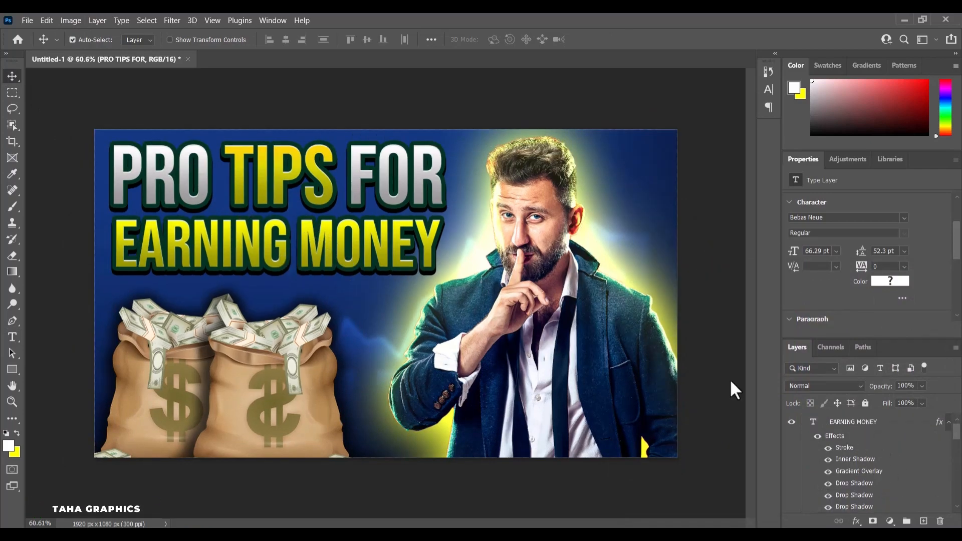
click(340, 206)
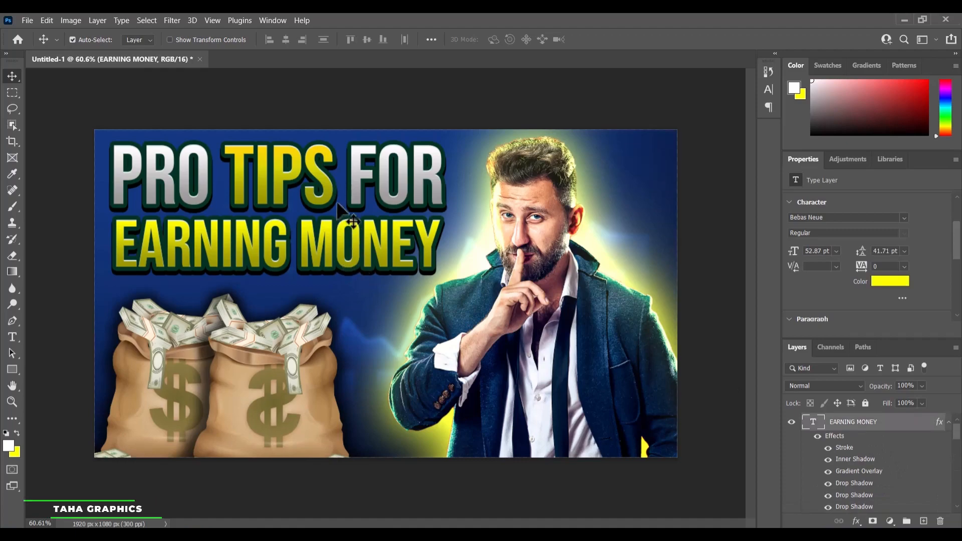
shift+click(358, 182)
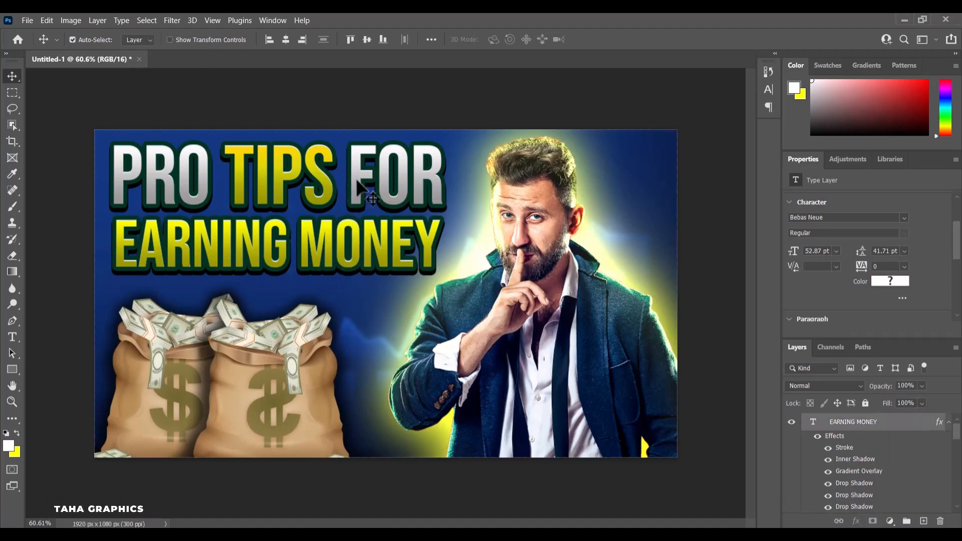
key(ctrl+g)
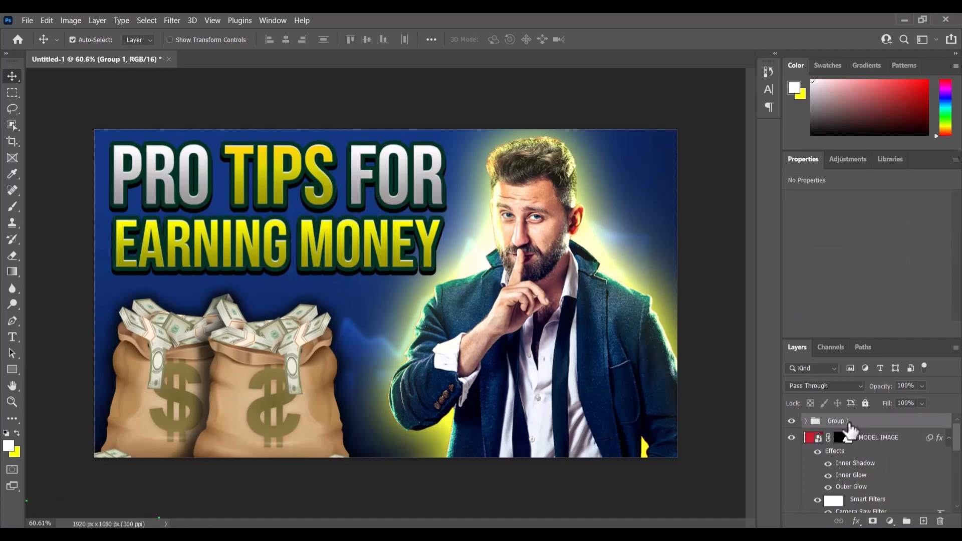
double_click(847, 421)
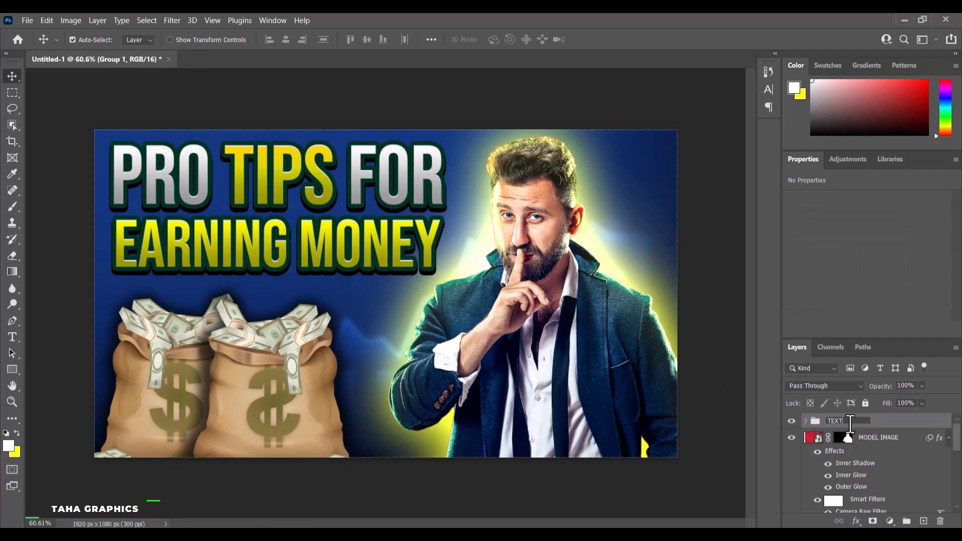
key(Return)
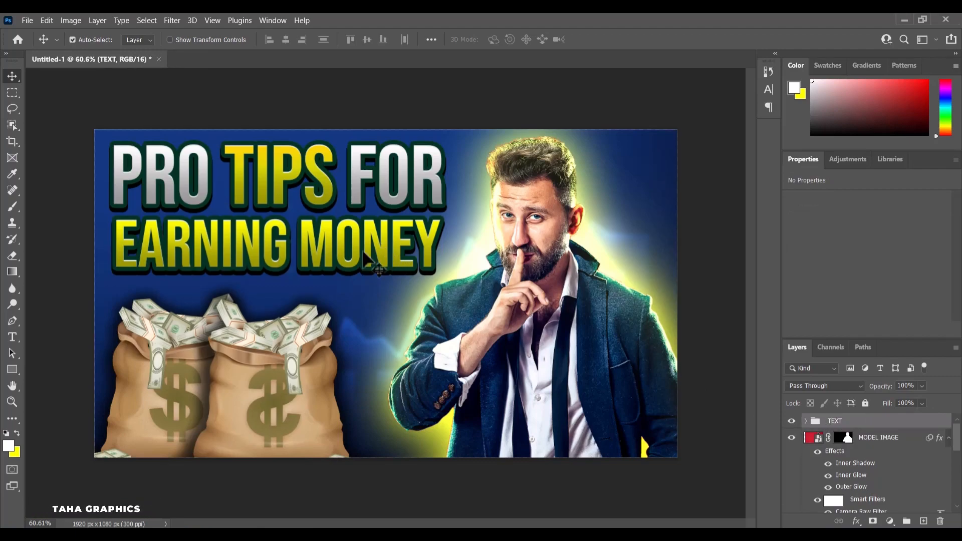
- Slant the TEXT group to the right with a horizontal skew of about -9.5° and a height of about 97.5%
key(ctrl)
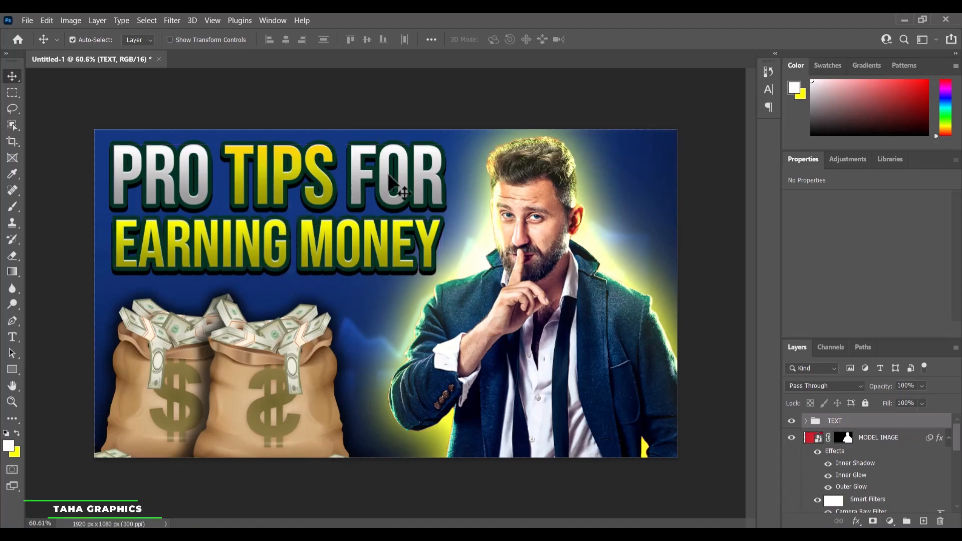
key(ctrl+t)
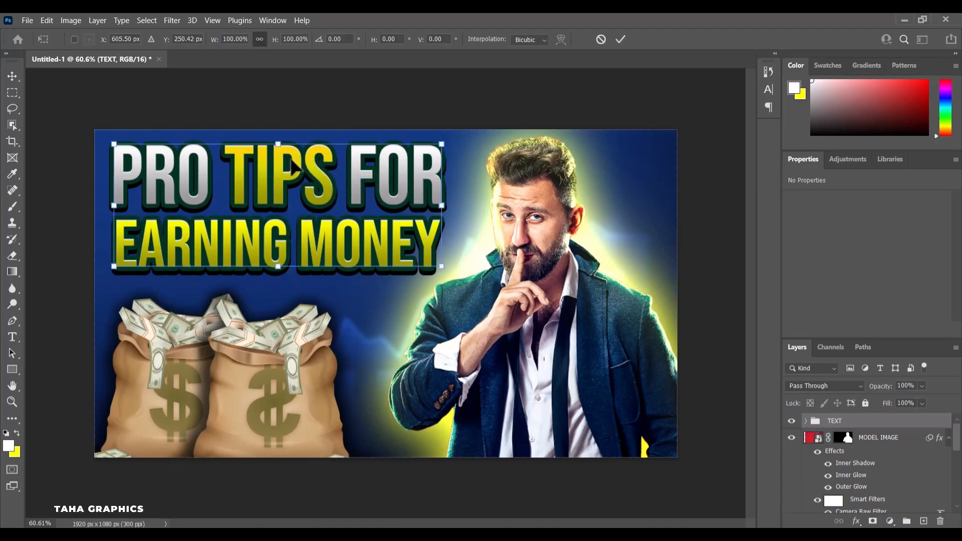
drag(278, 144, 289, 148)
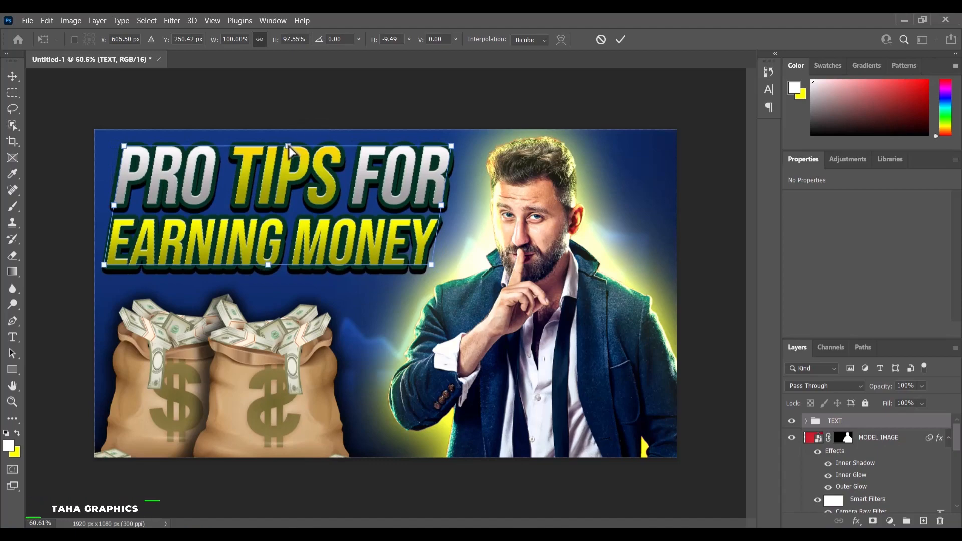
click(16, 78)
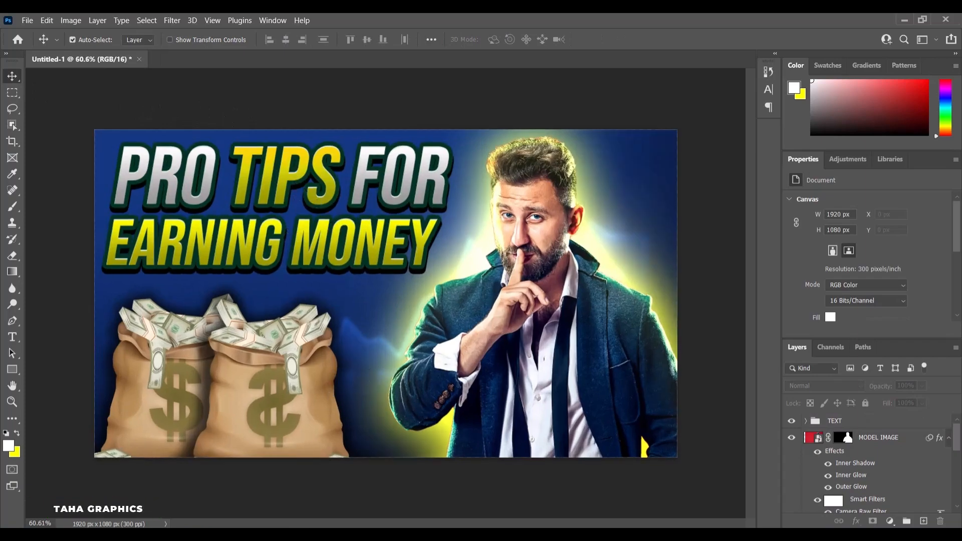
- Place the dollar image from the THUMBNAIL ACCESORIES folder in the canvas's upper-right corner, scaled to about 5.1%
click(322, 534)
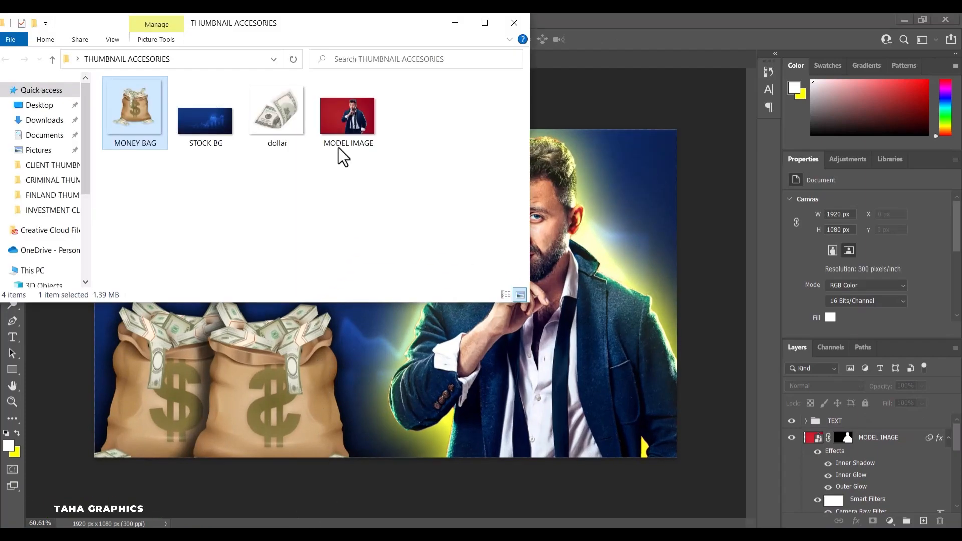
click(276, 102)
drag(276, 102, 609, 200)
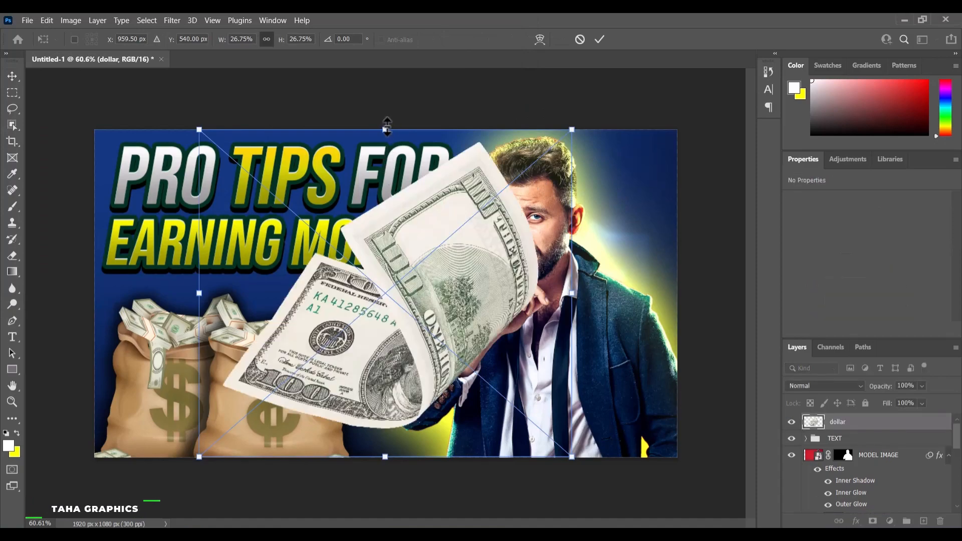
drag(387, 126, 354, 370)
drag(374, 417, 648, 166)
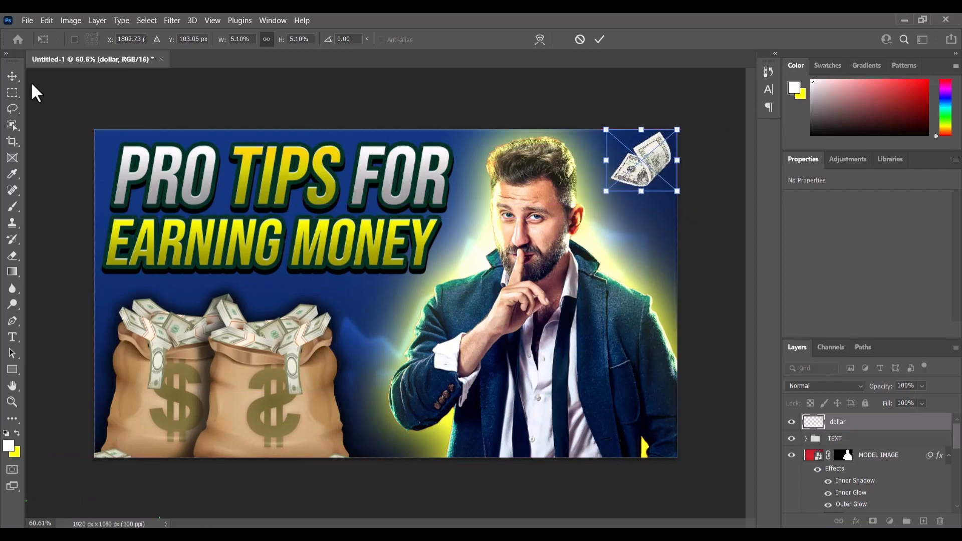
click(12, 76)
- Apply a Motion Blur to the dollar layer with a 90° angle and a distance of 30 pixels
click(172, 20)
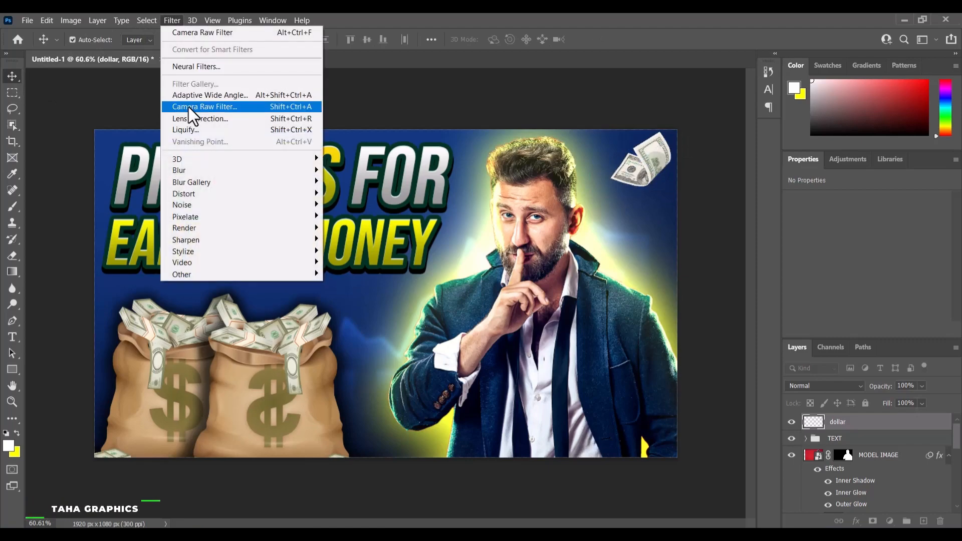
mouse_move(188, 171)
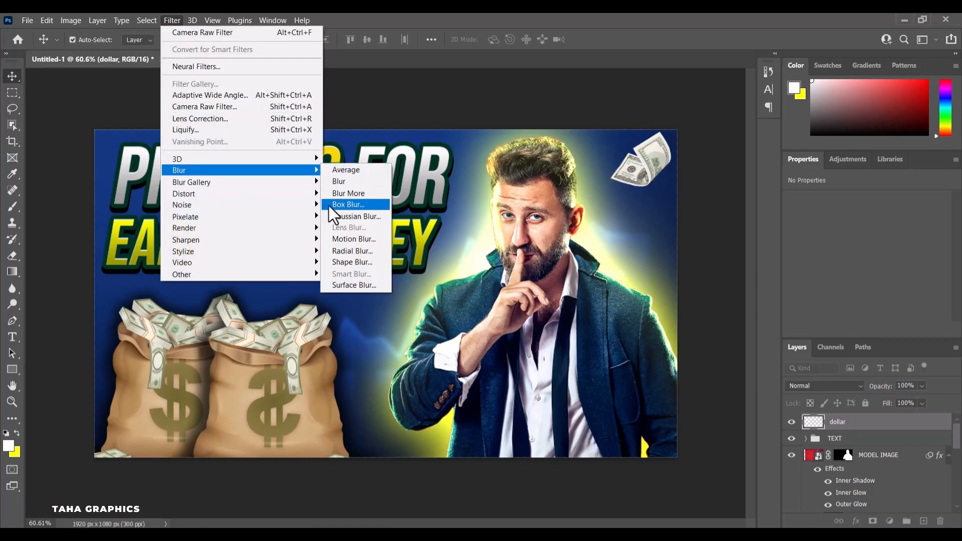
click(339, 239)
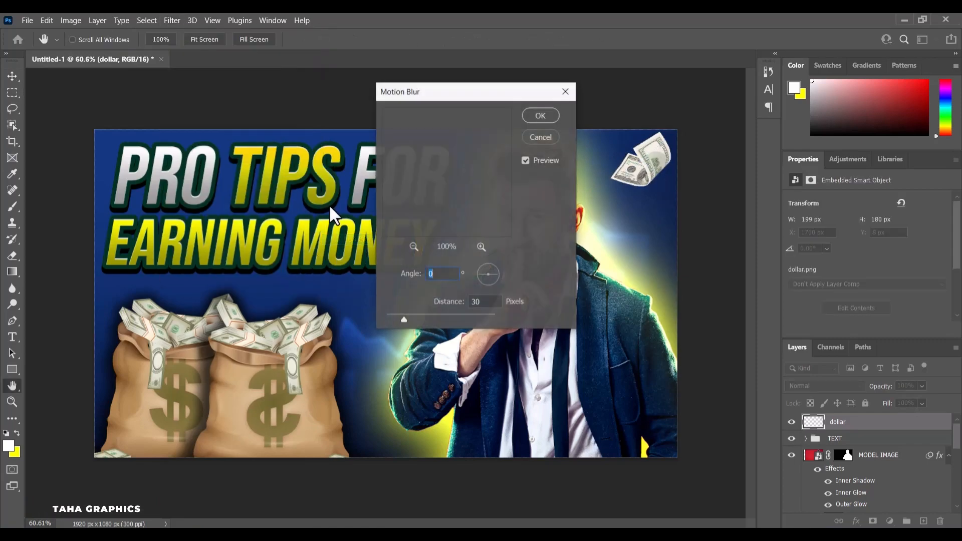
double_click(486, 303)
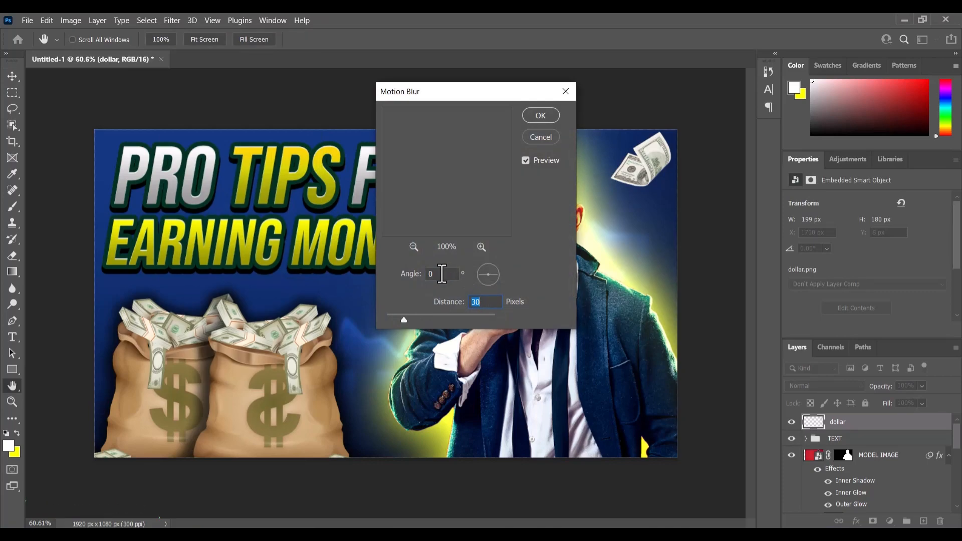
text(90)
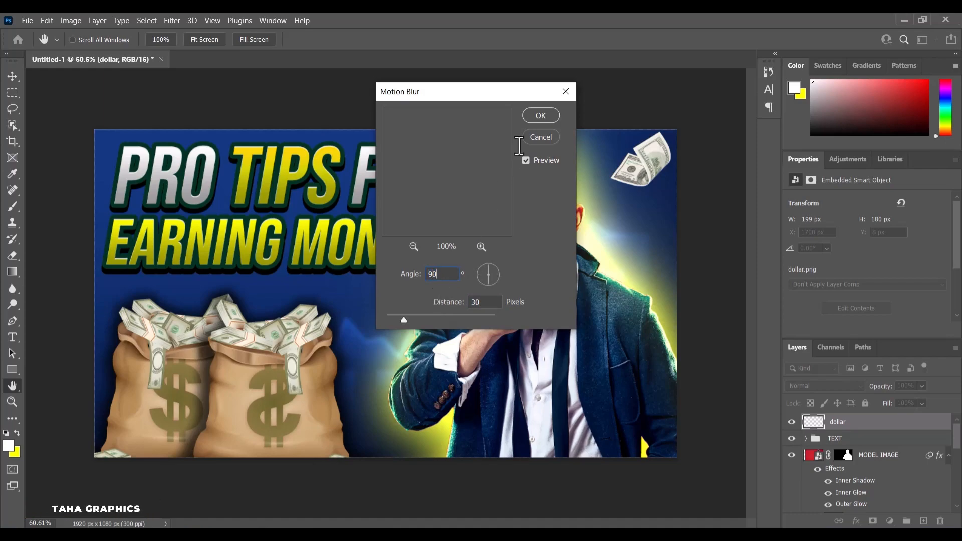
click(532, 119)
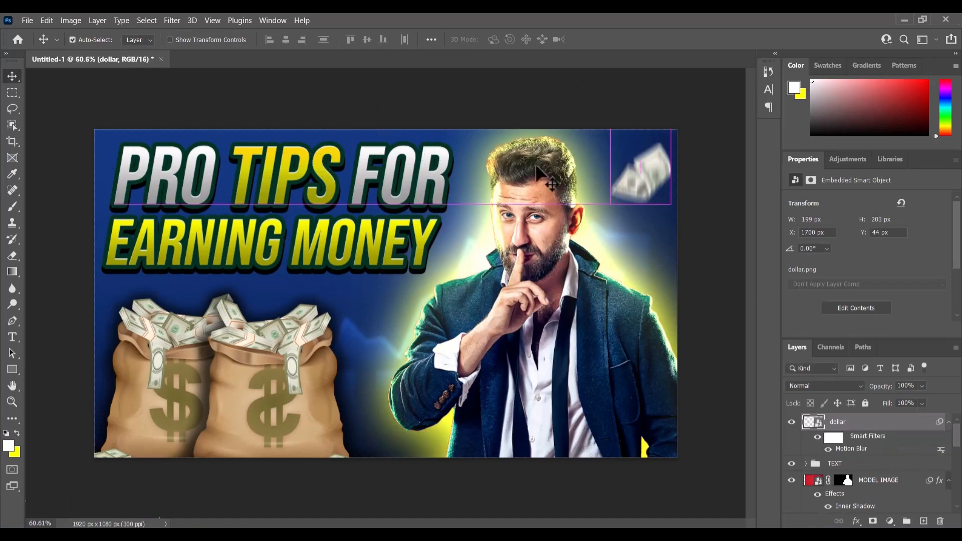
- Duplicate the blurred dollar to the canvas's upper-left corner, flipped horizontally and scaled down to about 3.3%
drag(647, 183, 114, 150)
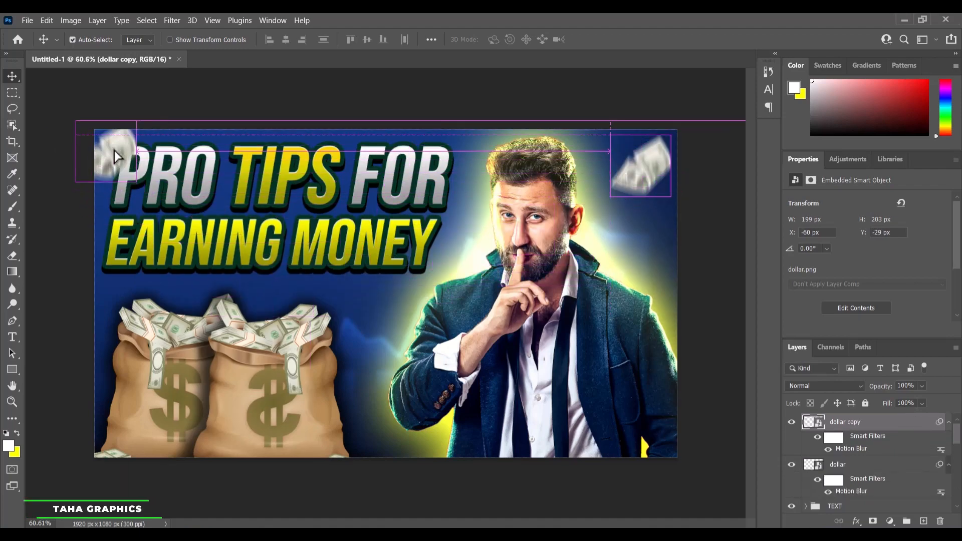
key(ctrl+t)
right_click(115, 148)
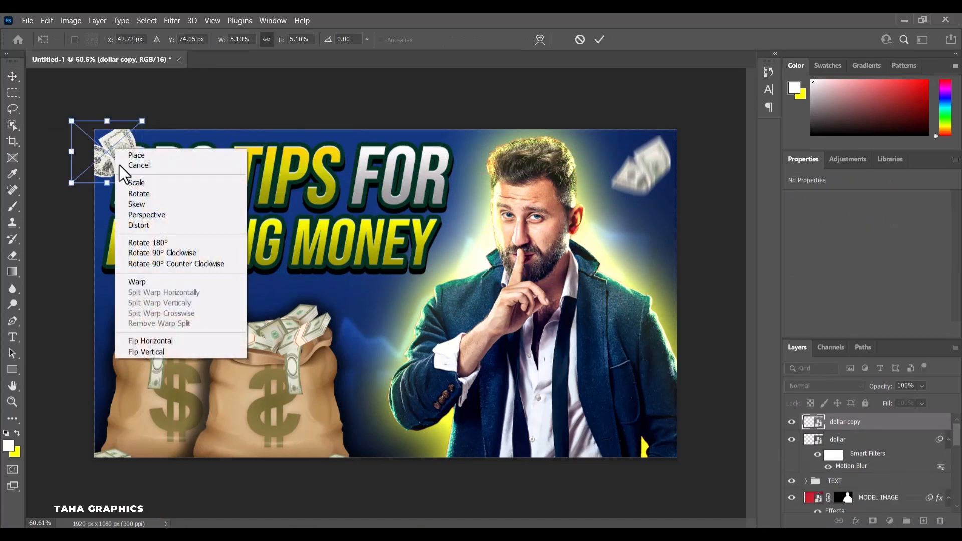
click(155, 340)
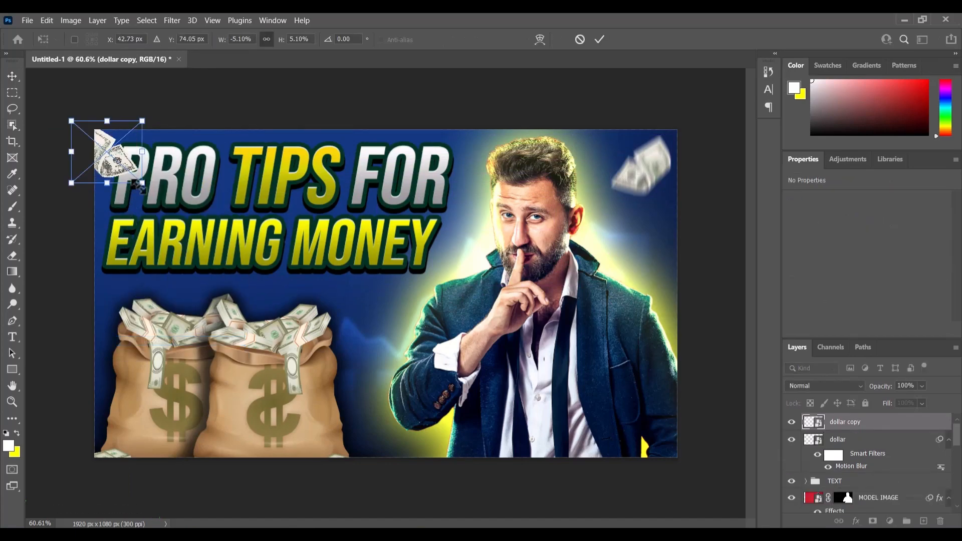
drag(142, 182, 110, 155)
click(12, 77)
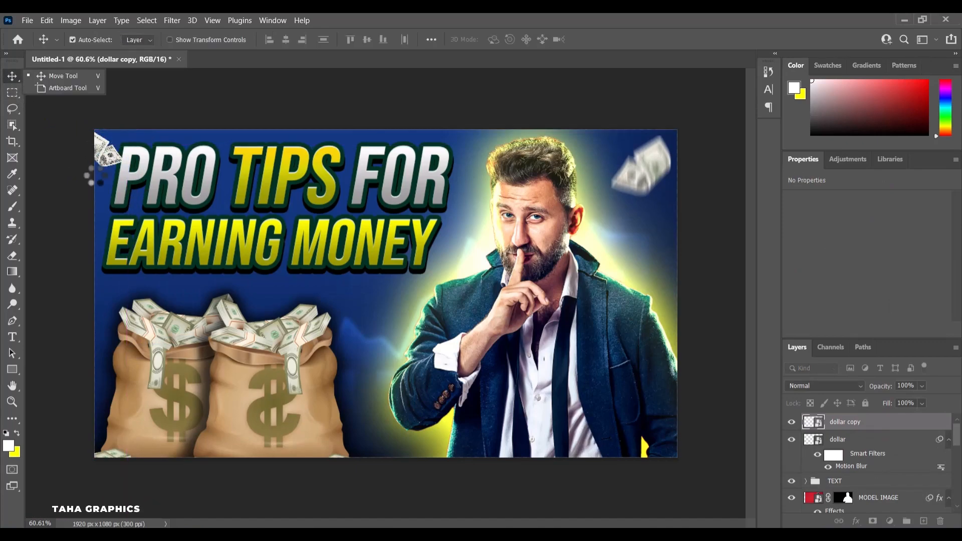
- Duplicate the small dollar to the canvas's left edge beside the money bags, and flip the copy horizontally and vertically
drag(103, 150, 113, 333)
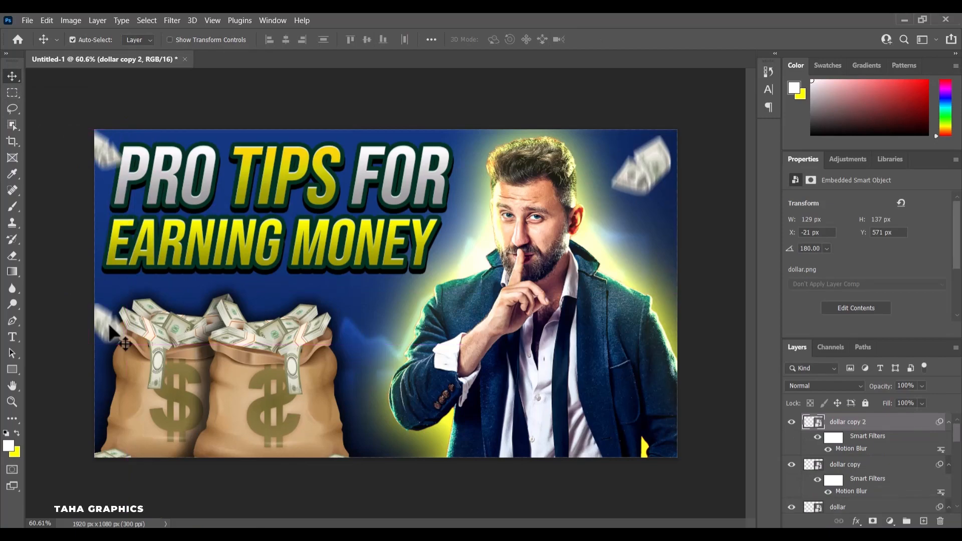
key(ctrl+t)
right_click(110, 324)
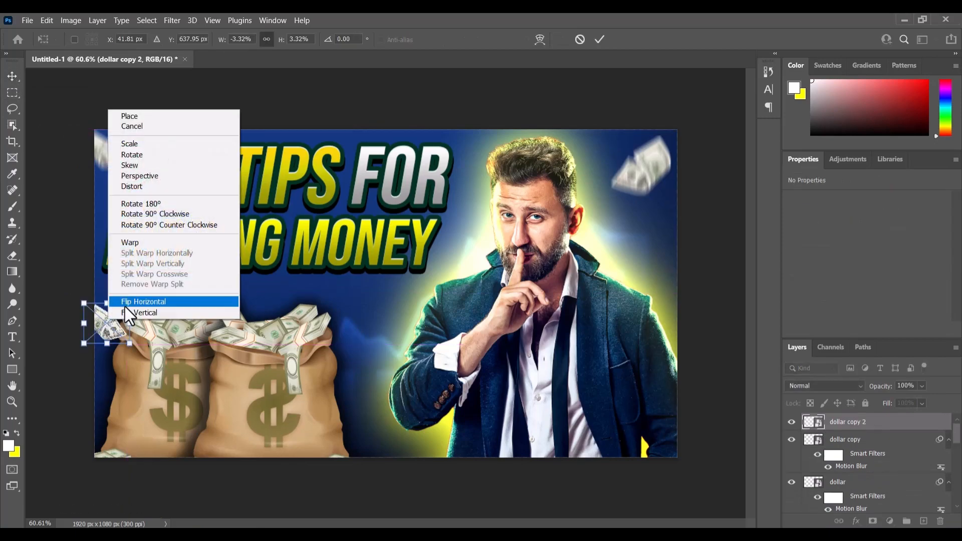
click(126, 303)
right_click(121, 336)
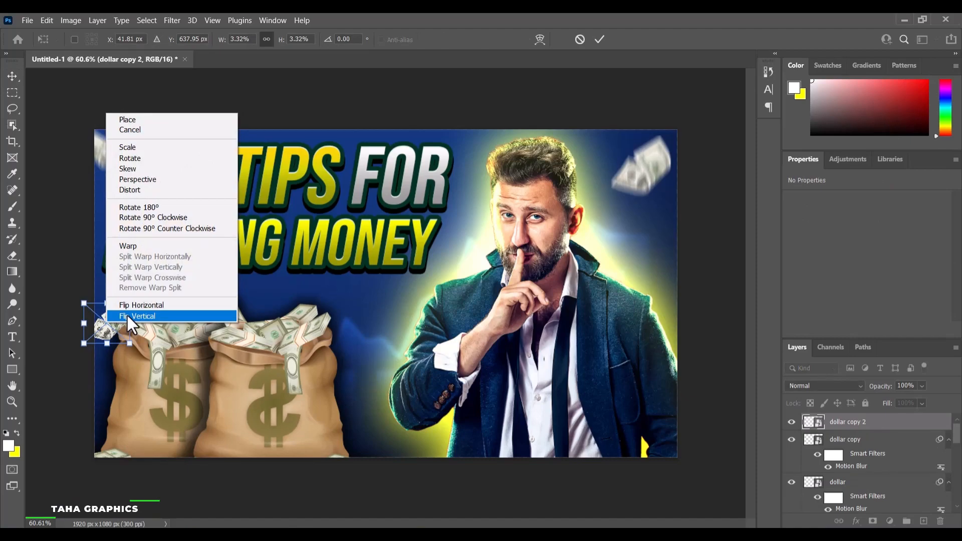
click(126, 314)
click(13, 78)
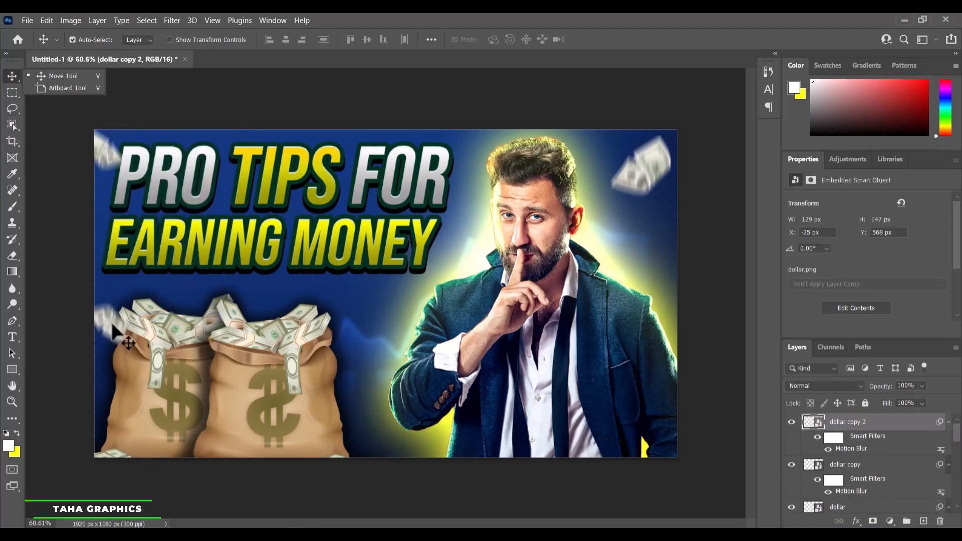
- Shift the left-edge dollar farther off the canvas, and duplicate the upper-right dollar to the bottom edge by the man's elbow, flipped horizontally
drag(113, 327, 101, 347)
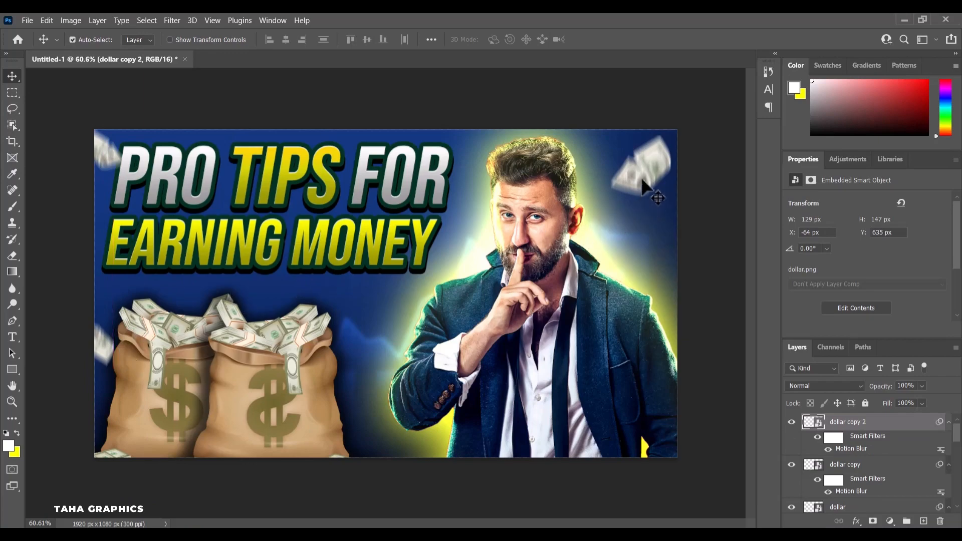
drag(643, 170, 599, 376)
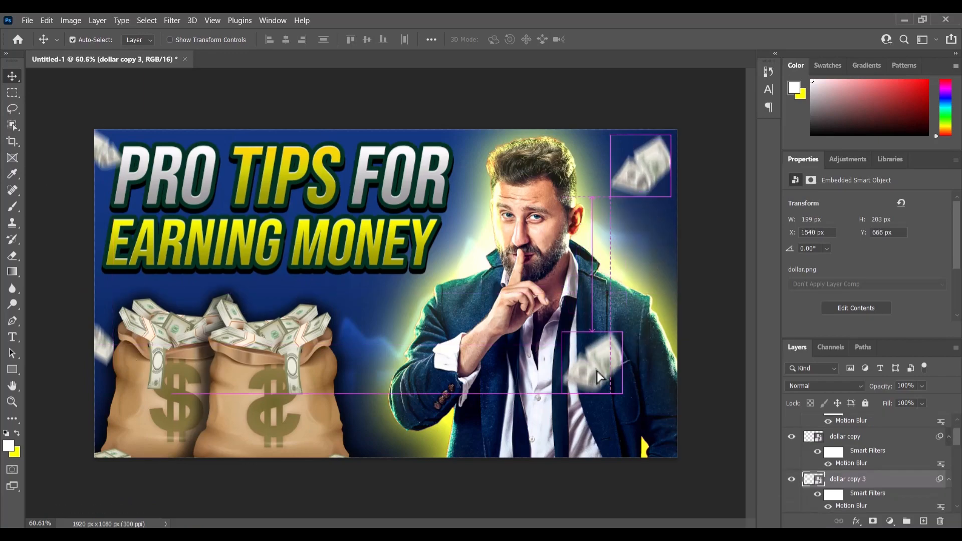
key(ctrl+t)
right_click(596, 370)
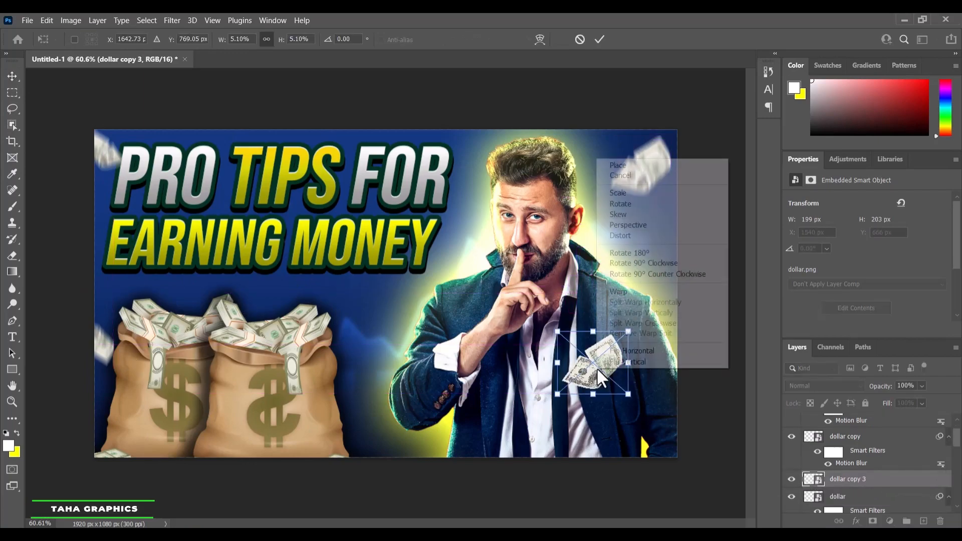
click(615, 349)
drag(593, 362, 440, 425)
click(13, 76)
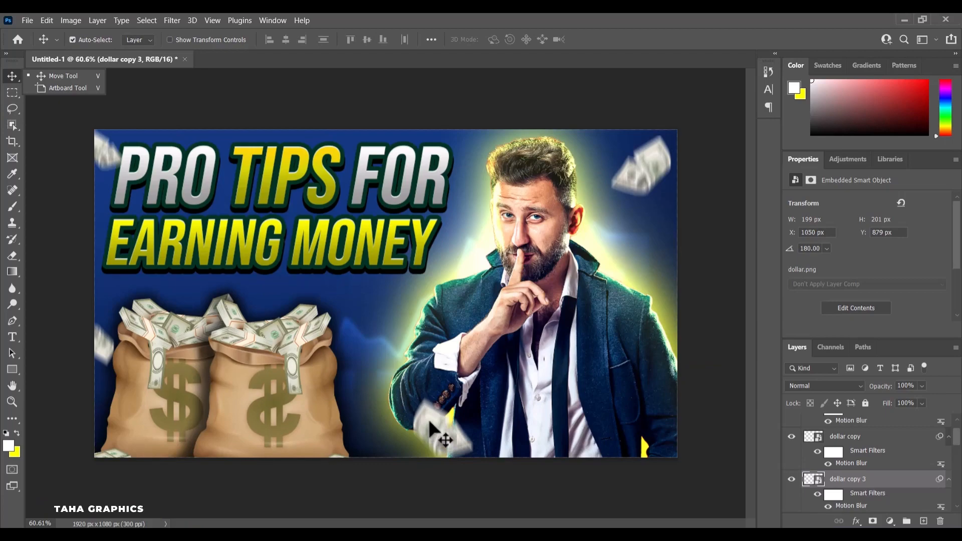
- Duplicate the bottom dollar to the canvas's lower-right corner, flip the copy vertically and scale it down to about 4.3%
drag(430, 422, 639, 423)
key(ctrl+alt+t)
right_click(637, 417)
click(647, 407)
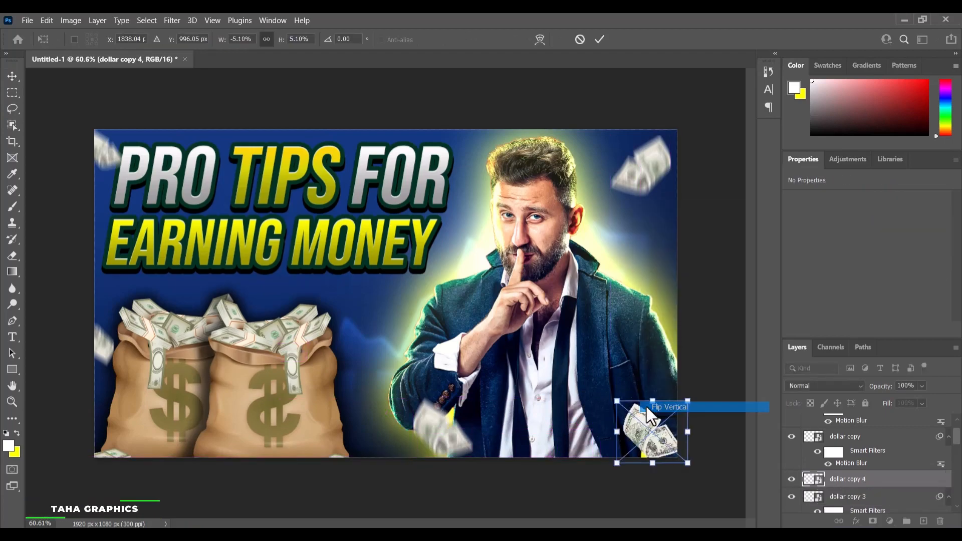
drag(652, 401, 646, 431)
click(12, 78)
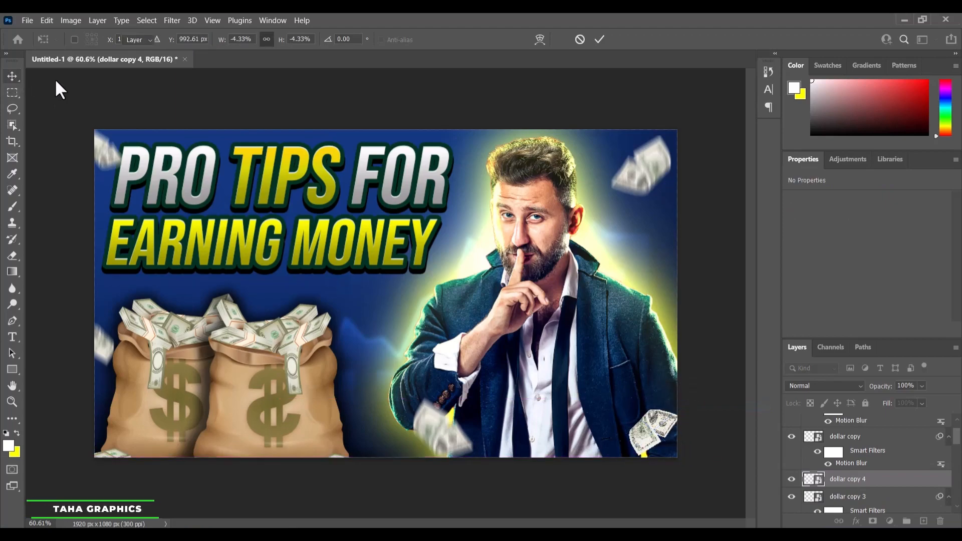
key(ctrl+f)
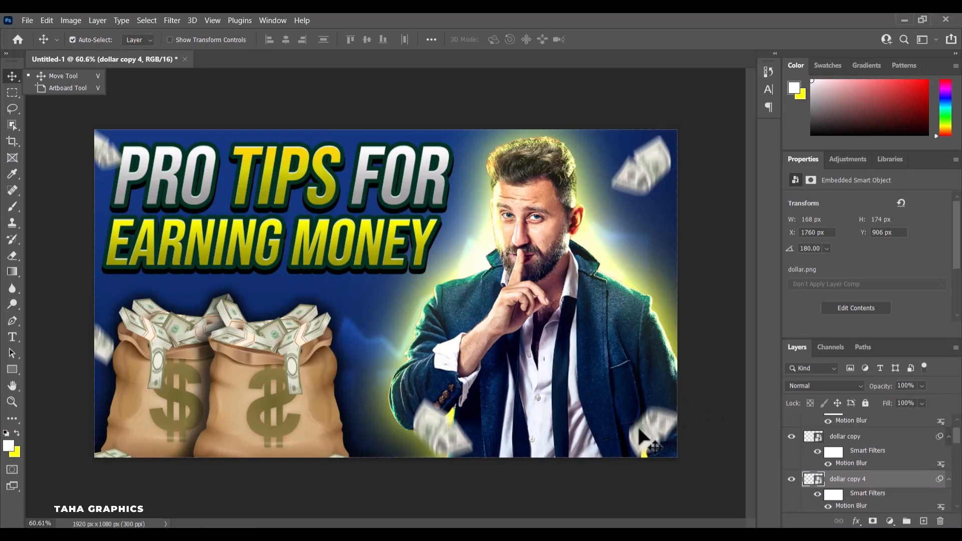
- Duplicate the upper-right dollar between the title and the man's face, placing its layer directly above MONEY BAG copy so it sits behind him
drag(646, 187, 479, 285)
drag(900, 478, 869, 432)
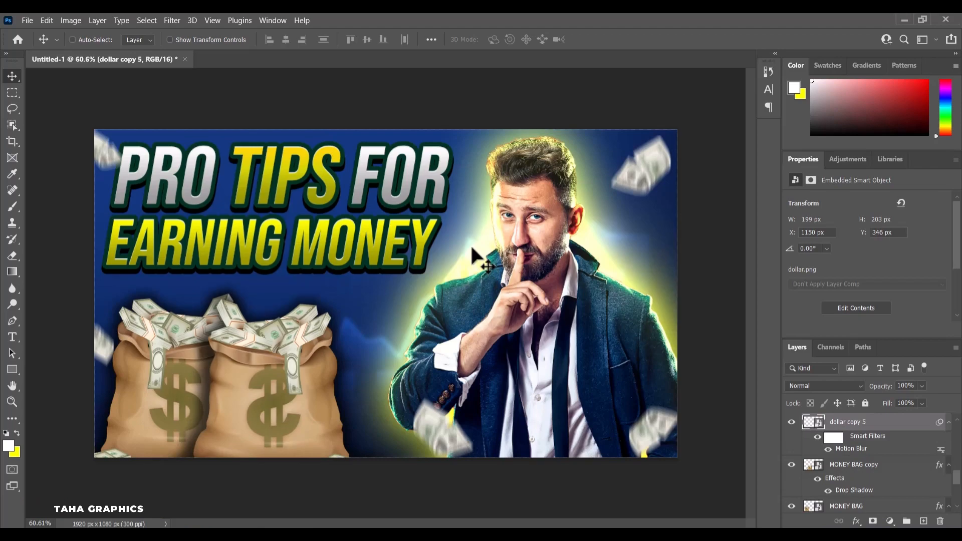
key(ctrl+t)
drag(476, 257, 457, 243)
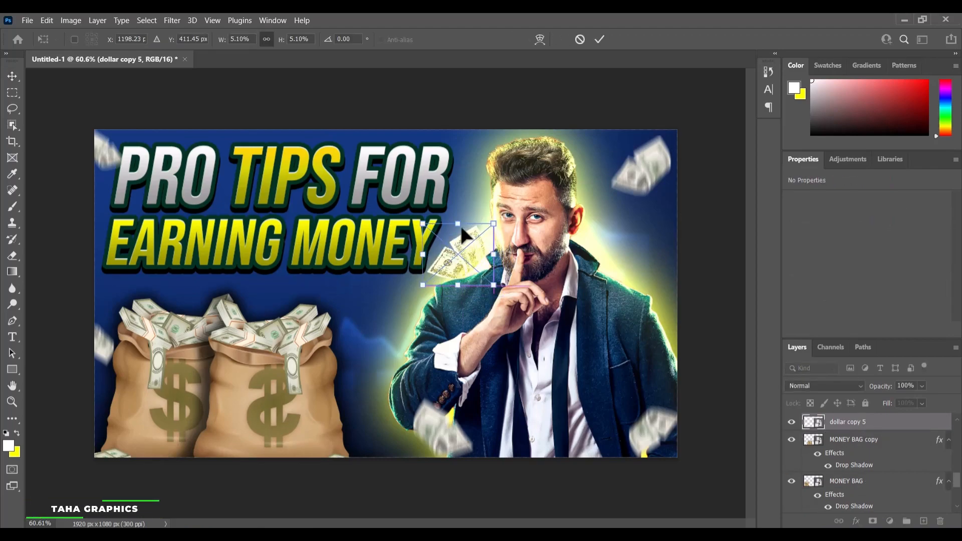
- Flip the dollar copy beside the man's face horizontally and vertically
right_click(459, 230)
click(505, 428)
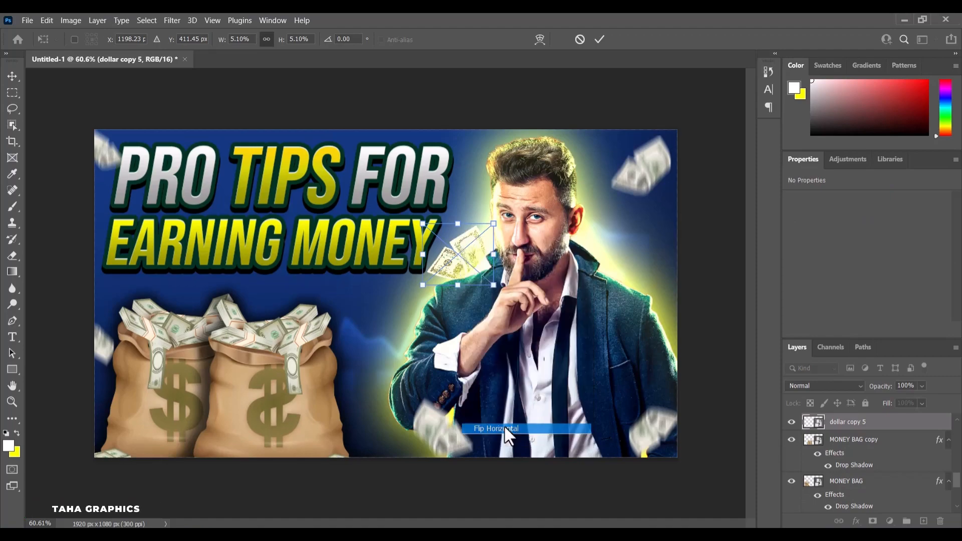
right_click(451, 258)
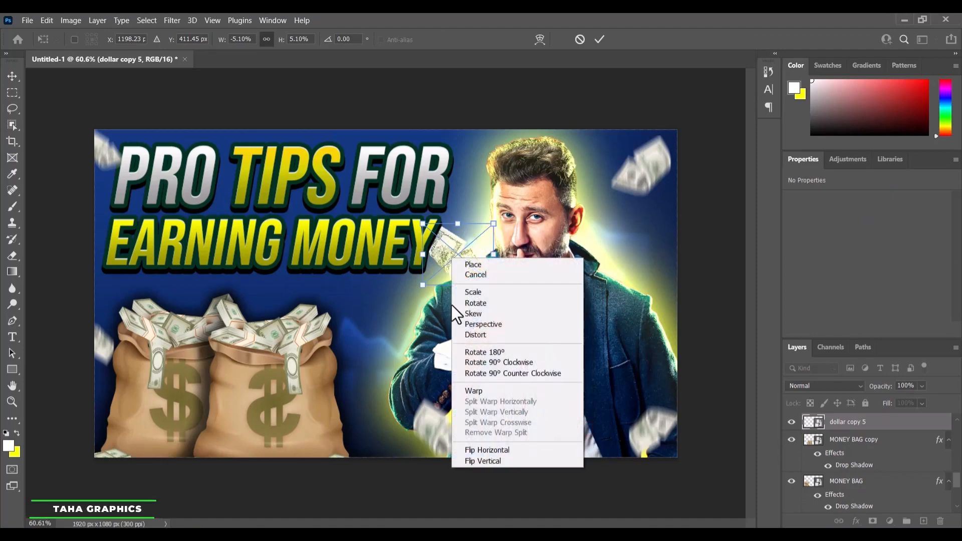
click(473, 462)
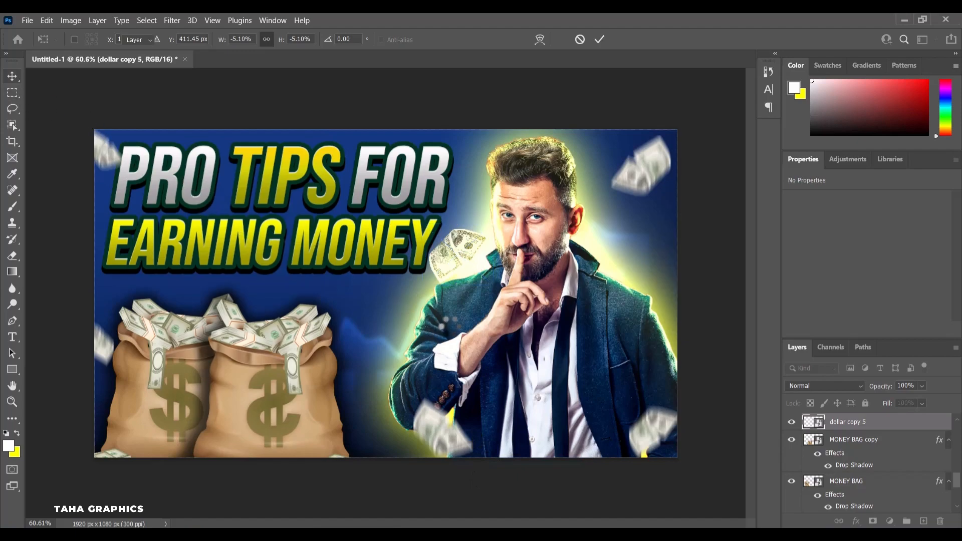
right_click(18, 77)
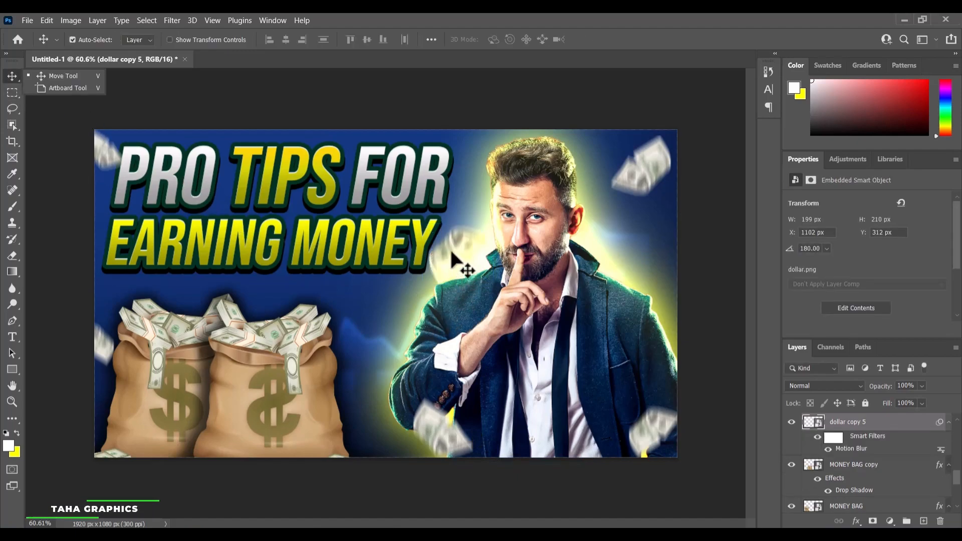
- Duplicate the dollar behind the man to above his other shoulder, scaled down to about 3.5% and flipped horizontally
drag(449, 248, 641, 277)
key(ctrl+t)
right_click(641, 277)
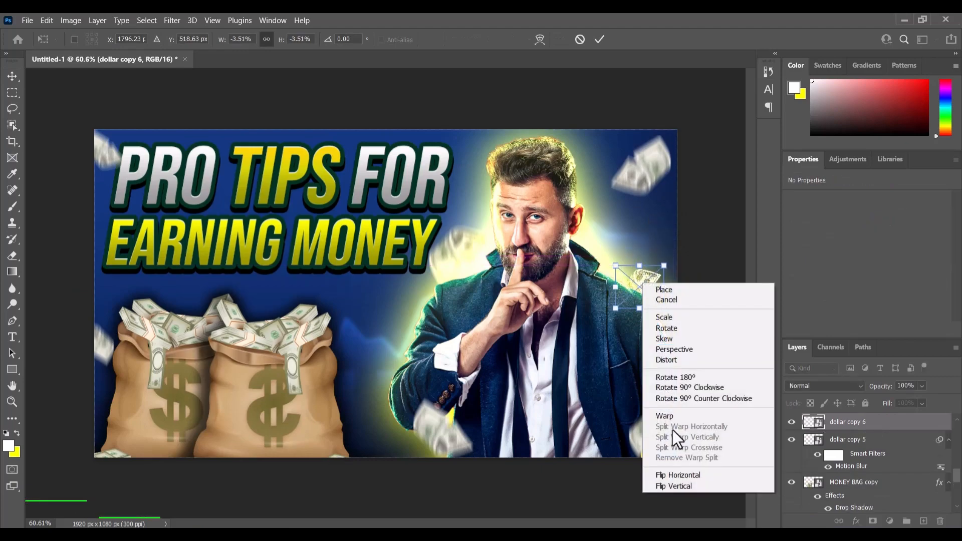
click(678, 477)
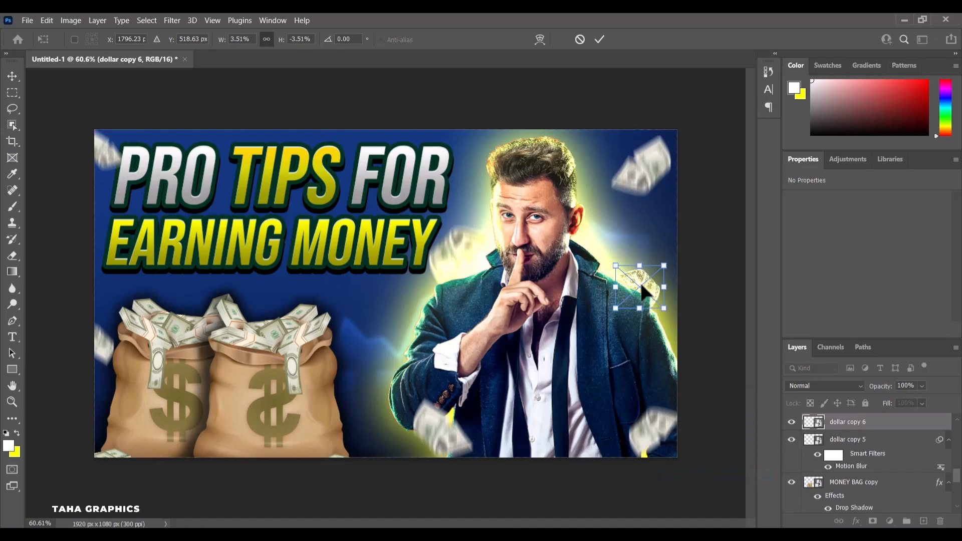
drag(639, 281, 636, 266)
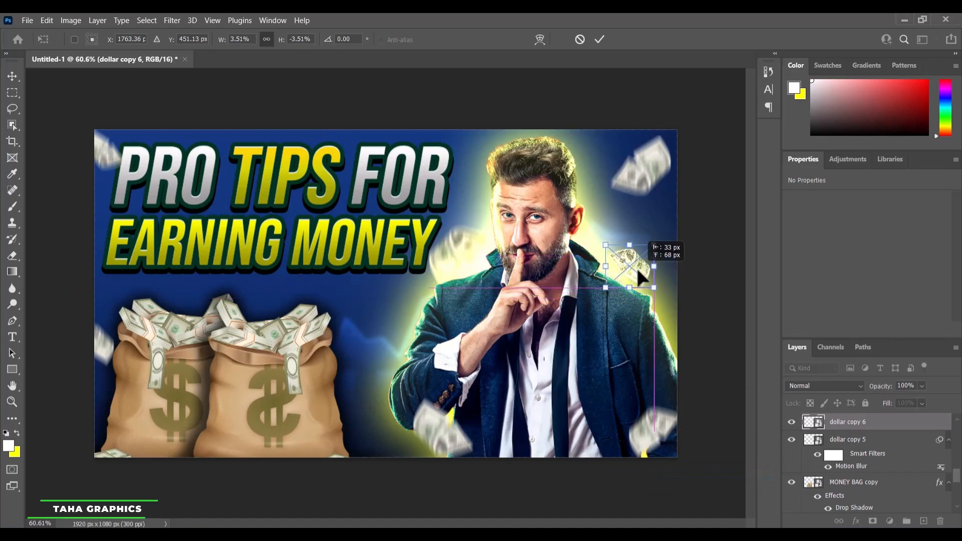
click(18, 72)
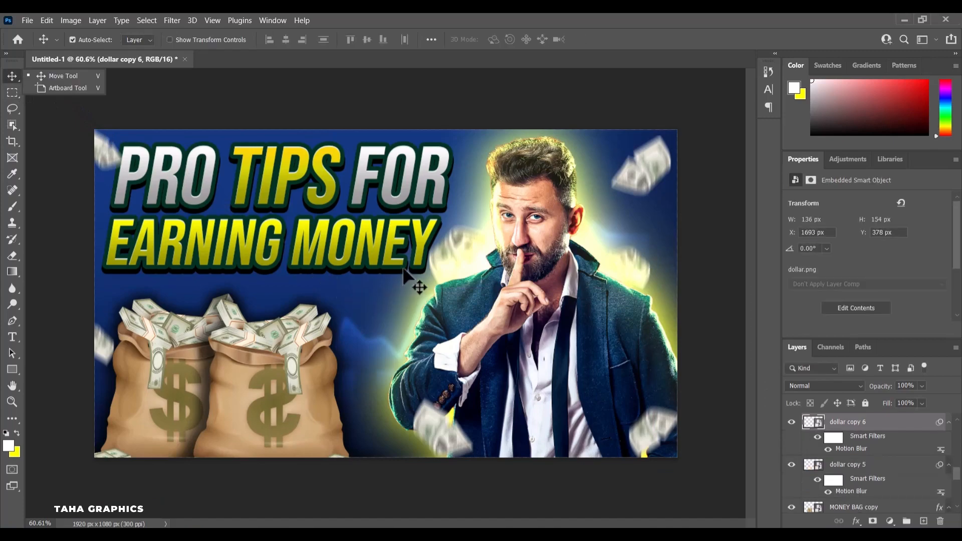
- Stamp all visible layers into a new layer at the top of the stack and name it SS OF ALL LAYERS
scroll(403, 270, down, 2)
click(372, 132)
scroll(340, 175, up, 1)
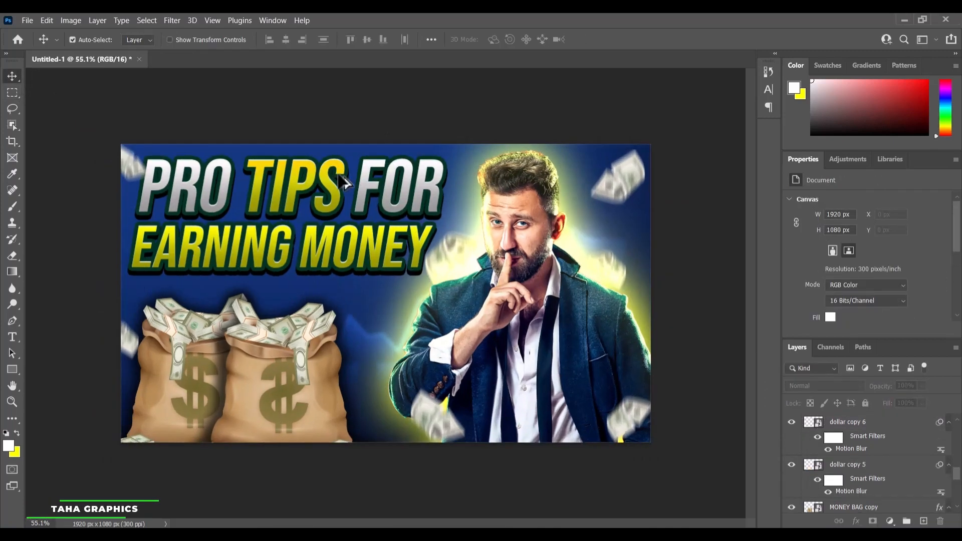
scroll(820, 451, up, 5)
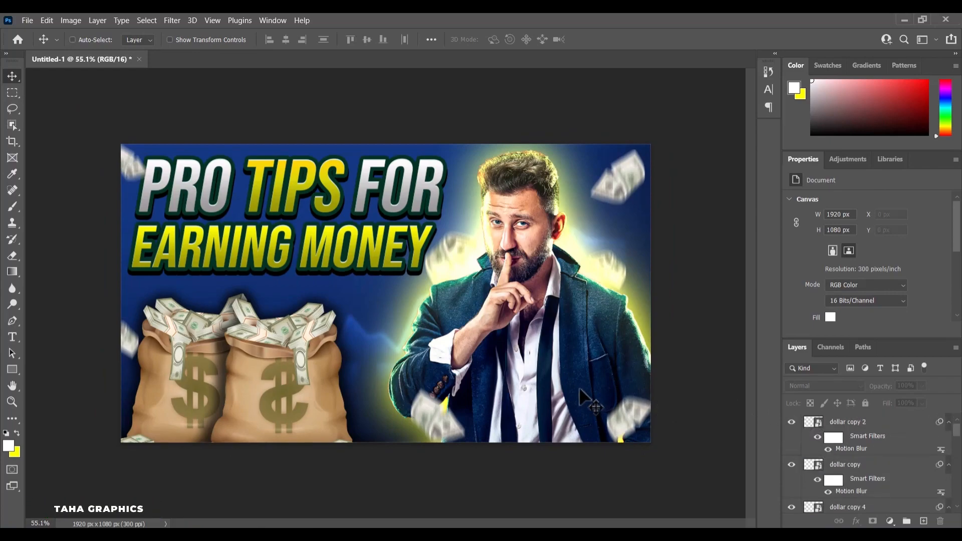
key(ctrl+shift+alt+e)
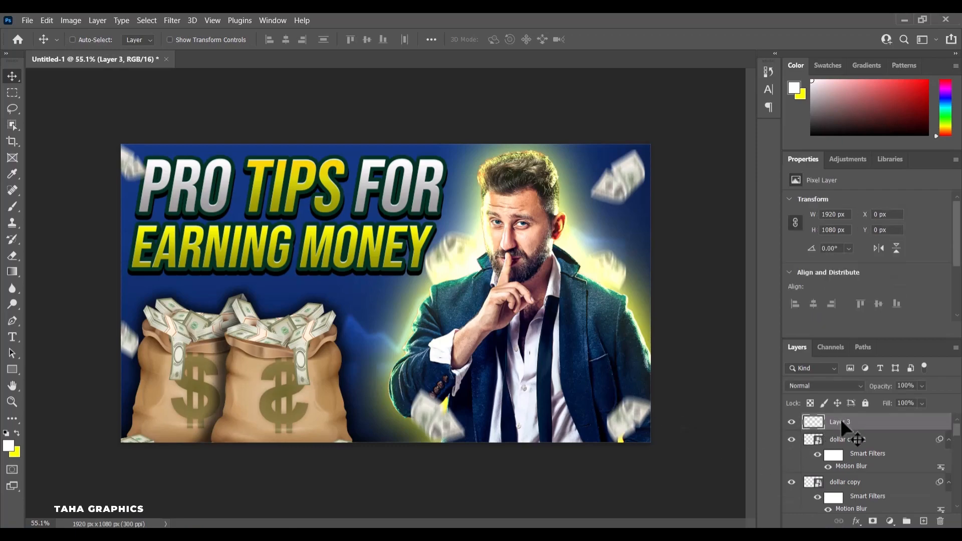
double_click(842, 423)
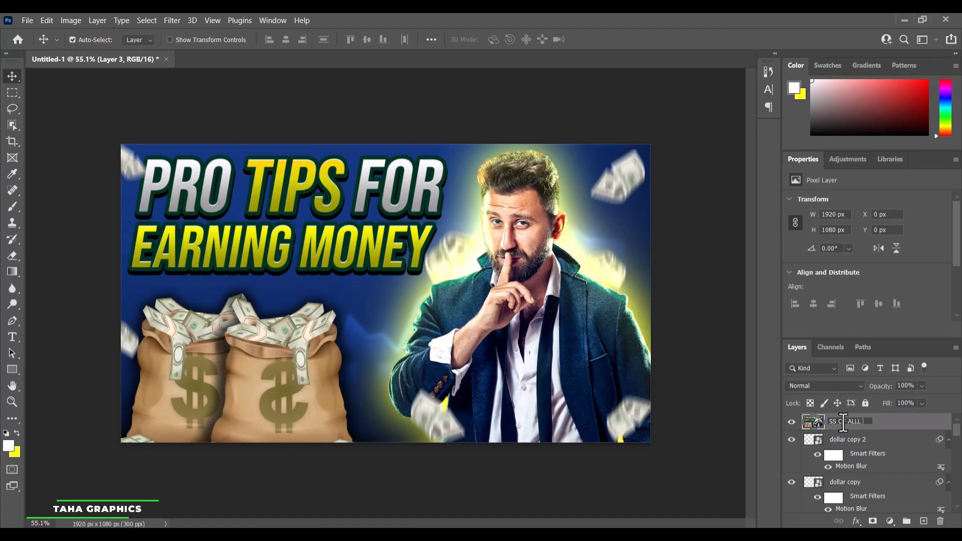
key(BackSpace)
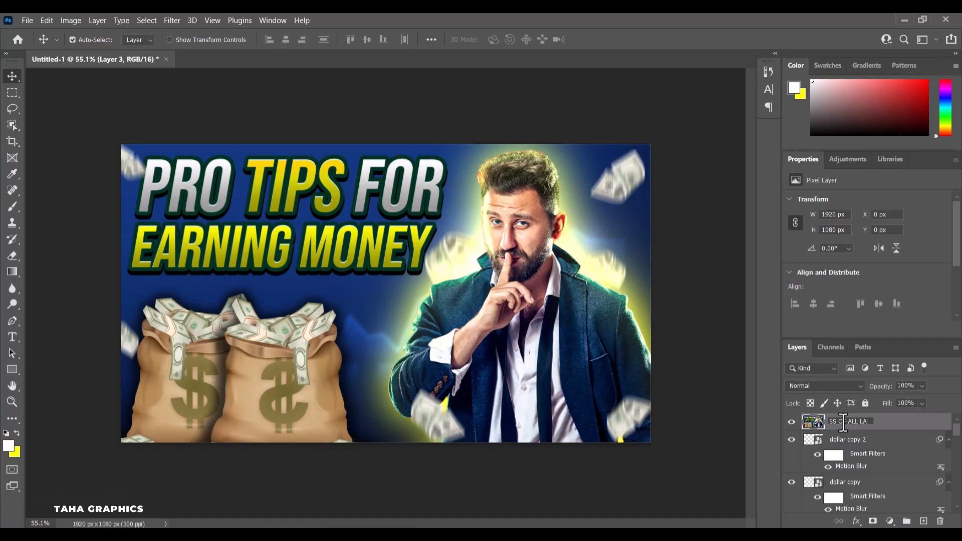
text(LAYERS)
key(Return)
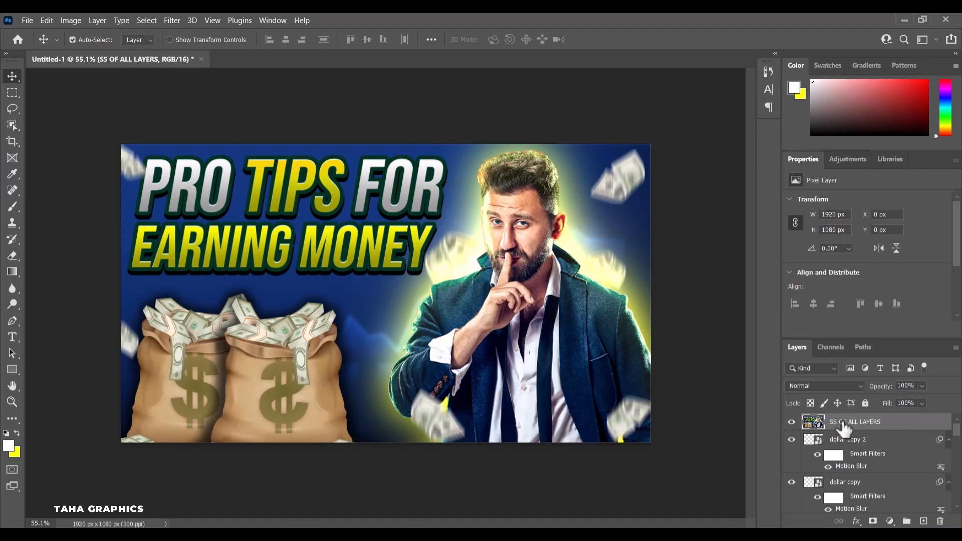
- Open the Camera Raw Filter on the stamped layer and set Exposure to +0.30, Texture to +40, Clarity to +20 and Saturation to +5
click(175, 19)
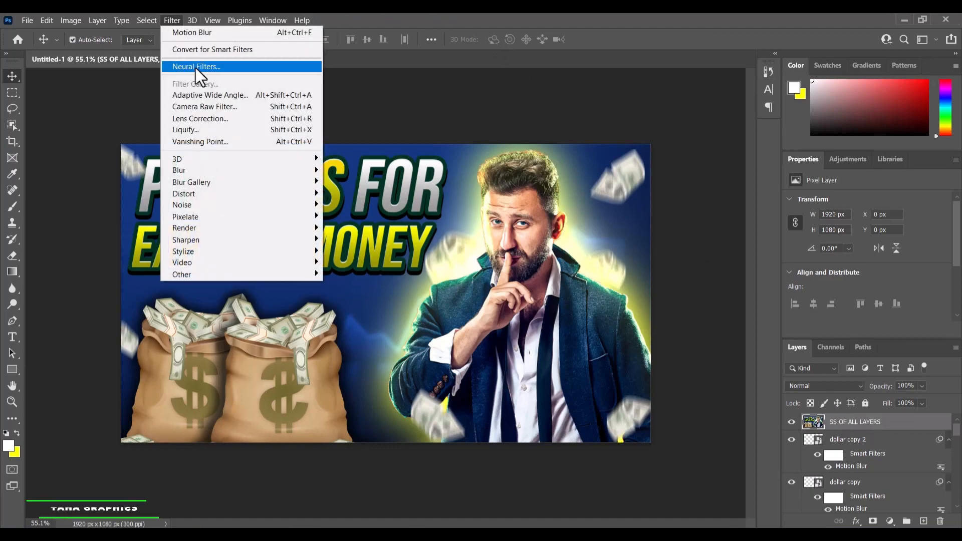
click(202, 106)
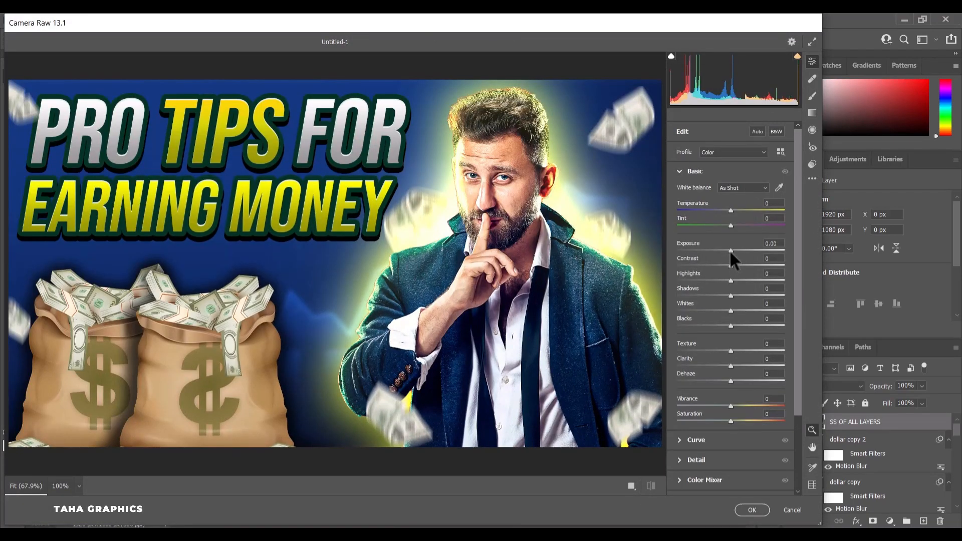
drag(730, 250, 733, 249)
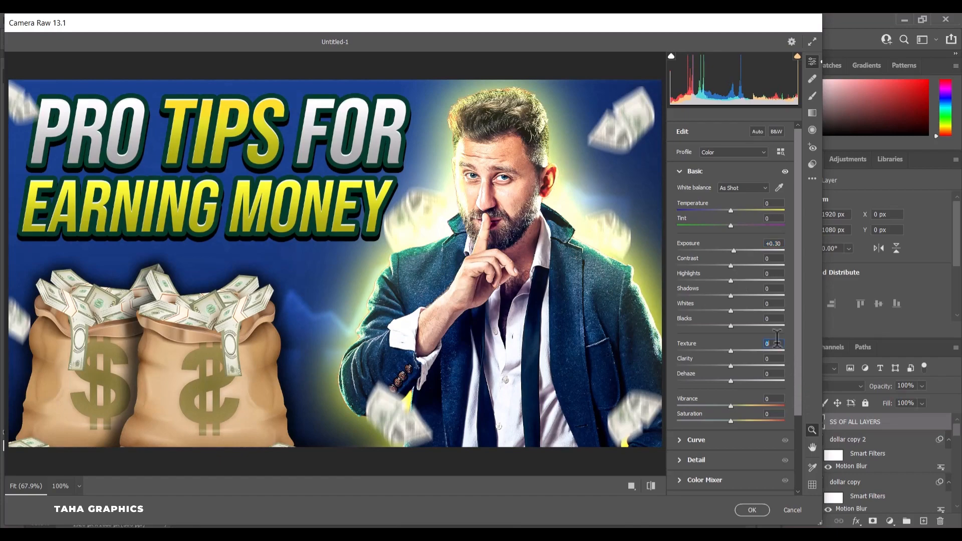
text(40)
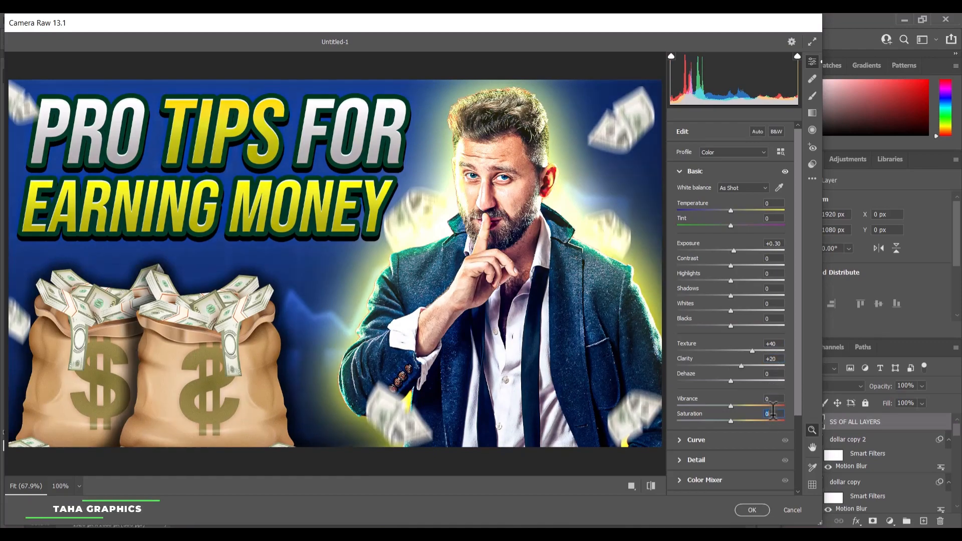
text(5)
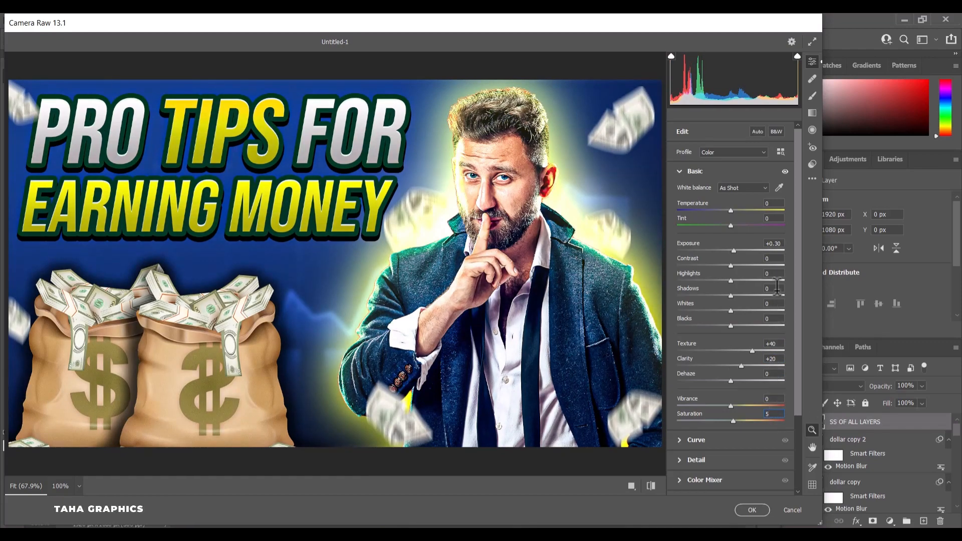
- Set Shadows, Highlights and Contrast to +5 each and apply the Camera Raw adjustments
text(55)
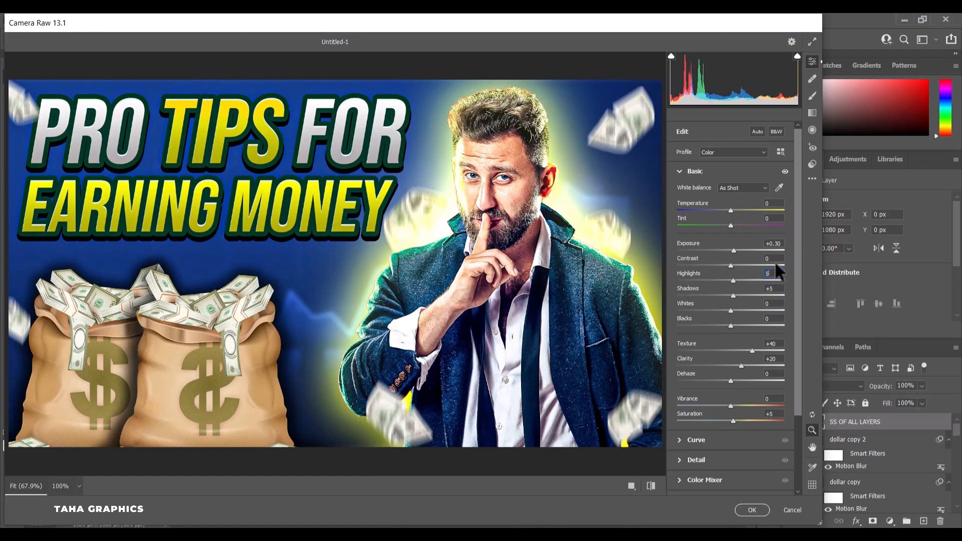
click(775, 261)
text(5)
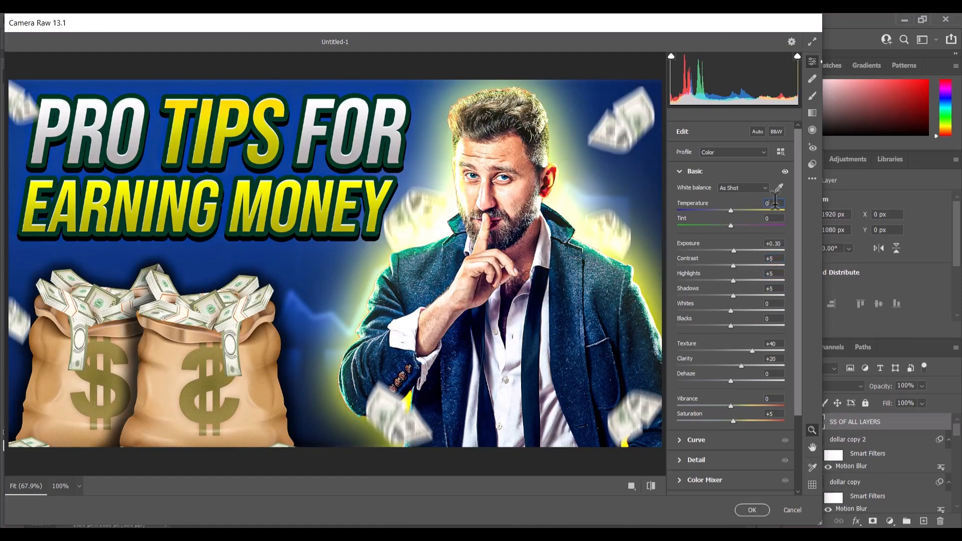
click(753, 510)
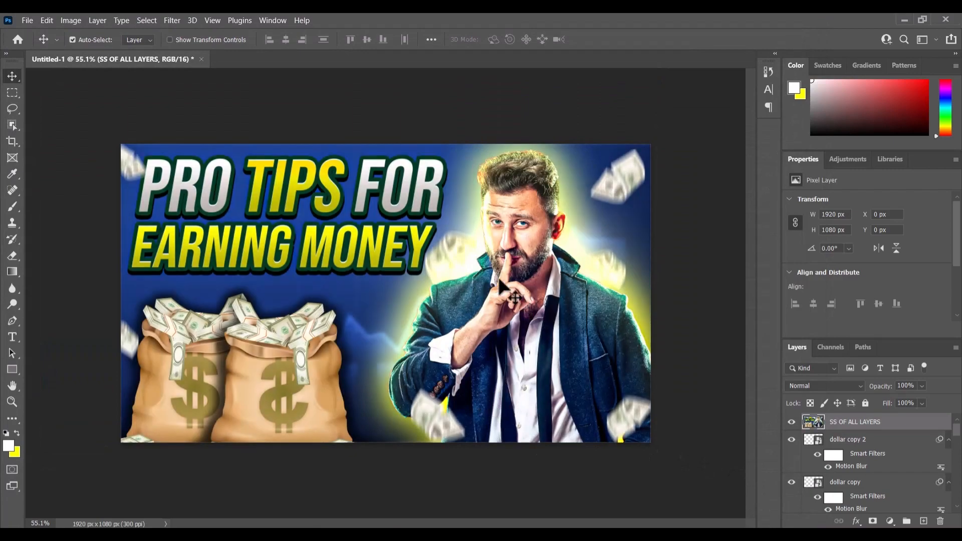
scroll(454, 266, up, 2)
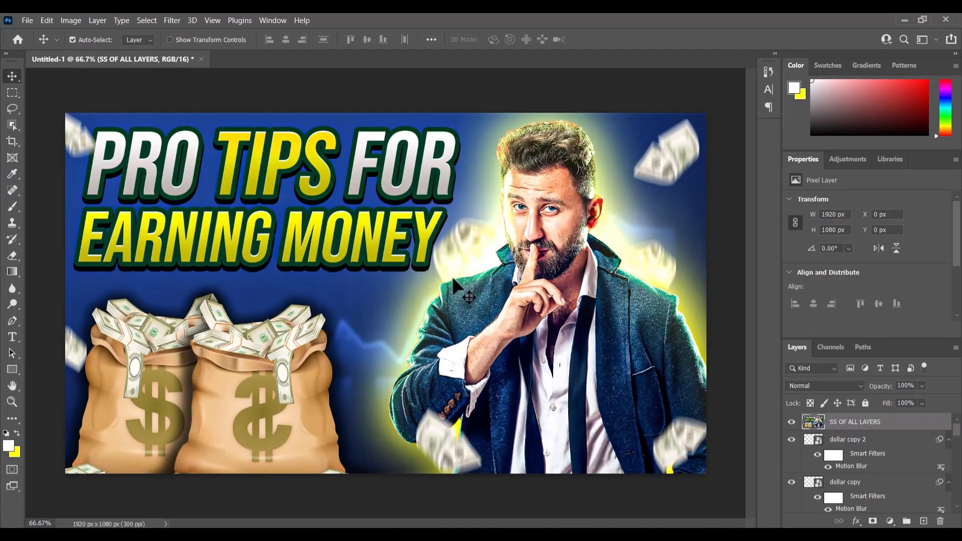